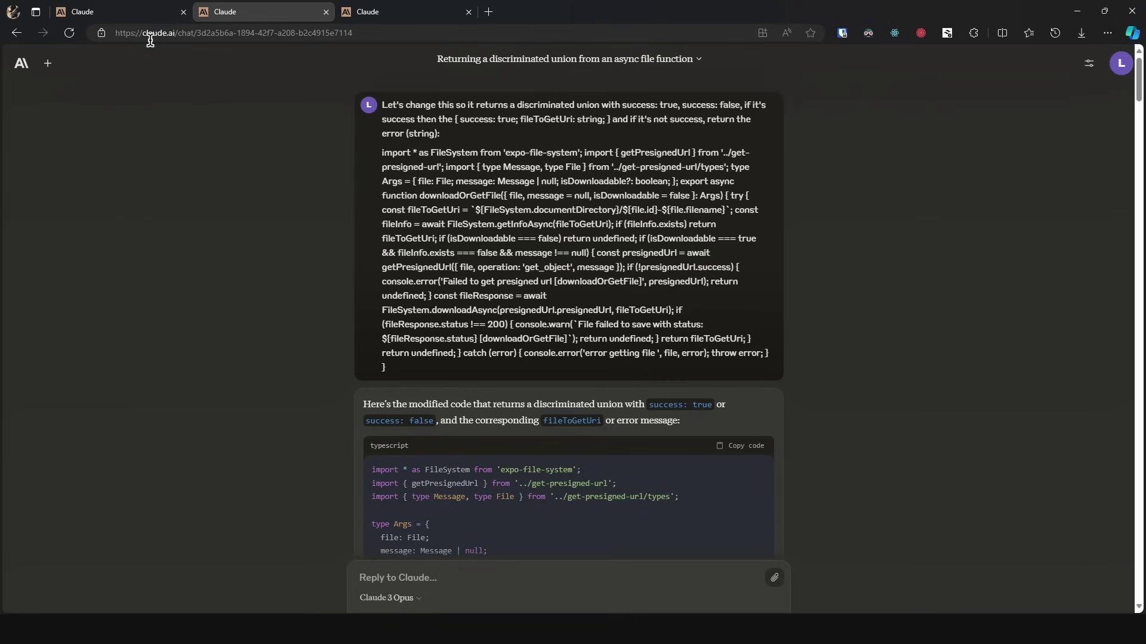
Step: Check the available Claude models and confirm Claude 3 Opus is still selected
click(388, 599)
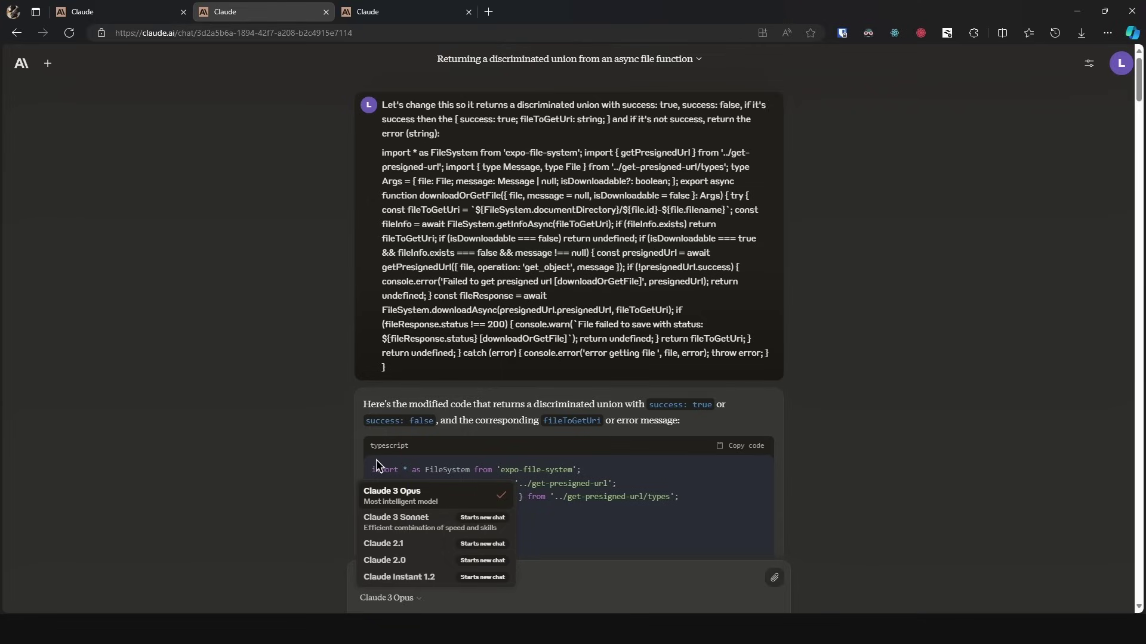
Step: Zoom the chat page in, highlight 'success' in the prompt, and scroll down to the reply's code
key(ctrl+plus)
key(ctrl+plus)
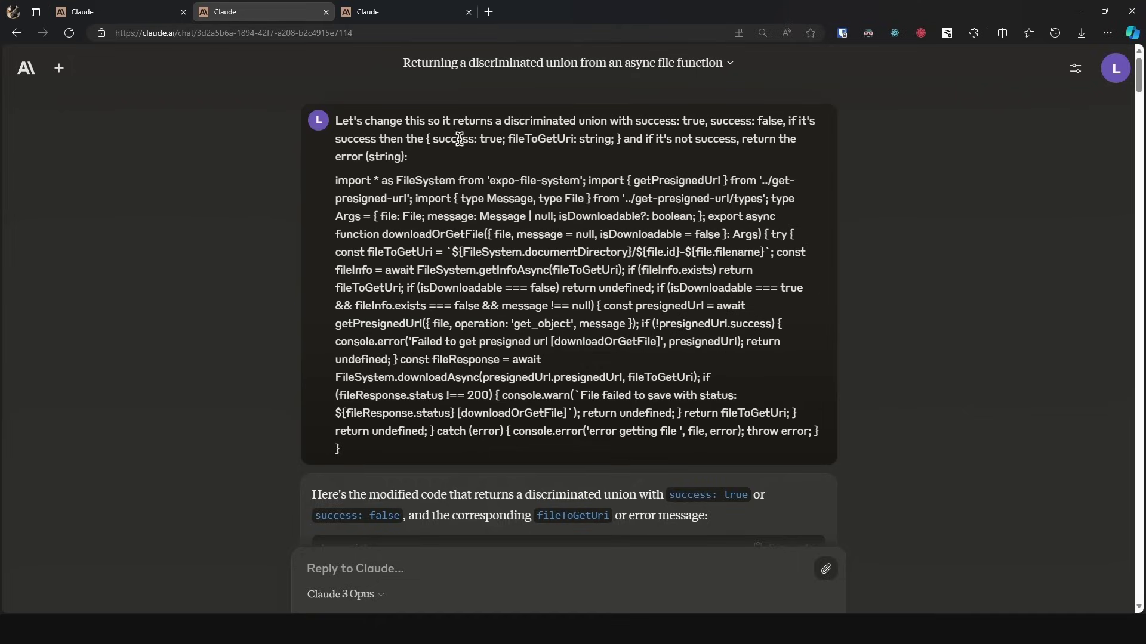
drag(433, 139, 612, 140)
click(614, 139)
scroll(271, 284, down, 3)
scroll(271, 283, down, 3)
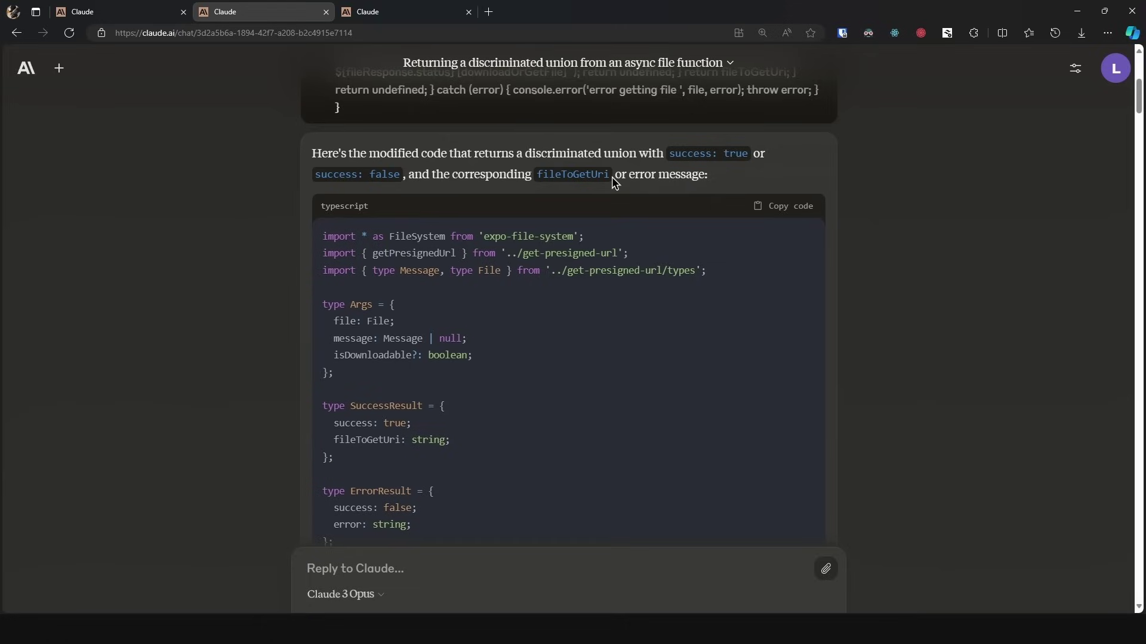
Step: Highlight 'success' and the Result type's SuccessResult | ErrorResult union in the reply's code
scroll(607, 175, down, 3)
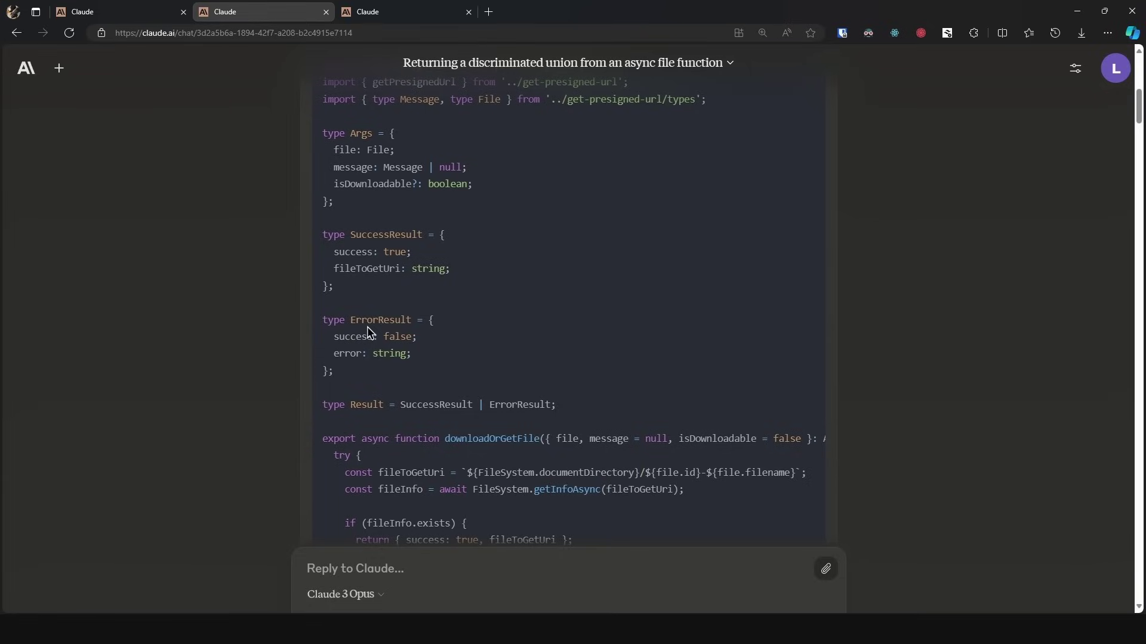
double_click(357, 255)
click(363, 285)
drag(557, 404, 400, 403)
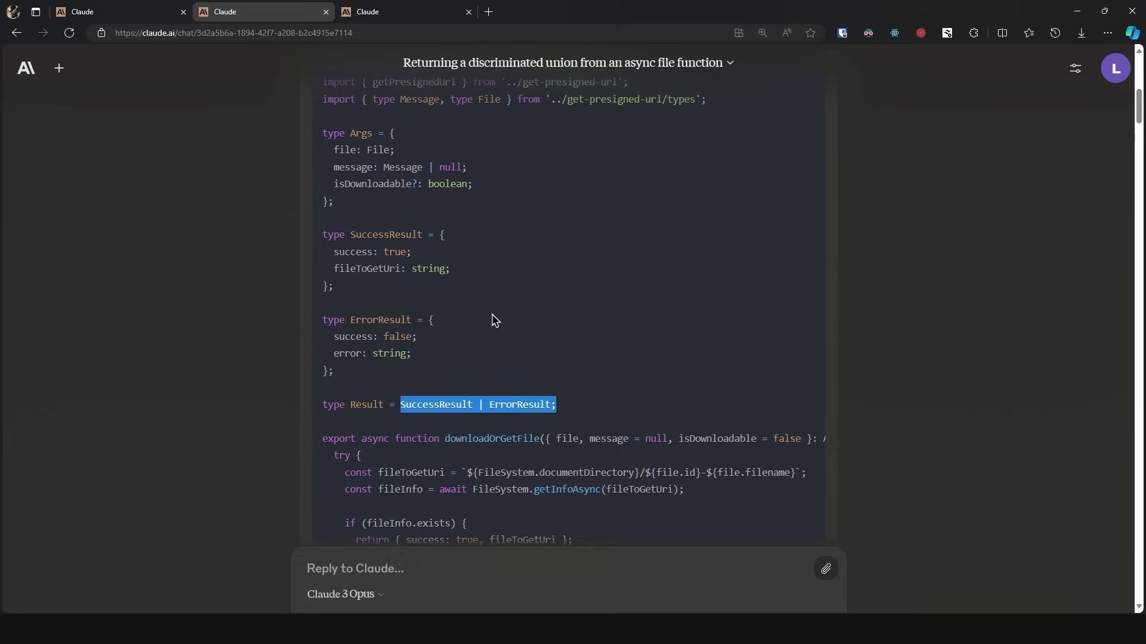
double_click(363, 404)
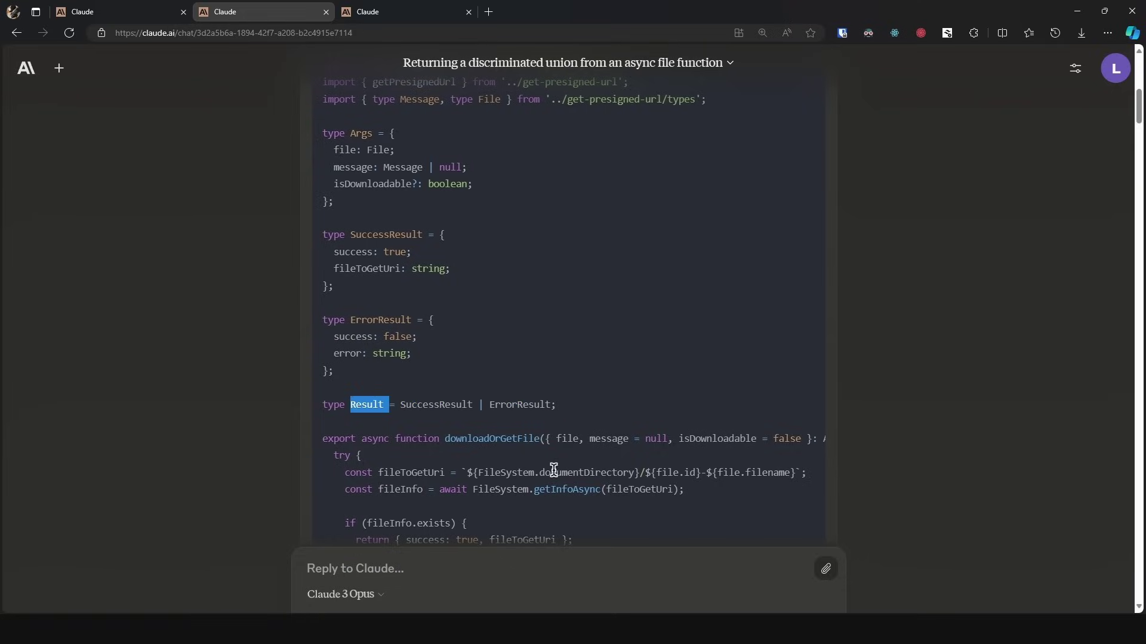
scroll(553, 470, right, 3)
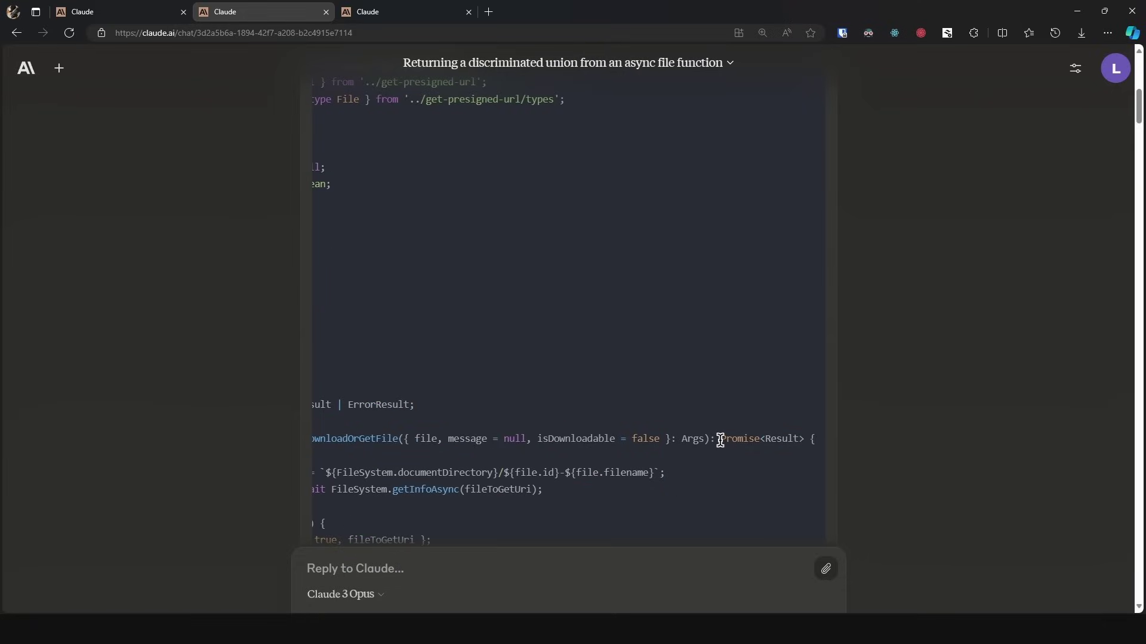
scroll(720, 440, left, 3)
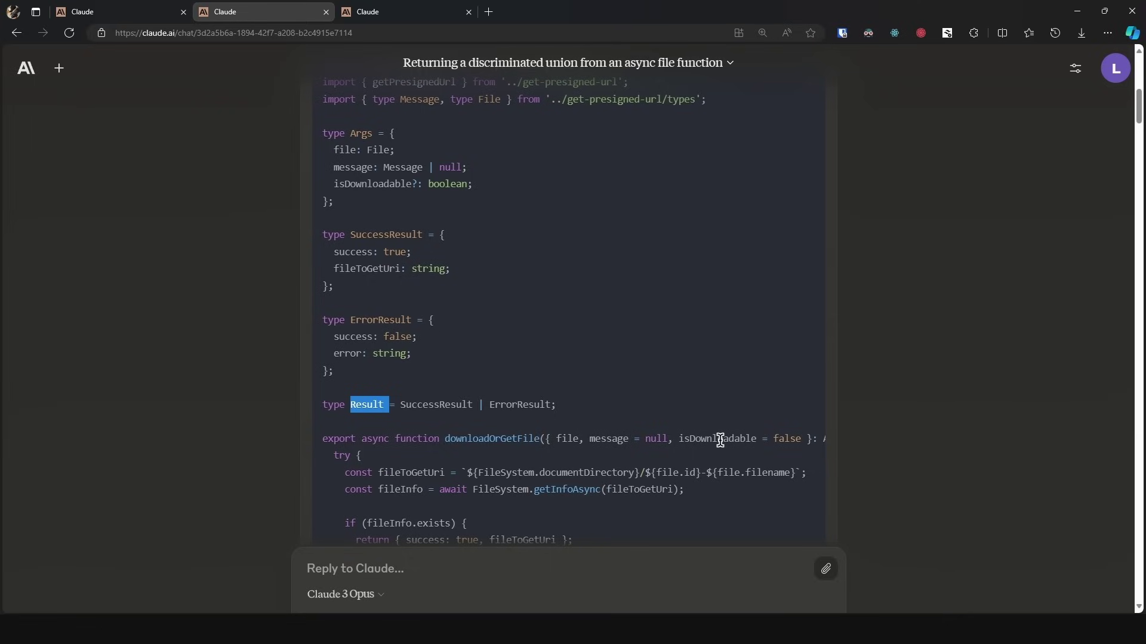
Step: Highlight fileToGetUri in the success return and false and error in the not-downloadable return
scroll(673, 363, down, 5)
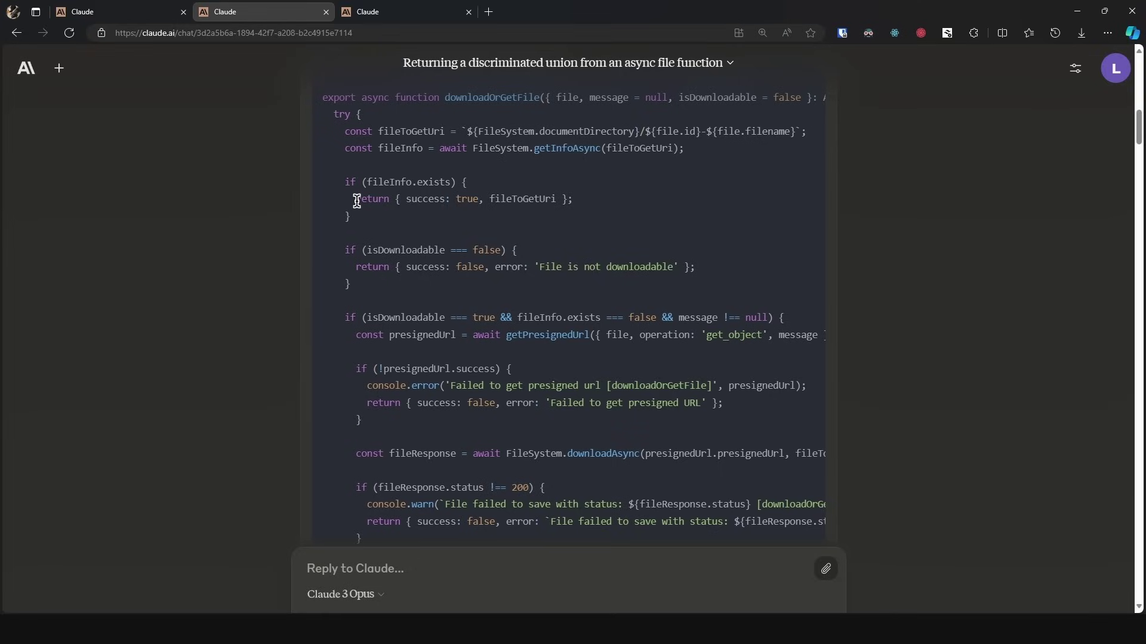
double_click(496, 199)
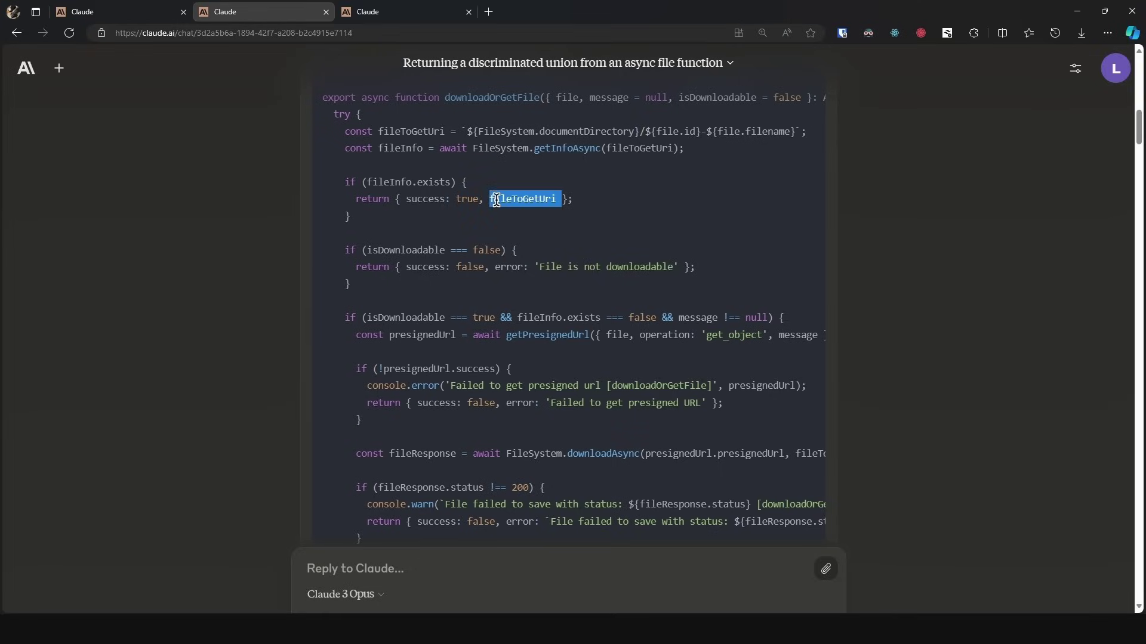
double_click(463, 267)
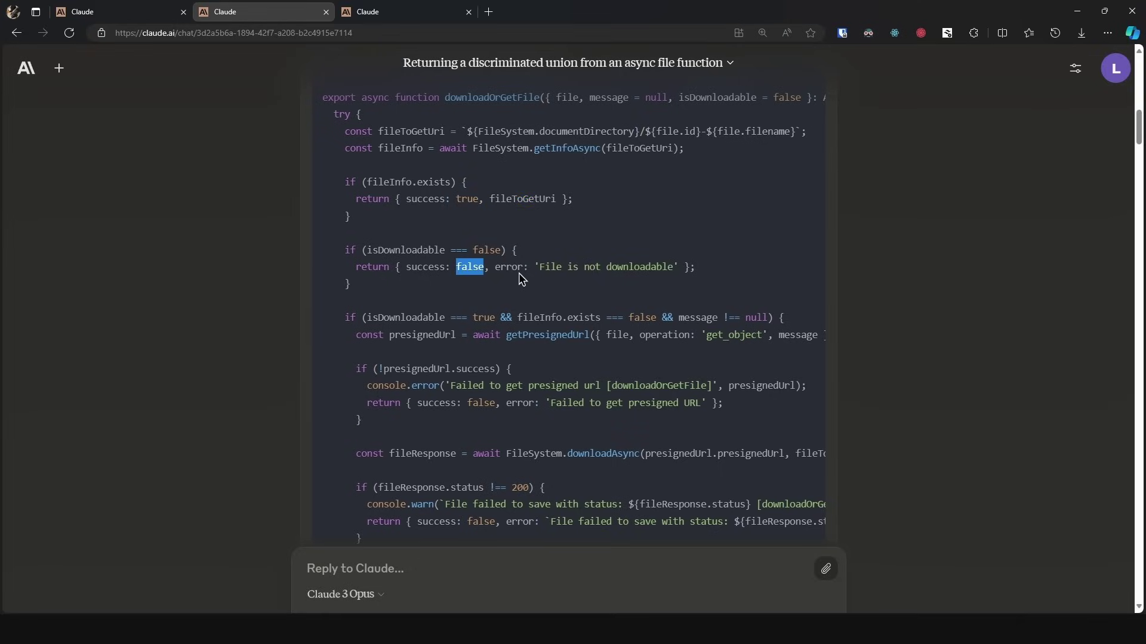
double_click(511, 268)
Step: Highlight the file-save failure return and the catch block's return line, then clear the selection
scroll(511, 268, down, 1)
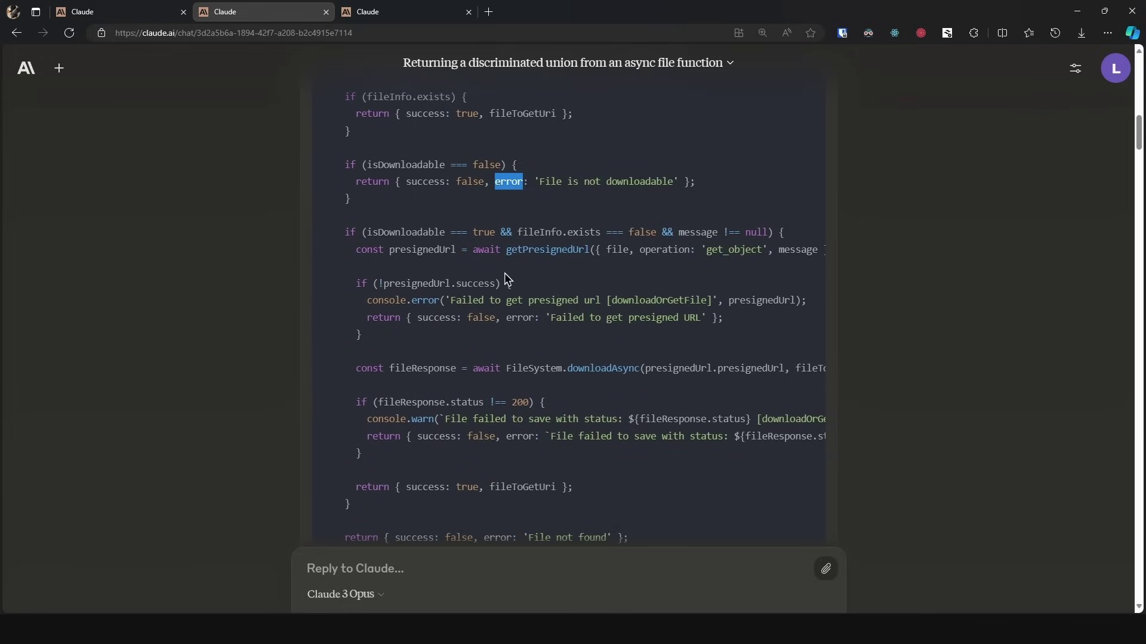
drag(406, 318, 728, 320)
scroll(421, 335, down, 2)
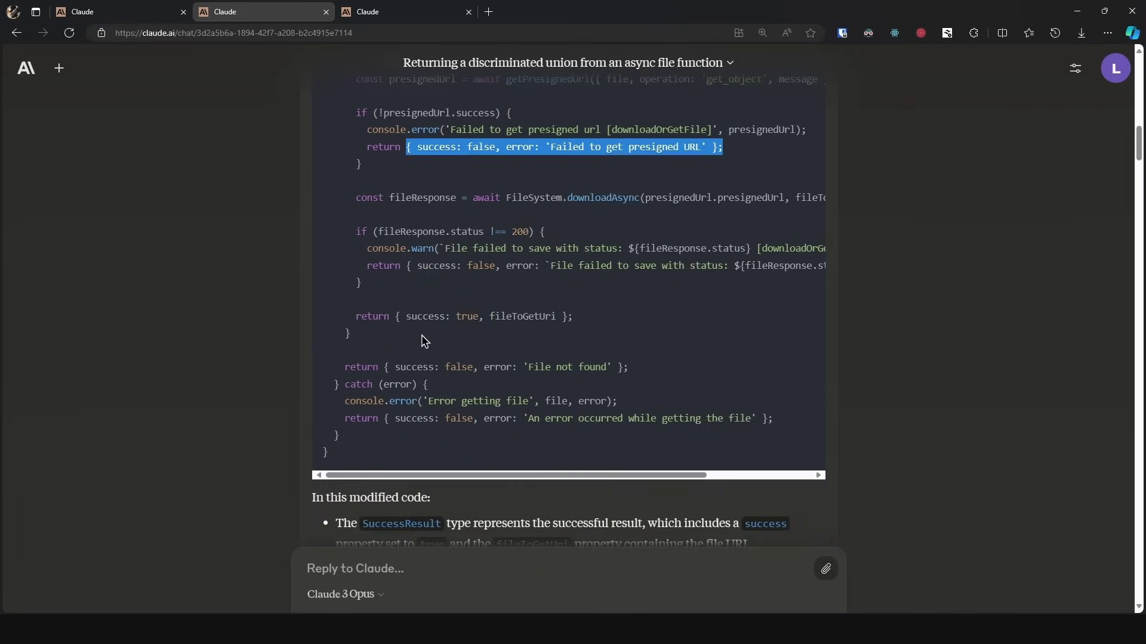
drag(394, 316, 590, 323)
drag(406, 266, 656, 265)
drag(345, 417, 773, 419)
click(699, 356)
scroll(700, 356, down, 3)
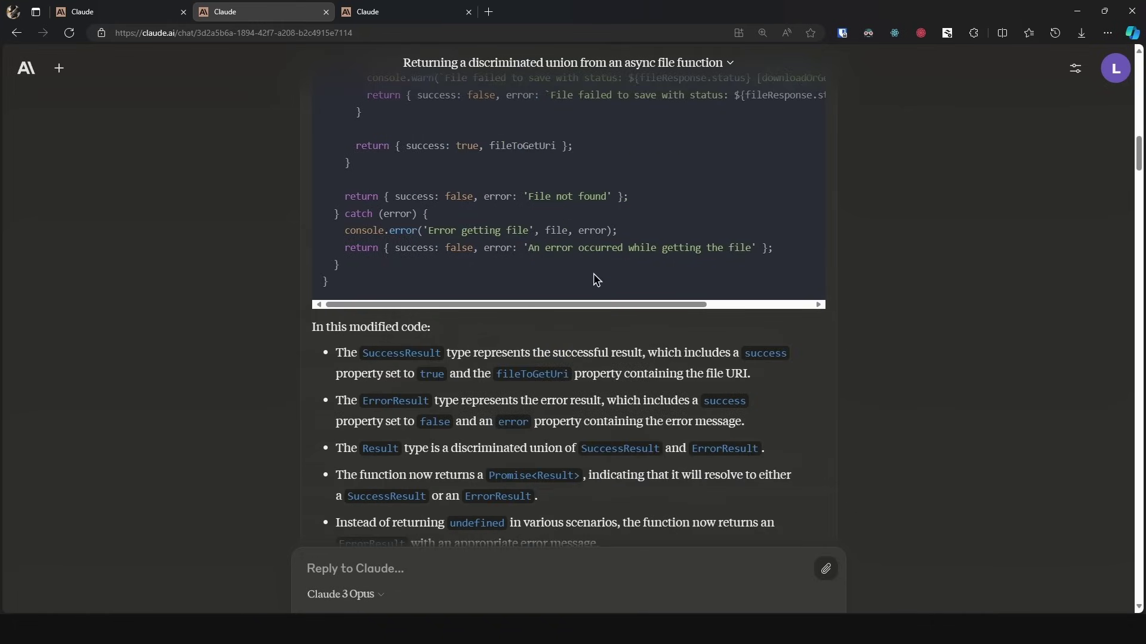
Step: Highlight SuccessResult, ErrorResult and Result in the first three explanation bullets
scroll(458, 249, down, 1)
scroll(458, 248, up, 1)
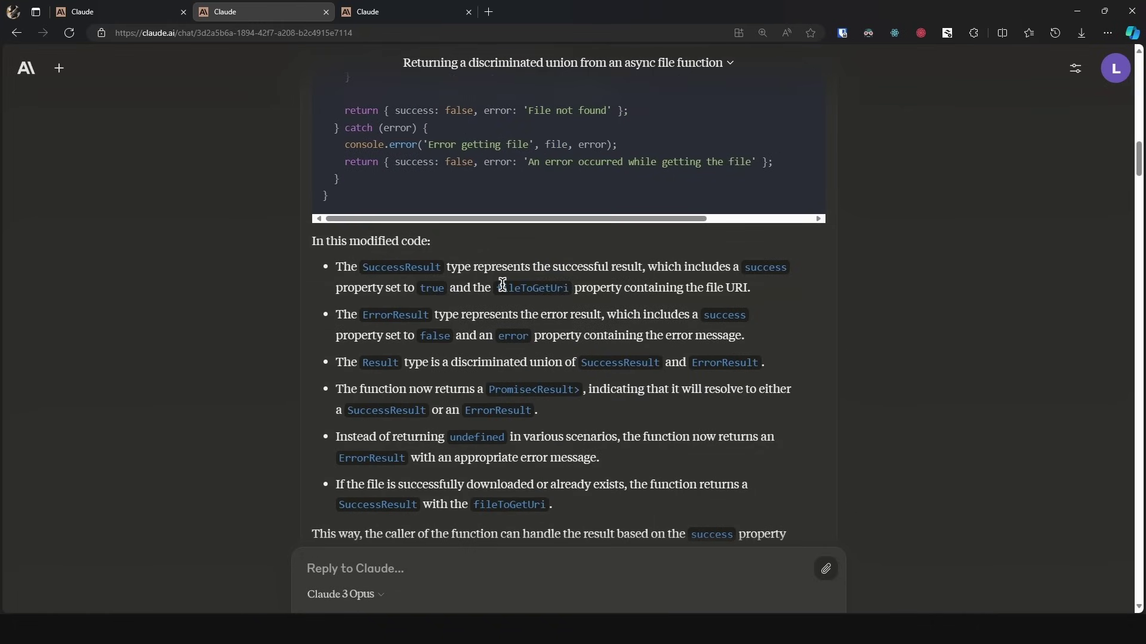
double_click(401, 266)
double_click(395, 315)
scroll(395, 304, down, 1)
double_click(381, 278)
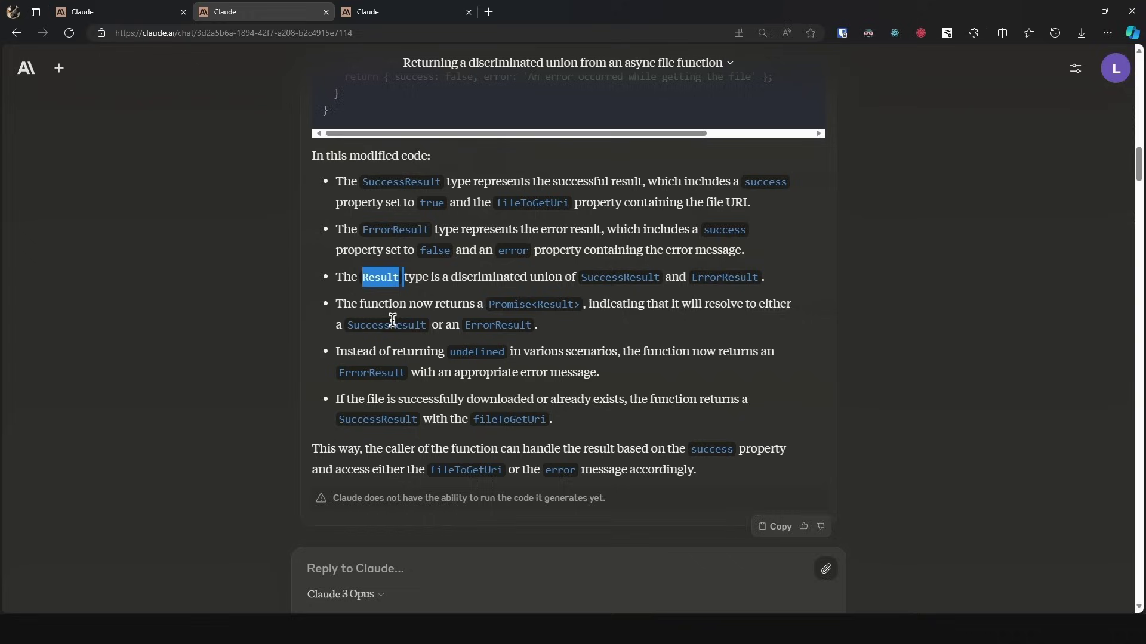
Step: Highlight undefined and ErrorResult in the fifth bullet, then select the whole last bullet
double_click(471, 352)
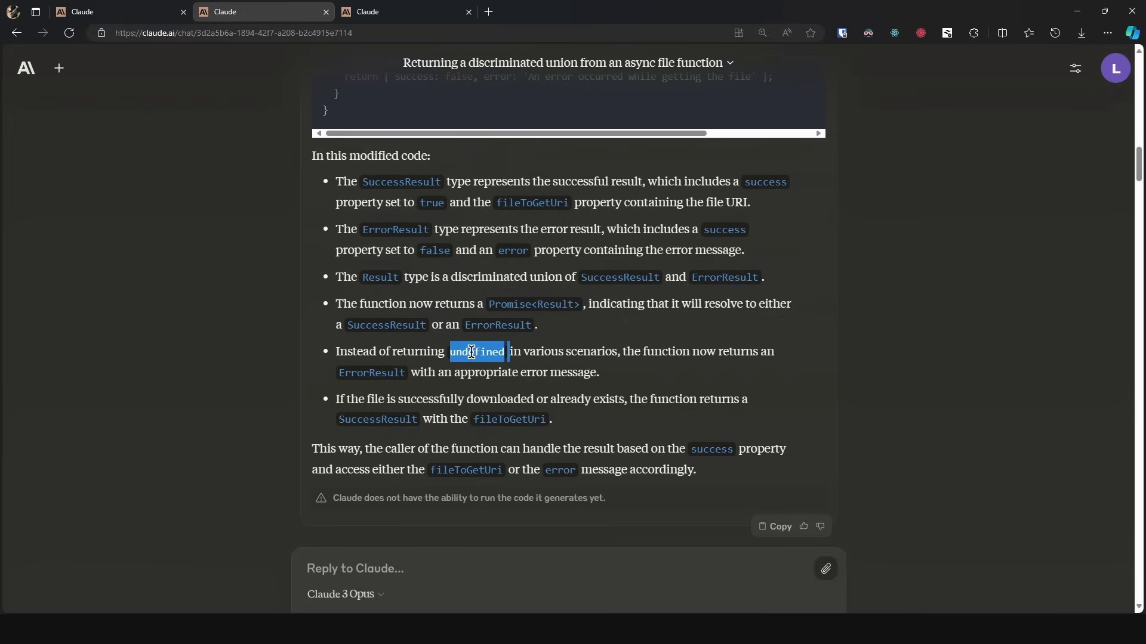
double_click(383, 369)
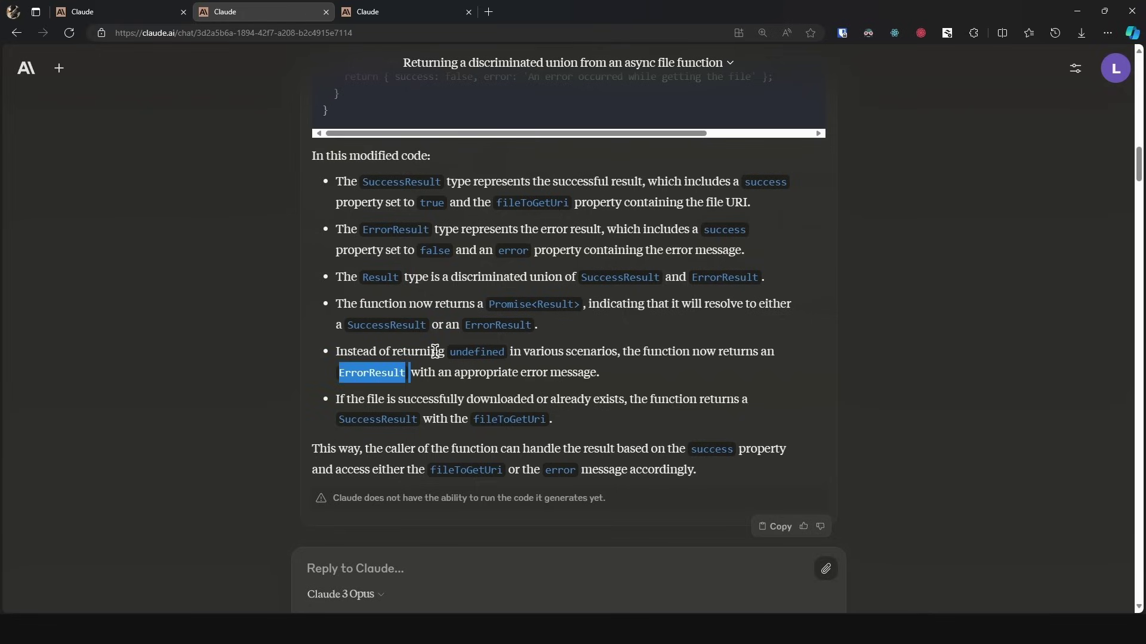
drag(600, 373, 327, 356)
scroll(327, 357, up, 4)
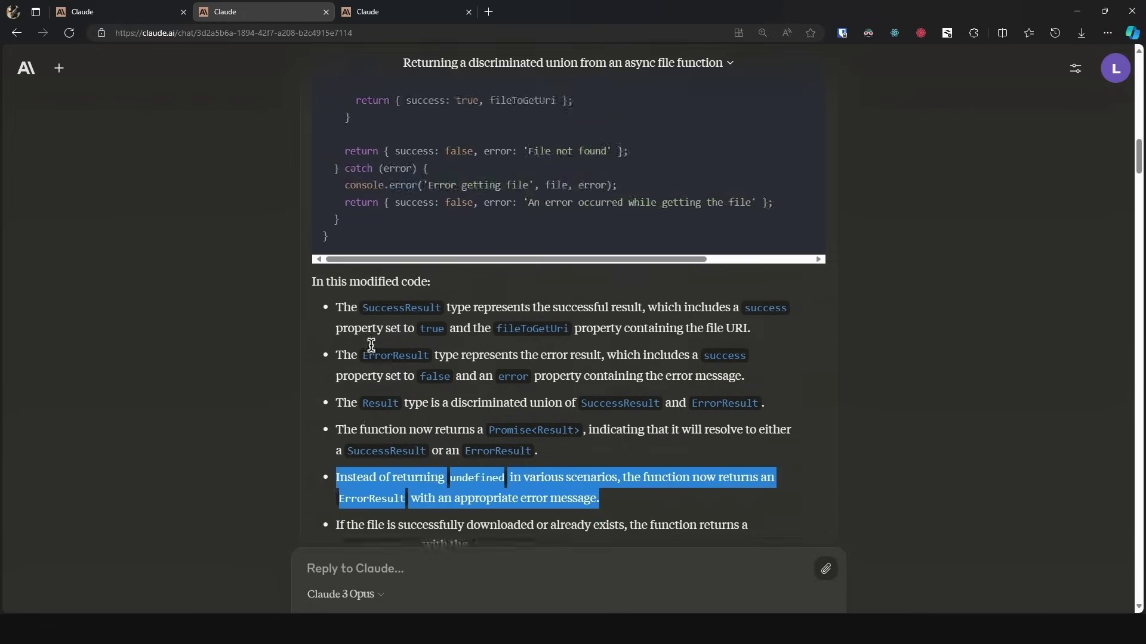
scroll(460, 289, down, 5)
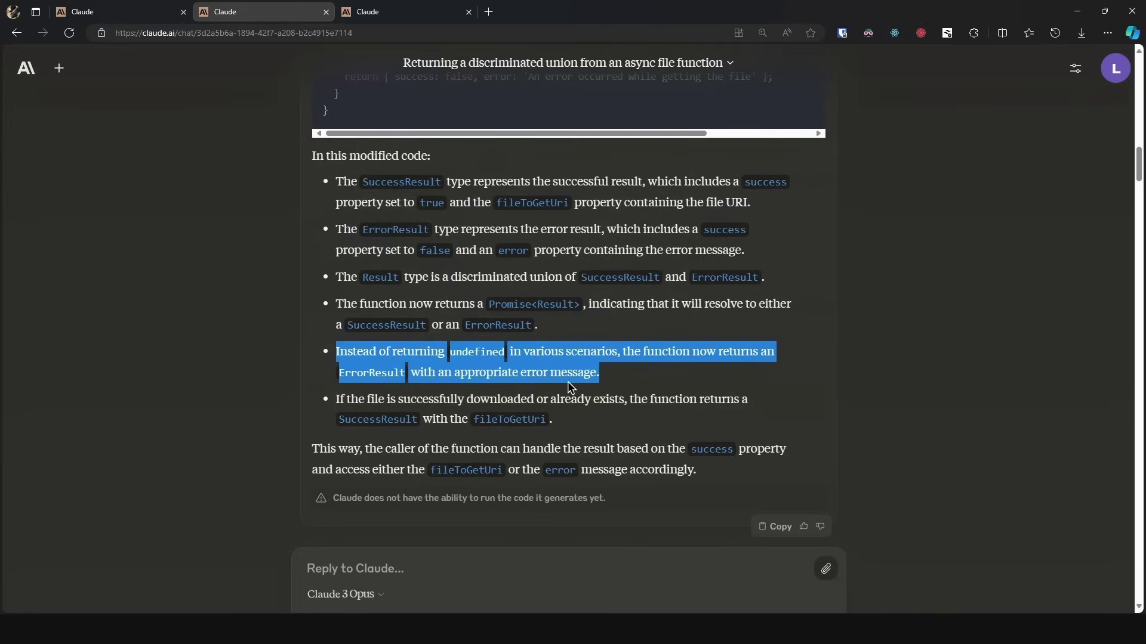
click(572, 419)
drag(335, 397, 584, 430)
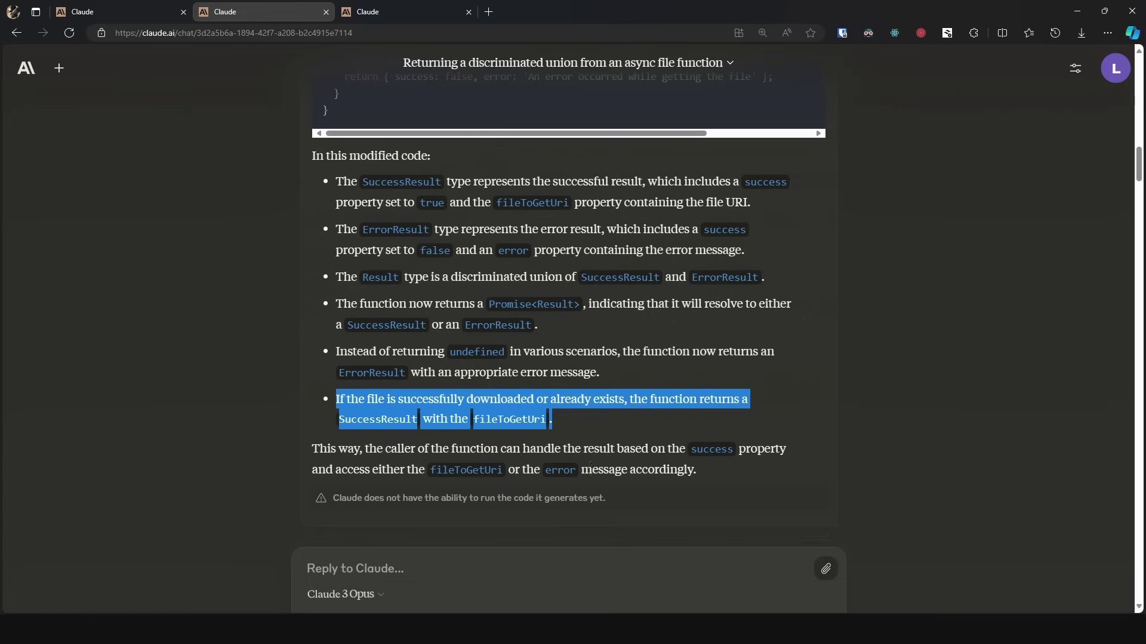
Step: In Cursor, widen the chat panel and highlight the DownloadOrGetFileResult union type
key(alt+Tab)
drag(642, 167, 330, 168)
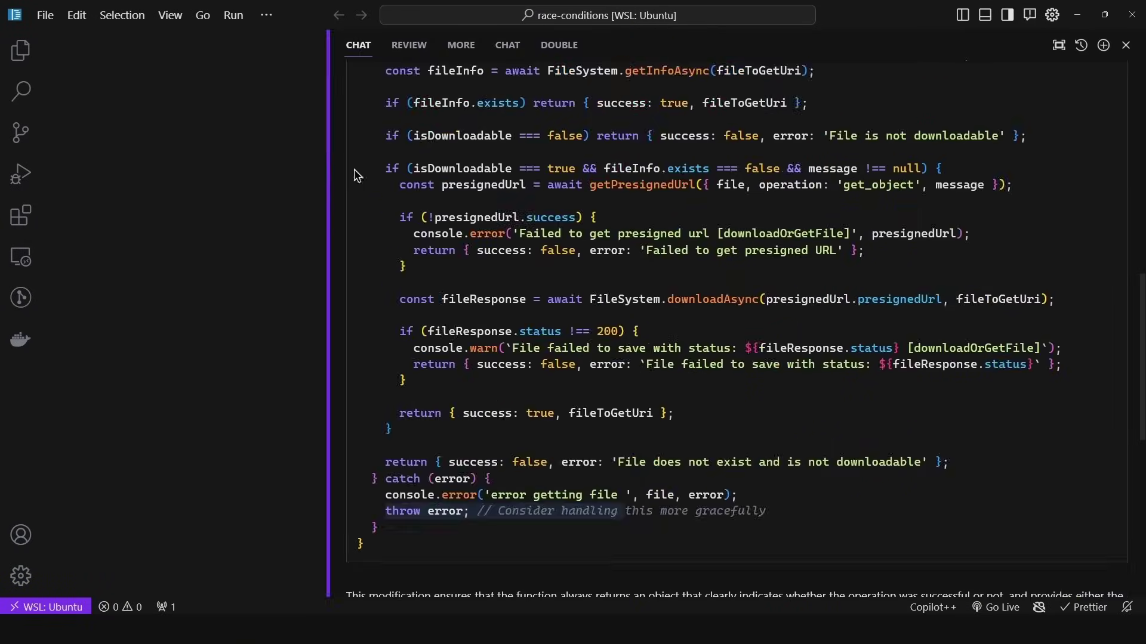
scroll(566, 220, up, 10)
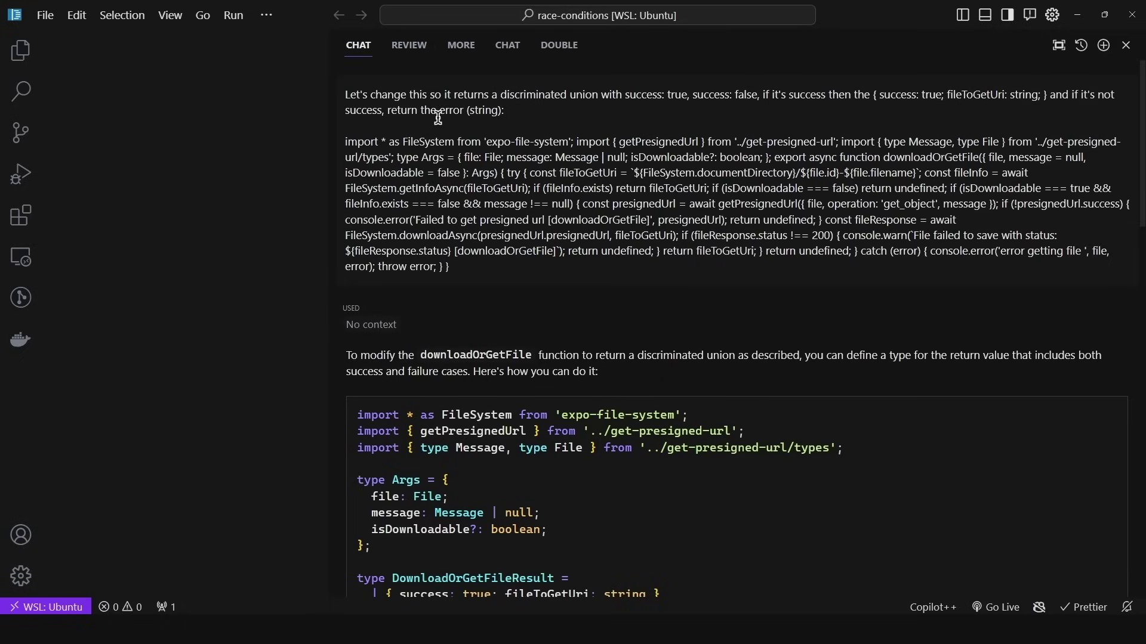
scroll(438, 122, down, 4)
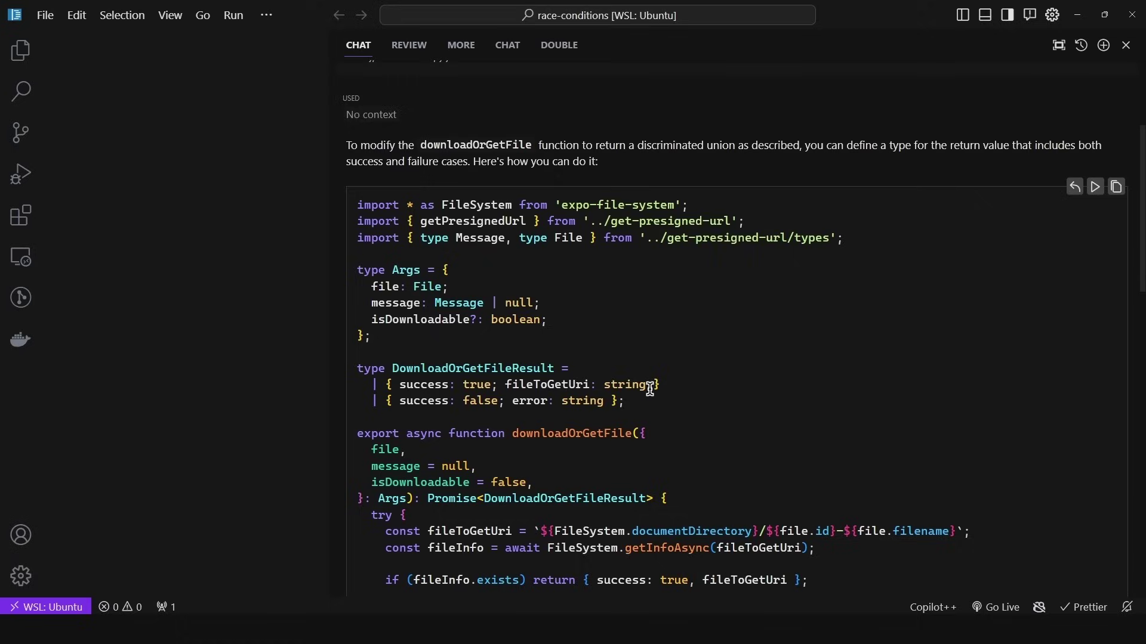
drag(650, 398, 342, 378)
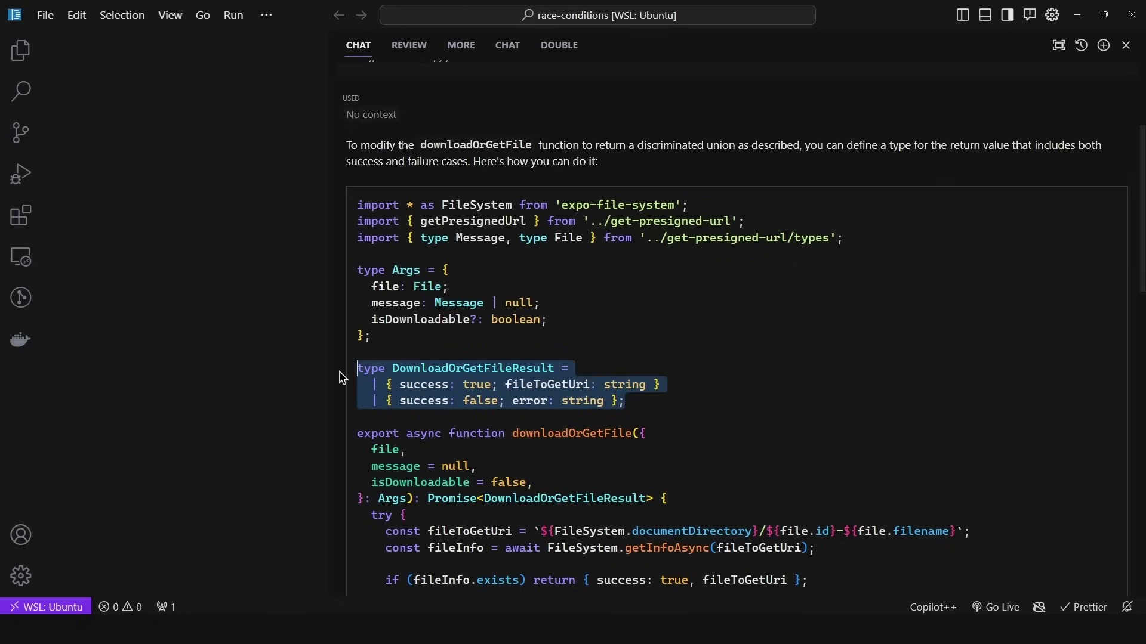
click(507, 382)
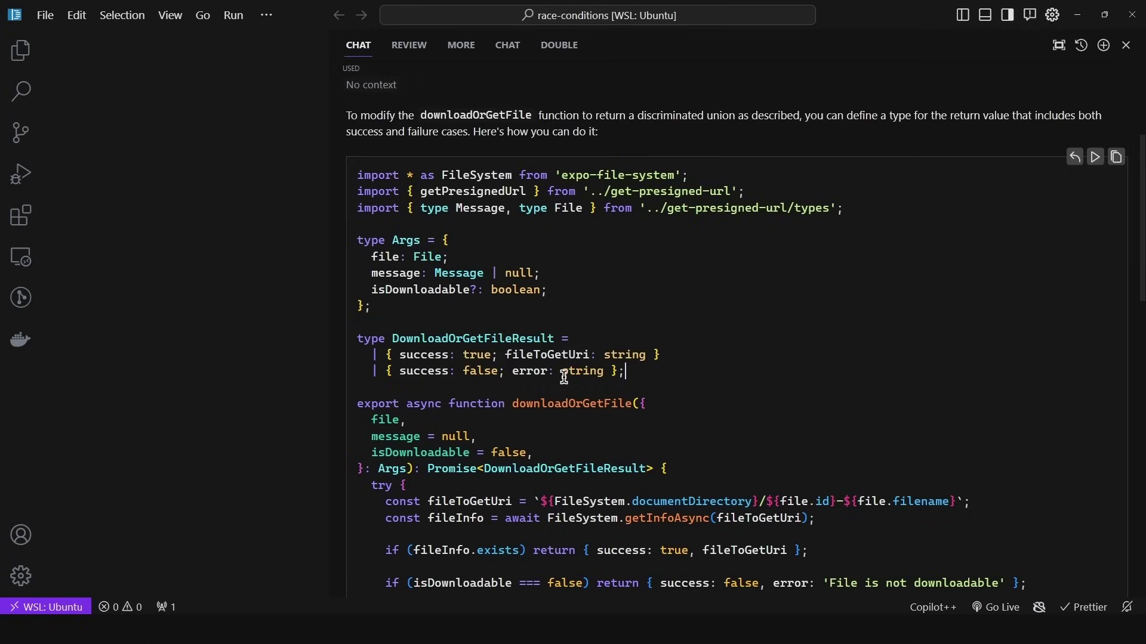
Step: Highlight success, true, 'fileToGetUri: string' and 'error: string' in the union's branches
double_click(399, 353)
double_click(477, 354)
drag(506, 354, 646, 355)
drag(513, 371, 604, 373)
Step: Back in Claude, highlight the SuccessResult type block for comparison, then clear it
key(alt+Tab)
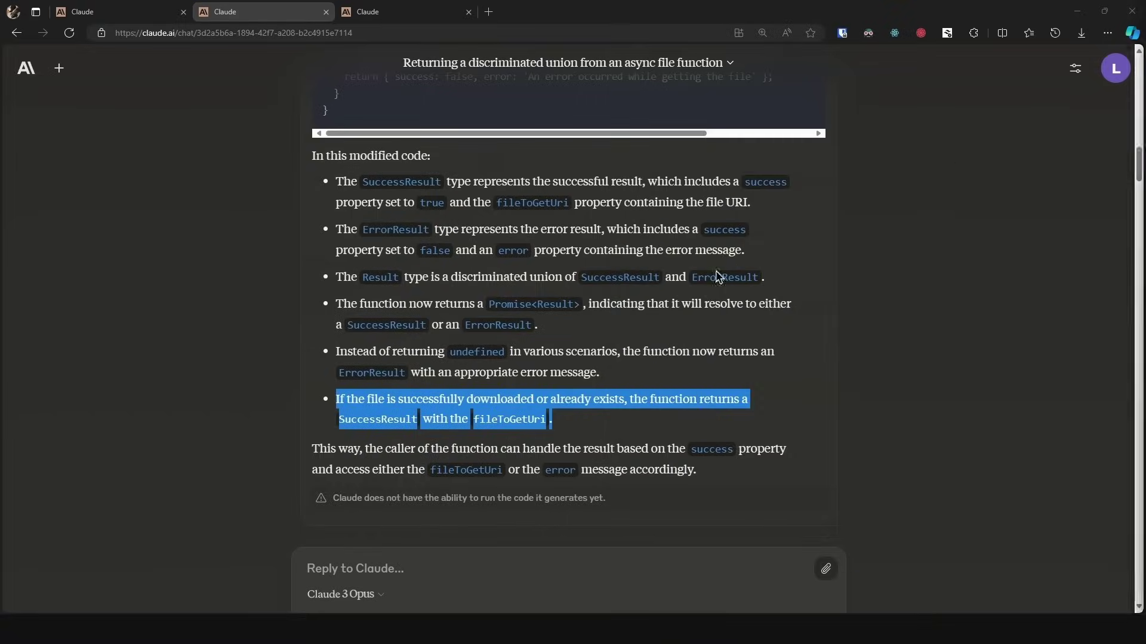
scroll(624, 329, up, 10)
scroll(623, 329, up, 5)
scroll(616, 340, down, 2)
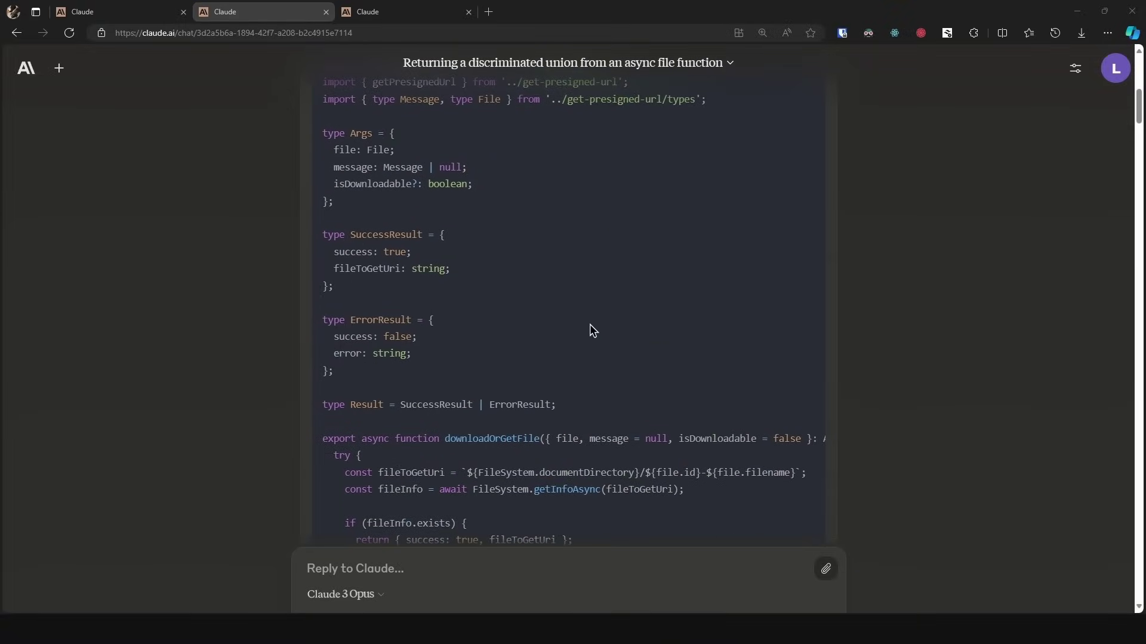
drag(351, 287, 324, 238)
click(360, 291)
Step: In Cursor, highlight false in GPT-4's not-downloadable return value
key(alt+Tab)
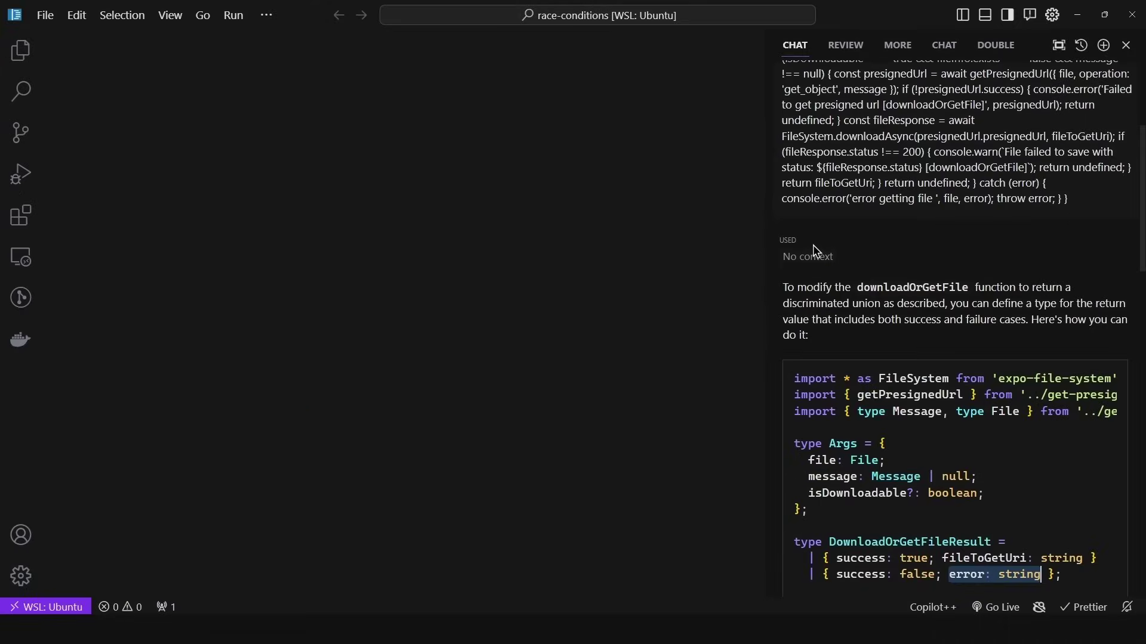
drag(768, 227, 335, 256)
scroll(670, 266, down, 3)
scroll(762, 271, down, 2)
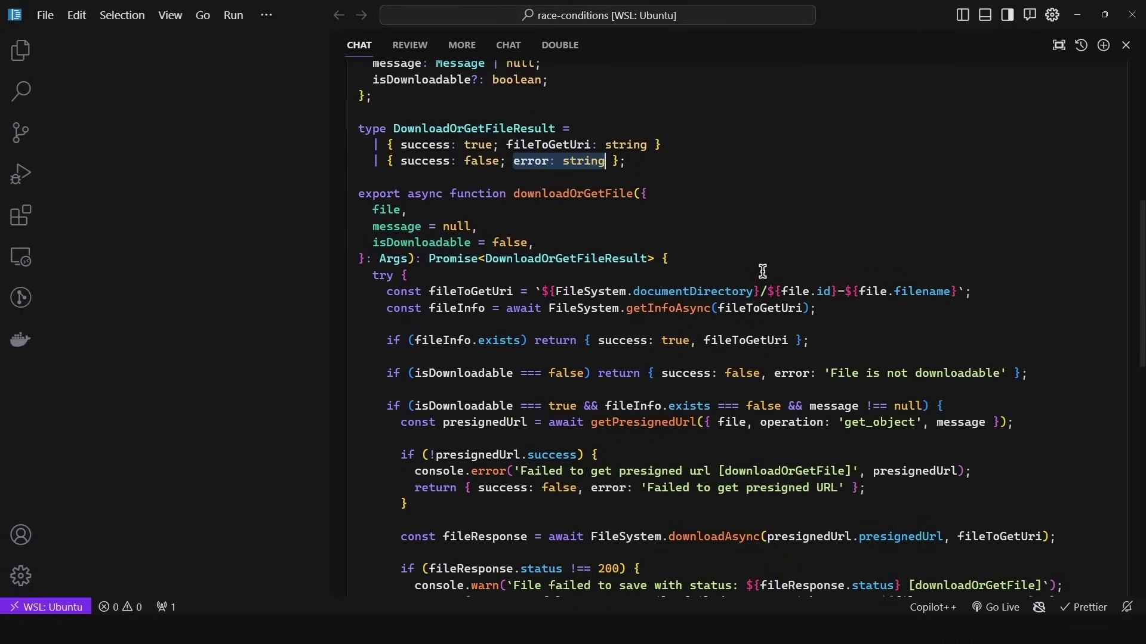
scroll(762, 271, down, 4)
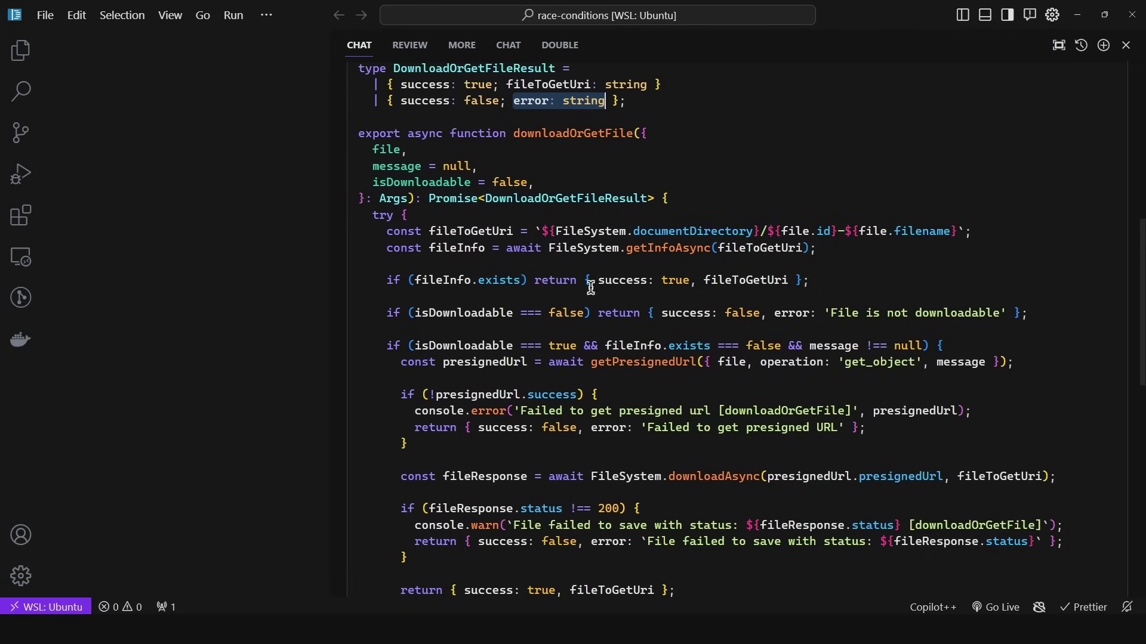
scroll(699, 264, up, 1)
double_click(742, 282)
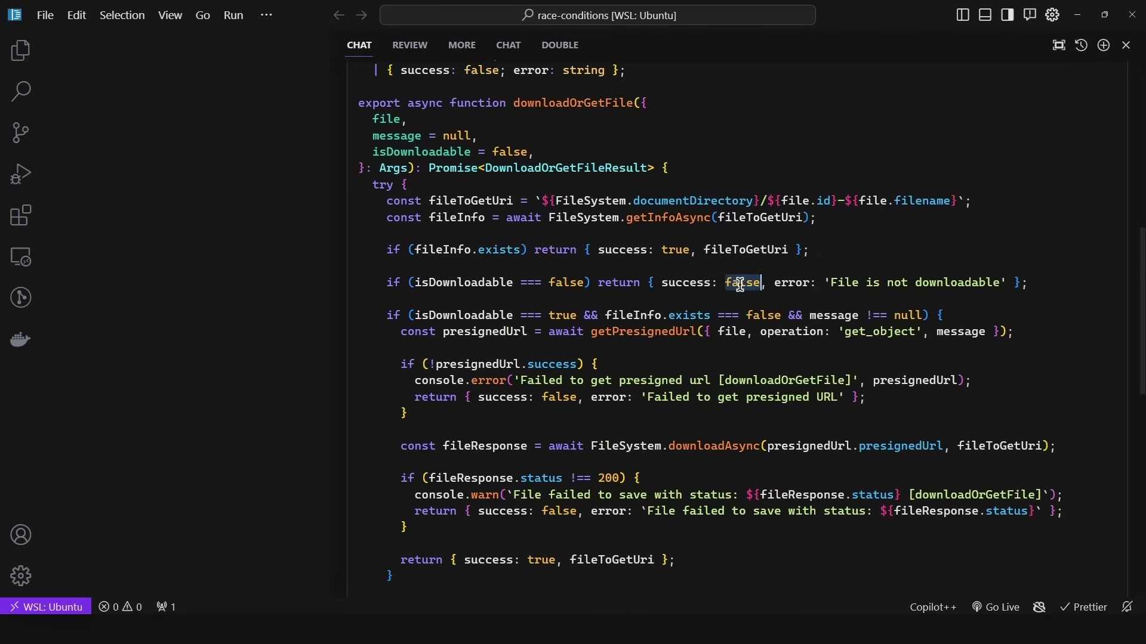
scroll(740, 284, down, 1)
click(567, 366)
Step: Highlight true in the successful return and the catch block's rethrow line
scroll(567, 365, down, 3)
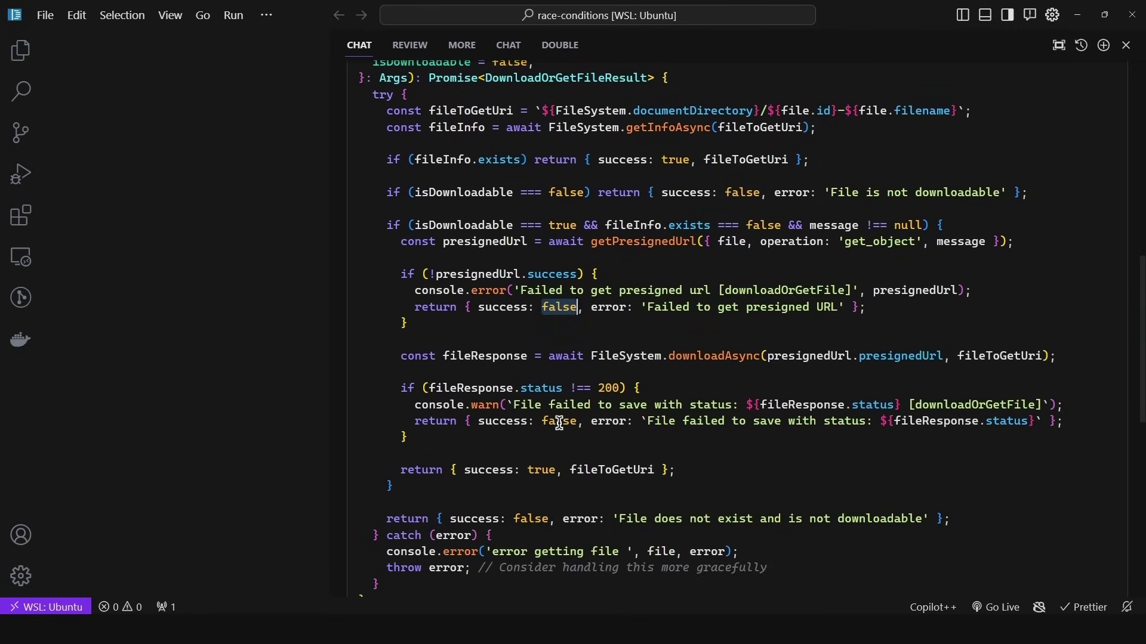
double_click(536, 439)
scroll(536, 442, down, 2)
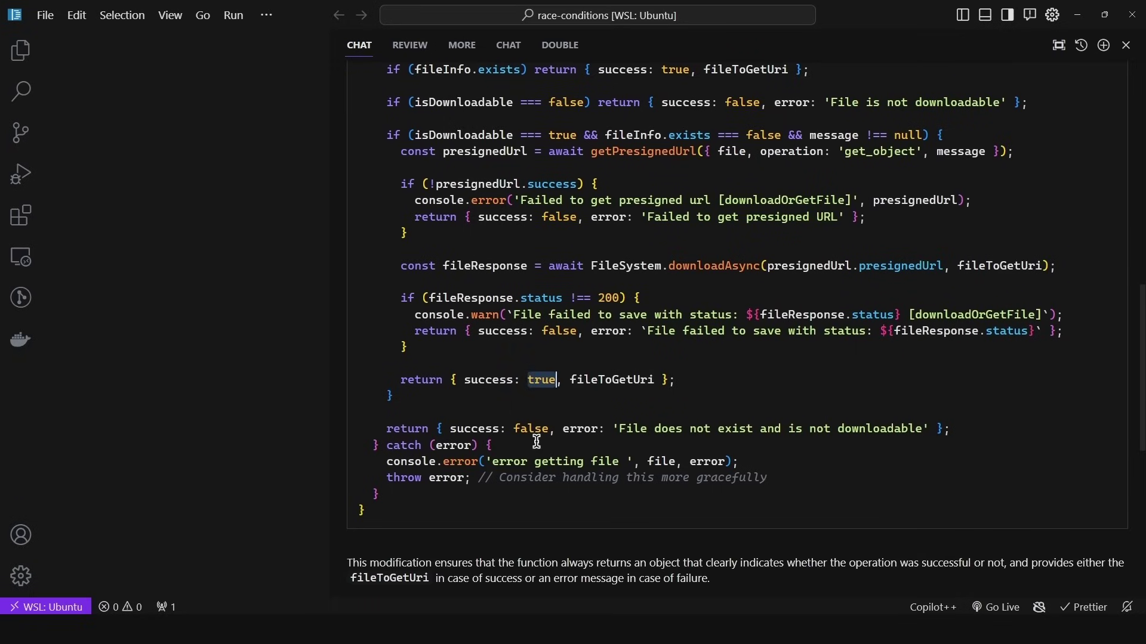
drag(387, 477, 783, 475)
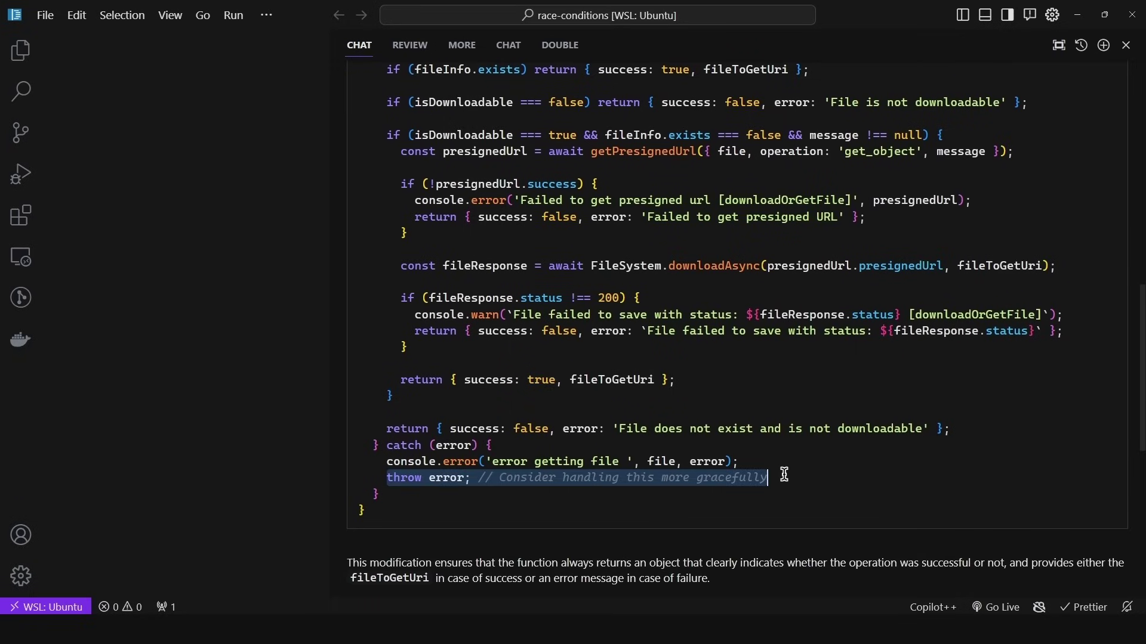
Step: In Claude, highlight the catch block's return of success false with 'An error occurred while getting the file'
key(alt+Tab)
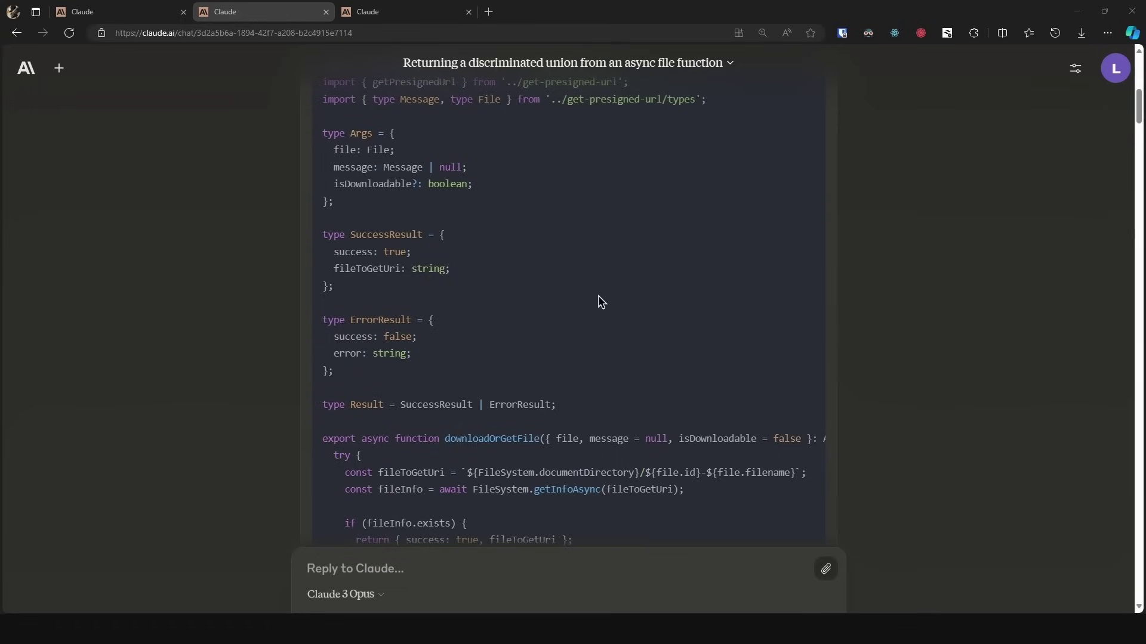
scroll(564, 305, down, 8)
scroll(563, 304, down, 4)
scroll(358, 412, up, 2)
drag(345, 419, 796, 418)
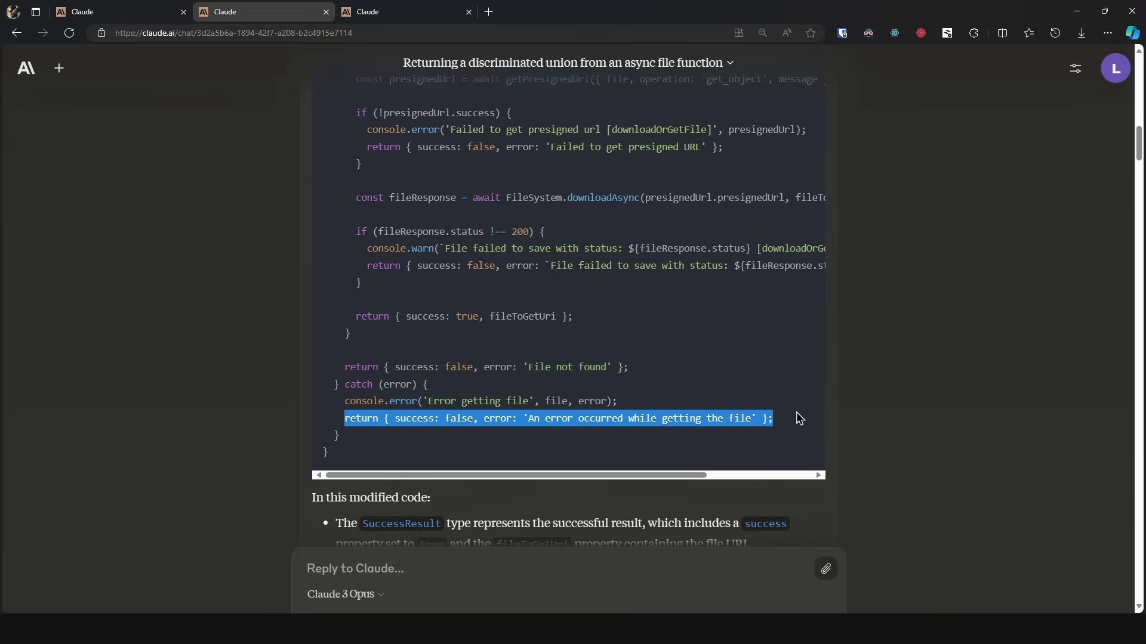
Step: Widen Cursor's chat panel across the window and scroll to the end of GPT-4's reply
key(alt+Tab)
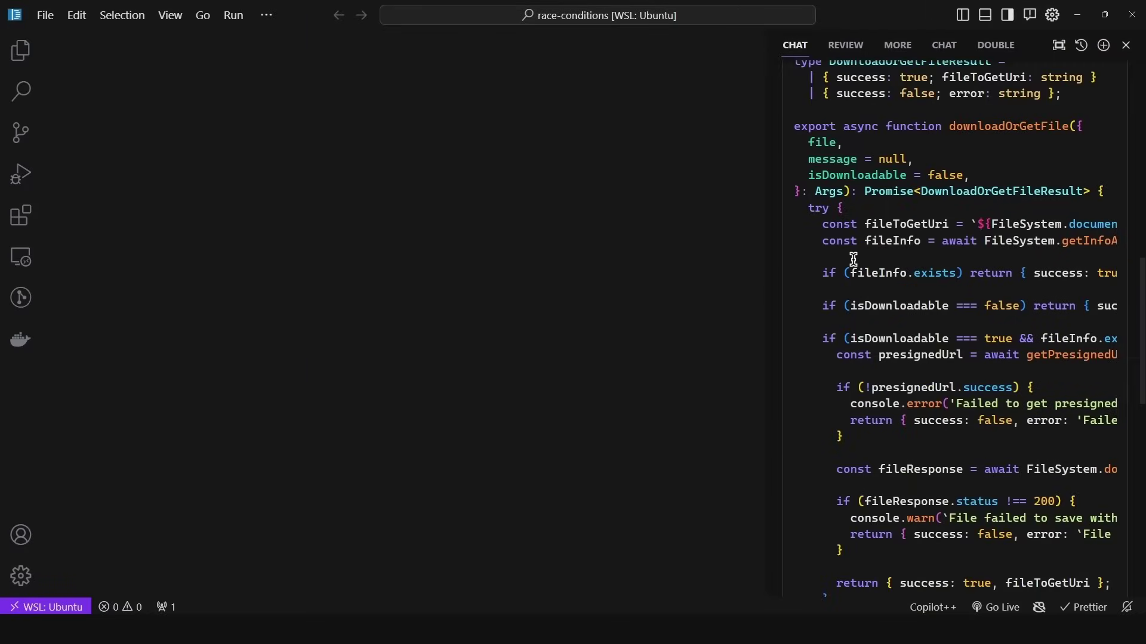
drag(767, 223, 420, 230)
scroll(802, 347, down, 1)
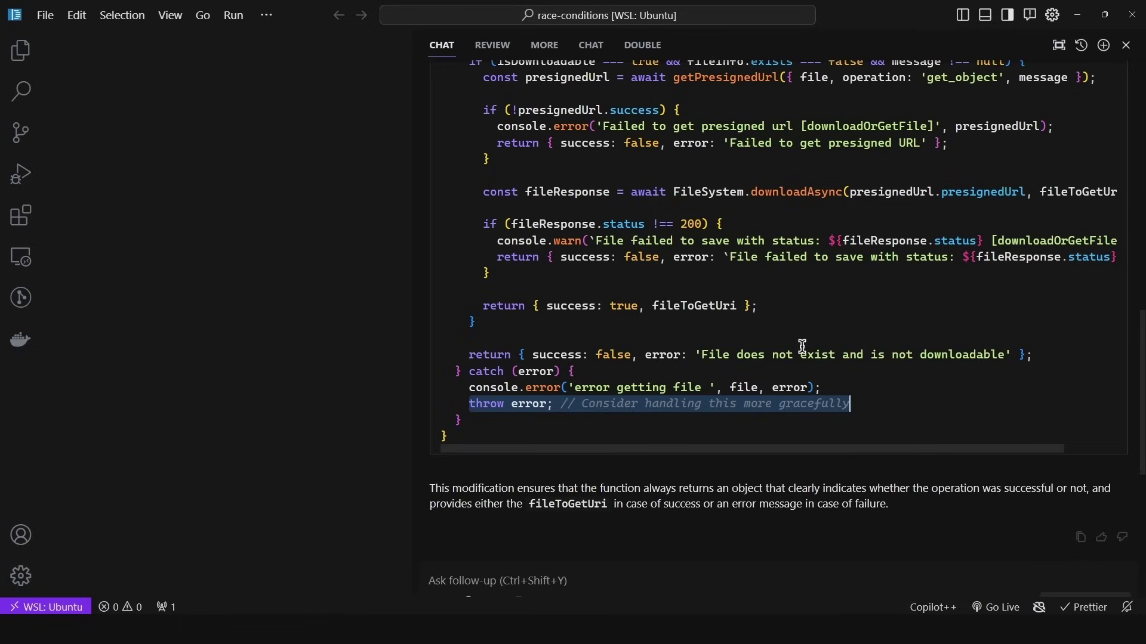
Step: Return to Claude and scroll down to the four-point hook refactoring request
key(alt+Tab)
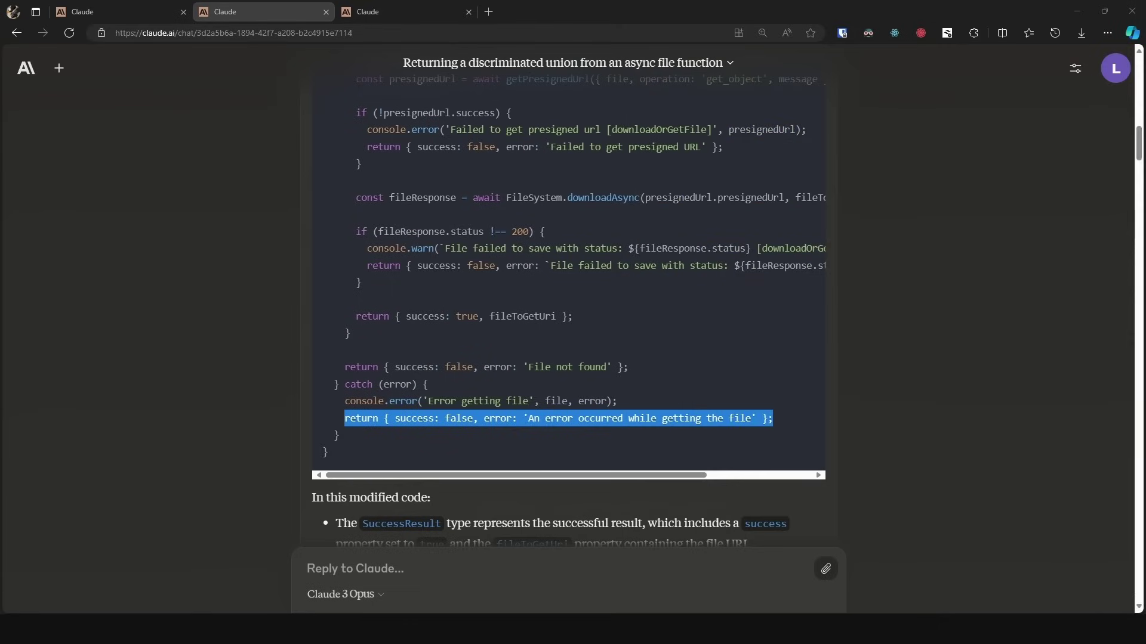
scroll(828, 217, down, 6)
scroll(679, 313, up, 2)
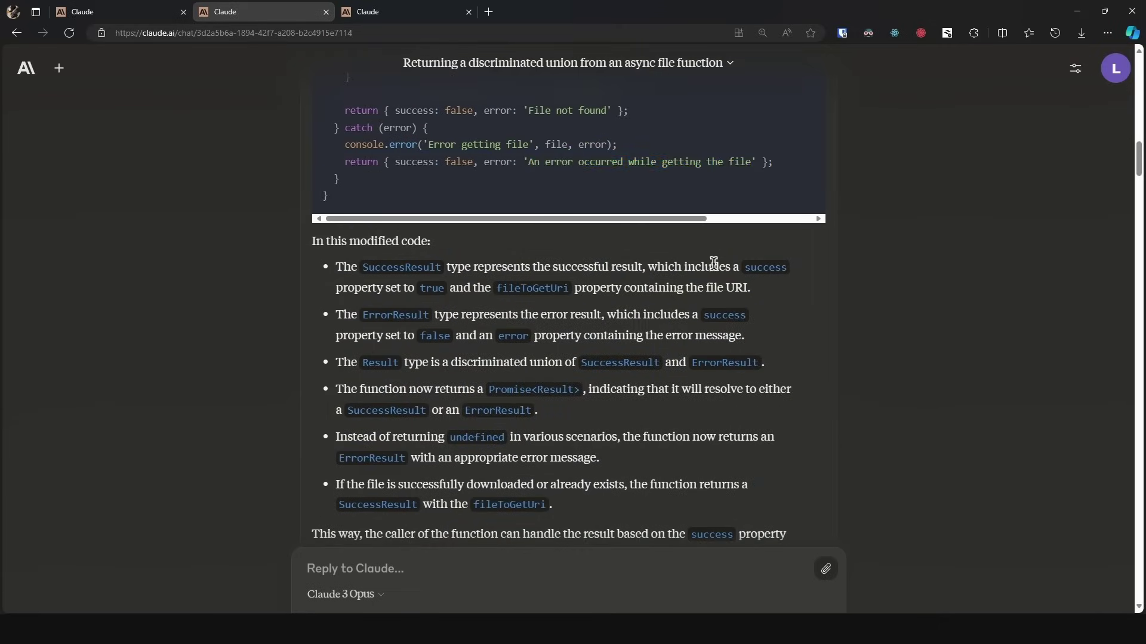
scroll(692, 275, down, 6)
scroll(632, 278, down, 3)
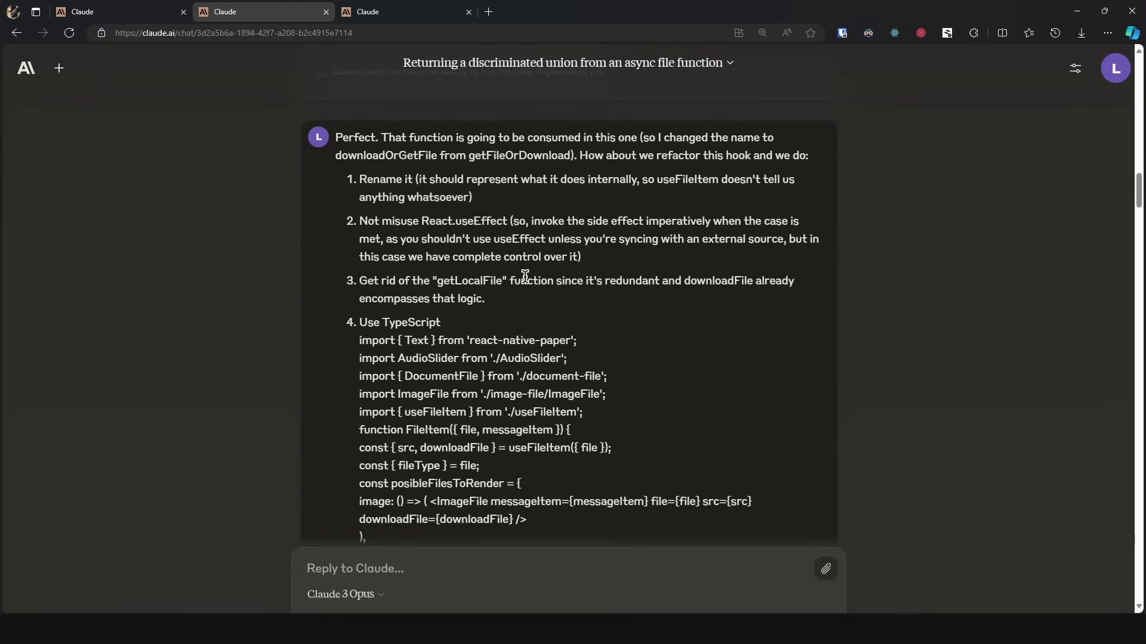
scroll(405, 268, down, 1)
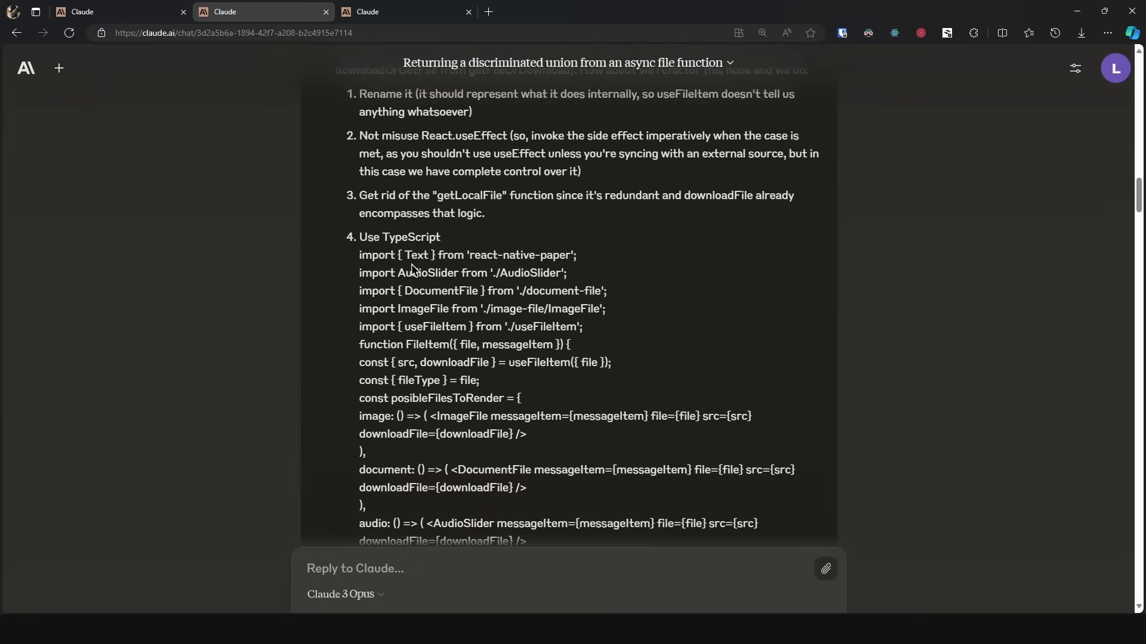
Step: Highlight refactoring requests 1–3 and 'Use TypeScript', then scroll toward Claude's refactored hook
drag(506, 213, 331, 91)
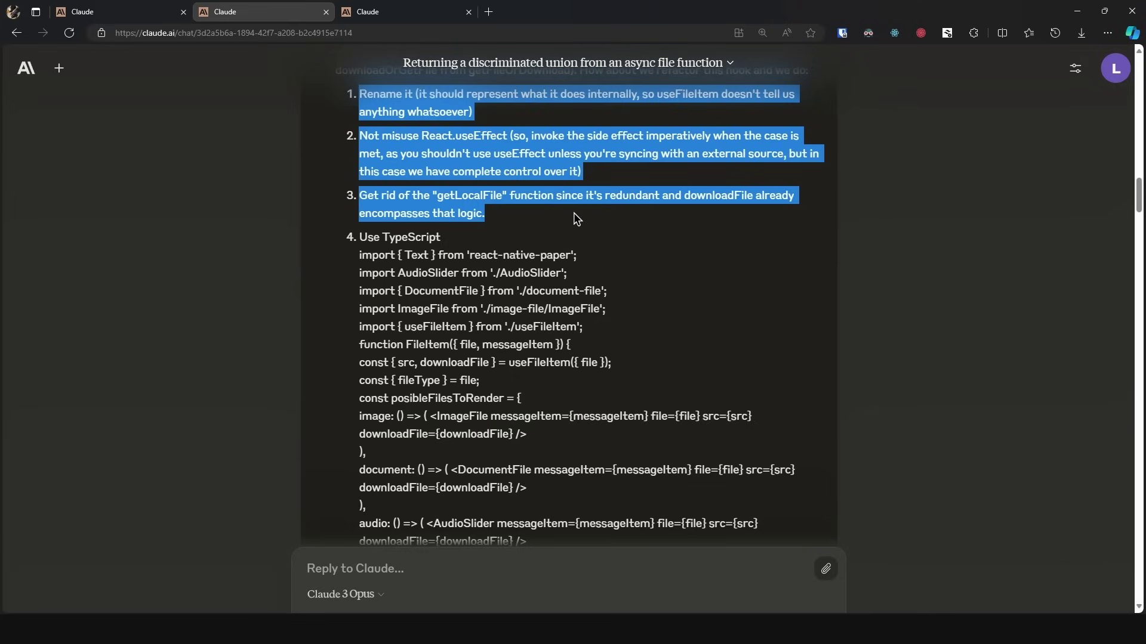
drag(451, 237, 357, 235)
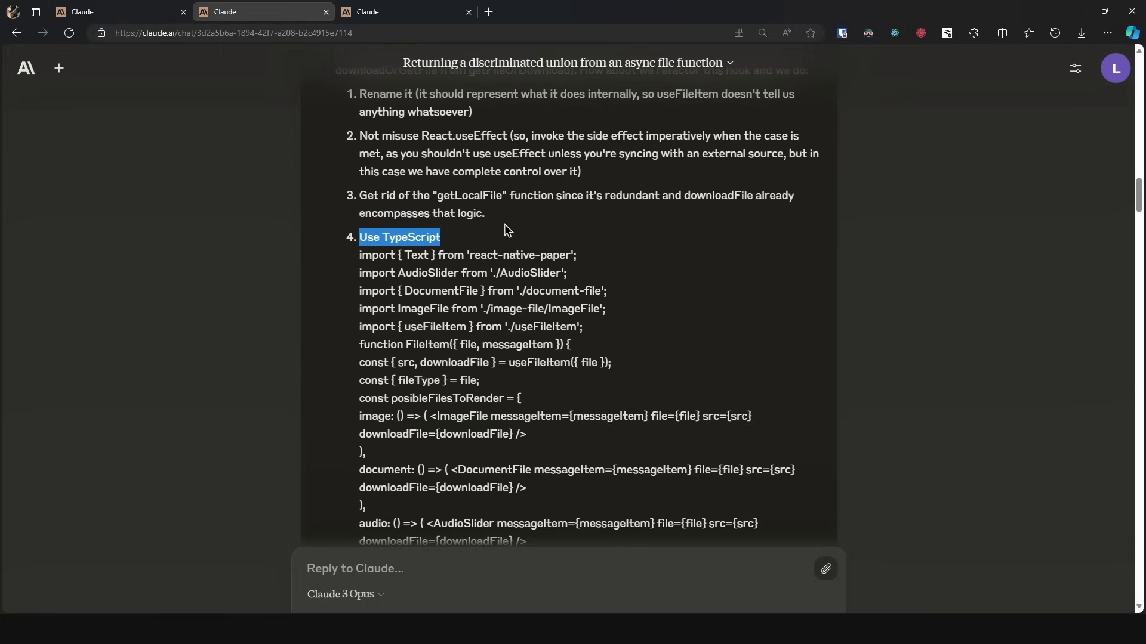
scroll(418, 179, down, 3)
scroll(376, 217, up, 2)
scroll(384, 194, down, 4)
scroll(425, 281, up, 4)
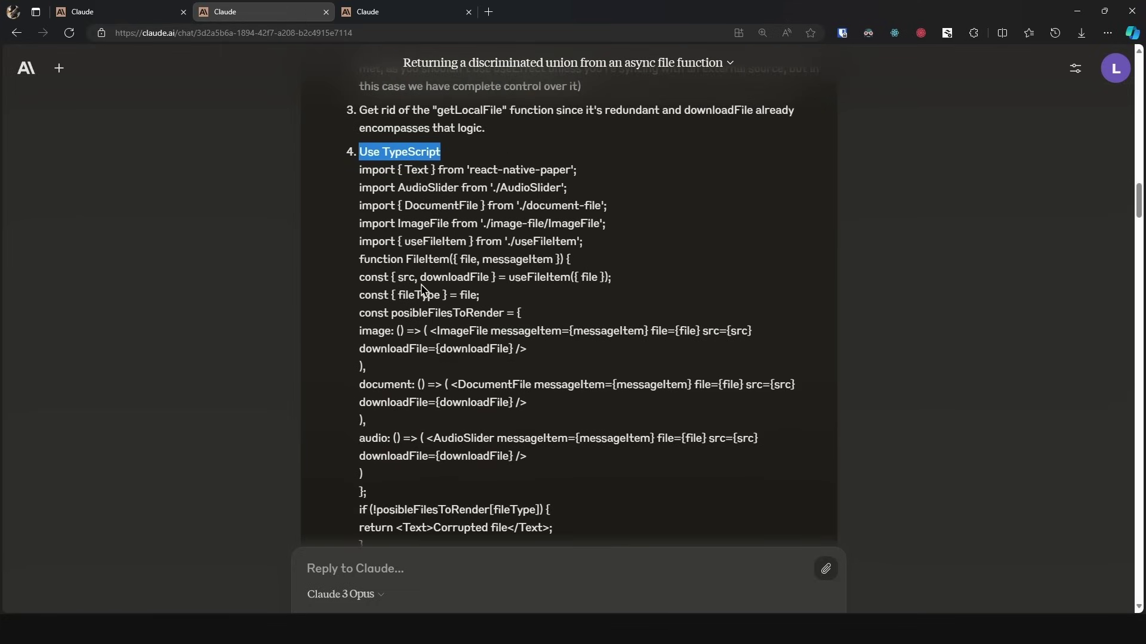
scroll(474, 302, down, 10)
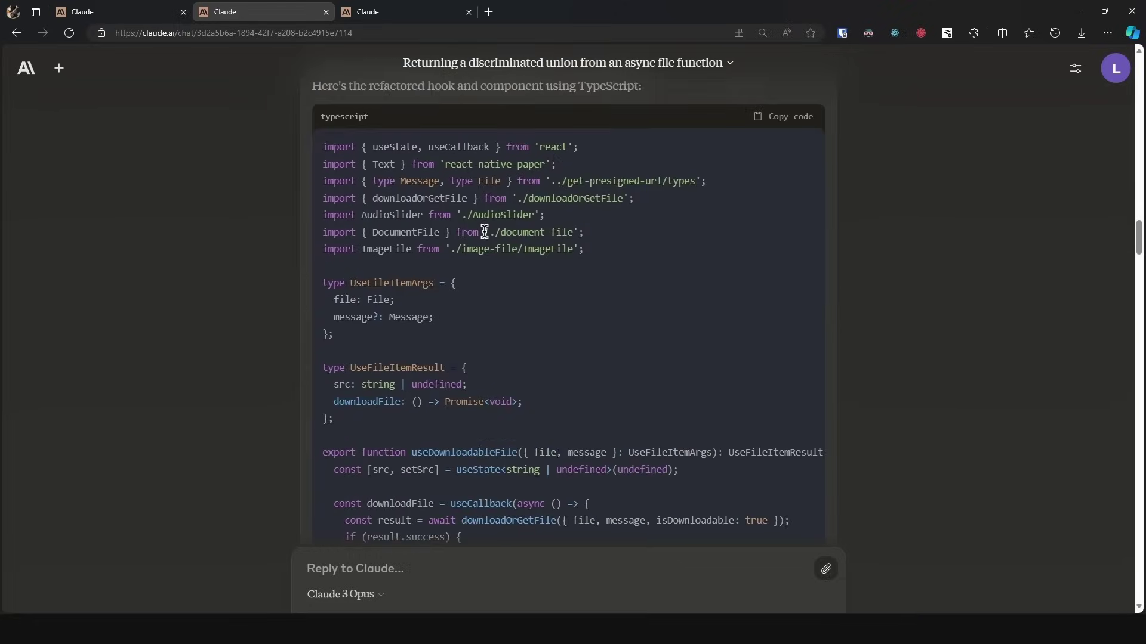
Step: Highlight the UseFileItemArgs and UseFileItemResult types and the new useDownloadableFile hook name in Claude's code
scroll(484, 232, up, 3)
scroll(485, 232, down, 1)
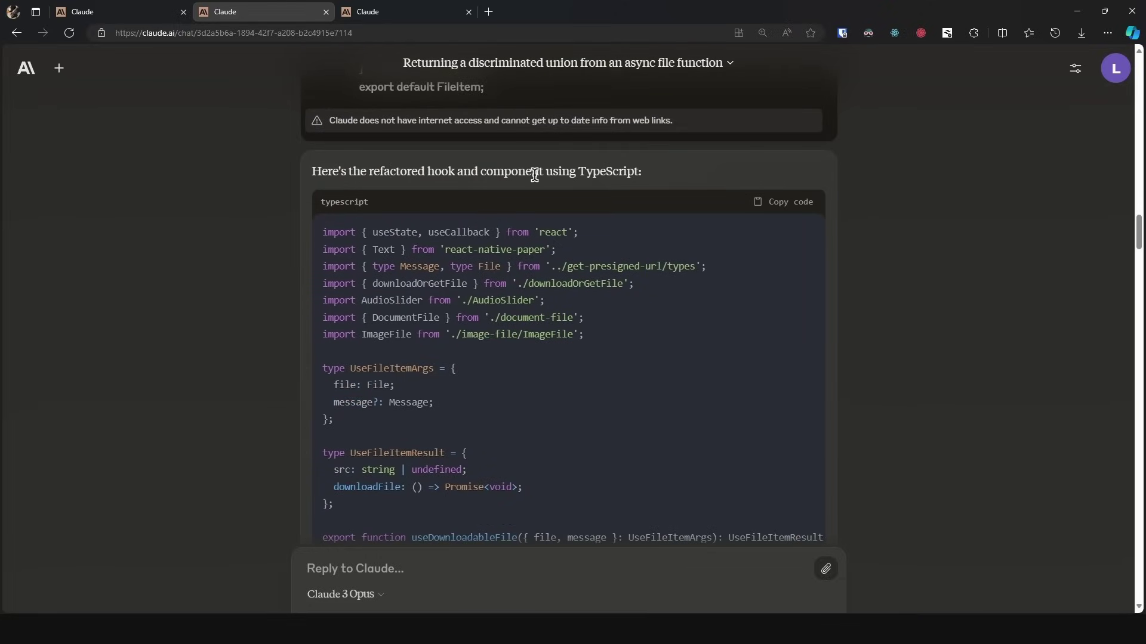
scroll(499, 220, down, 3)
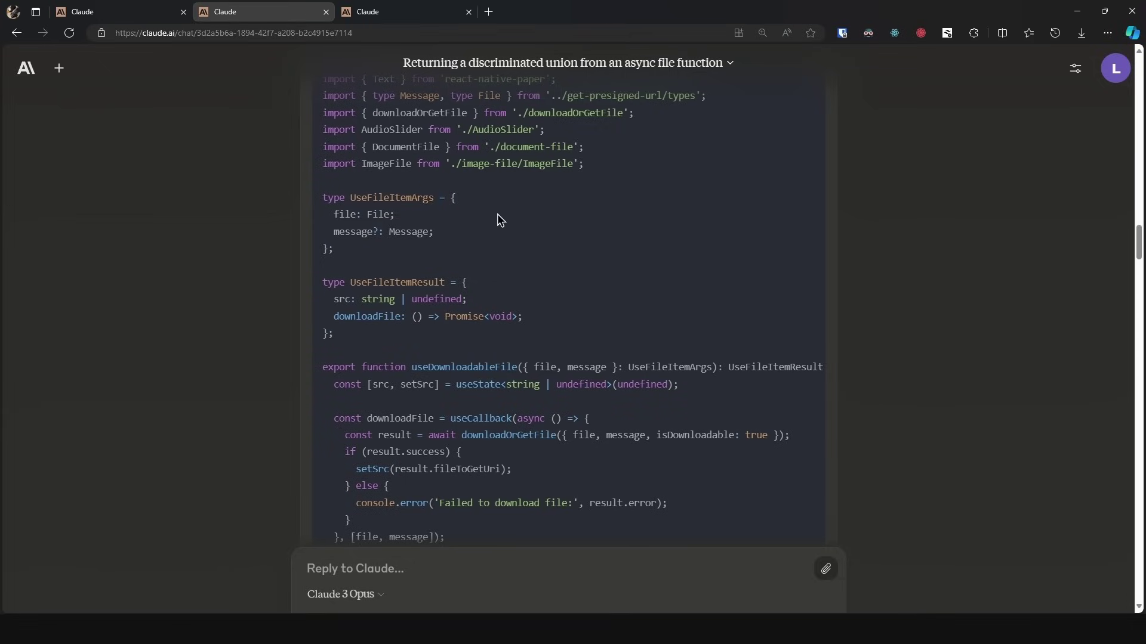
double_click(408, 197)
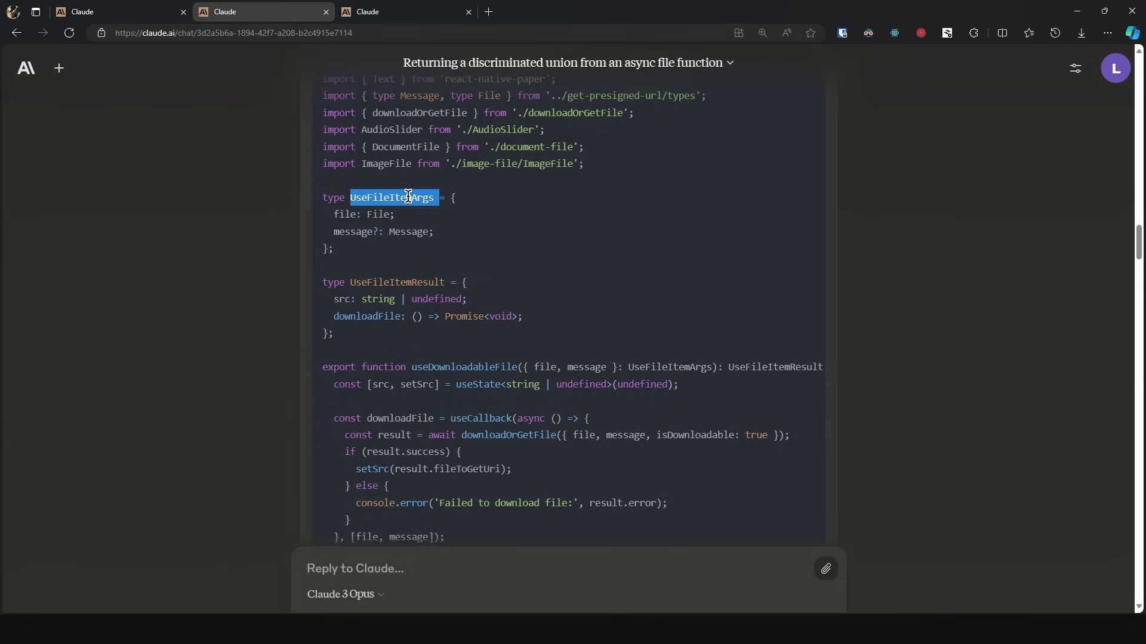
double_click(401, 285)
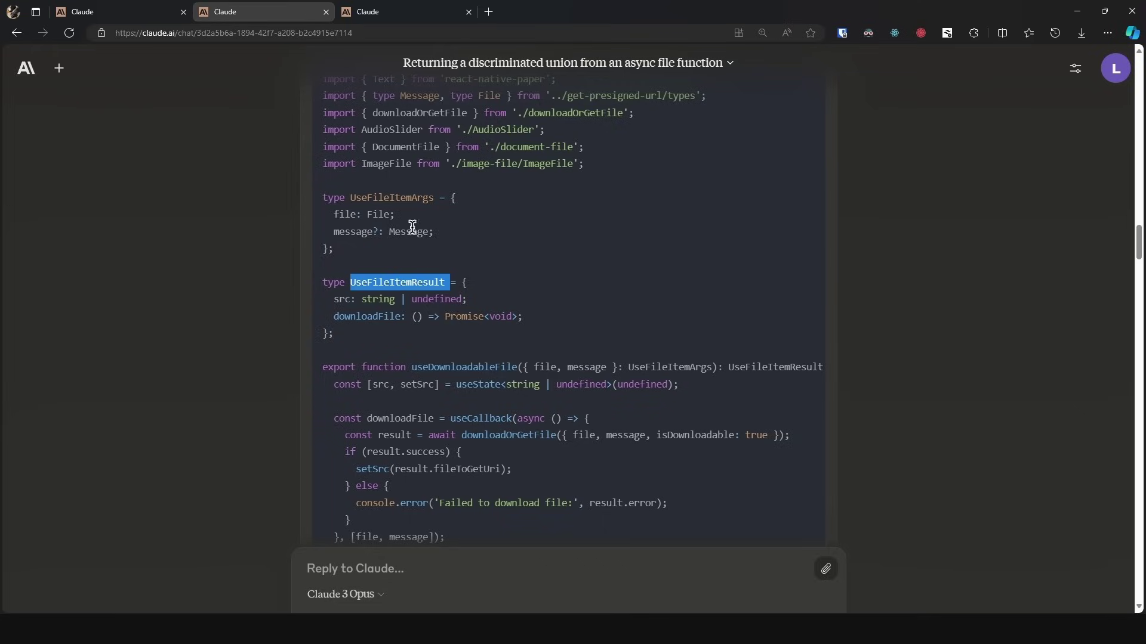
double_click(376, 200)
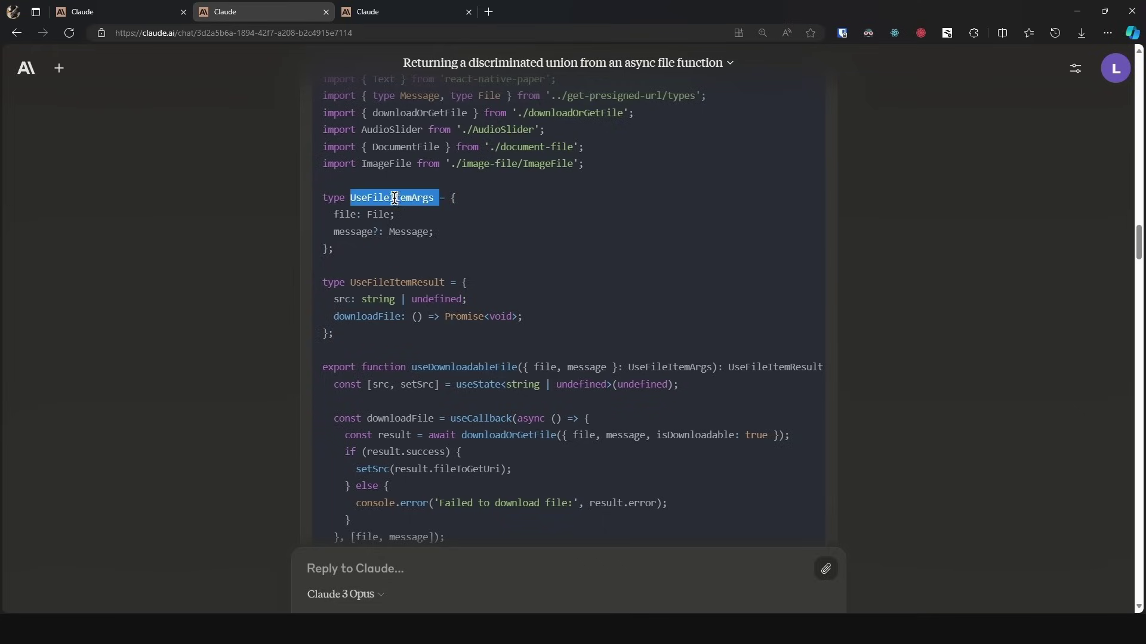
double_click(386, 282)
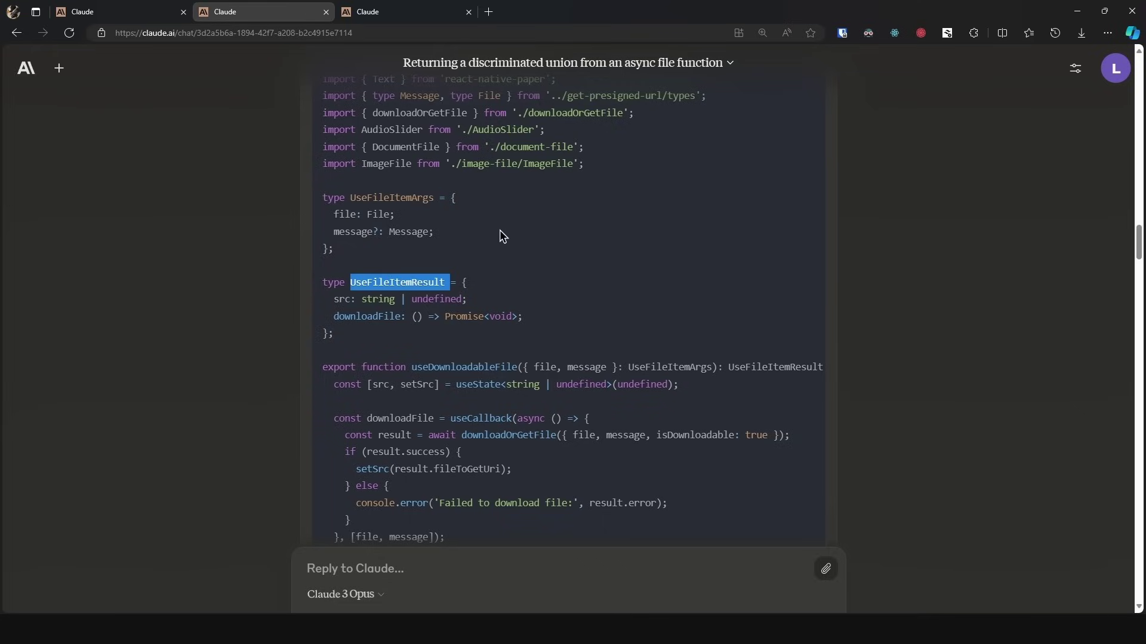
click(440, 366)
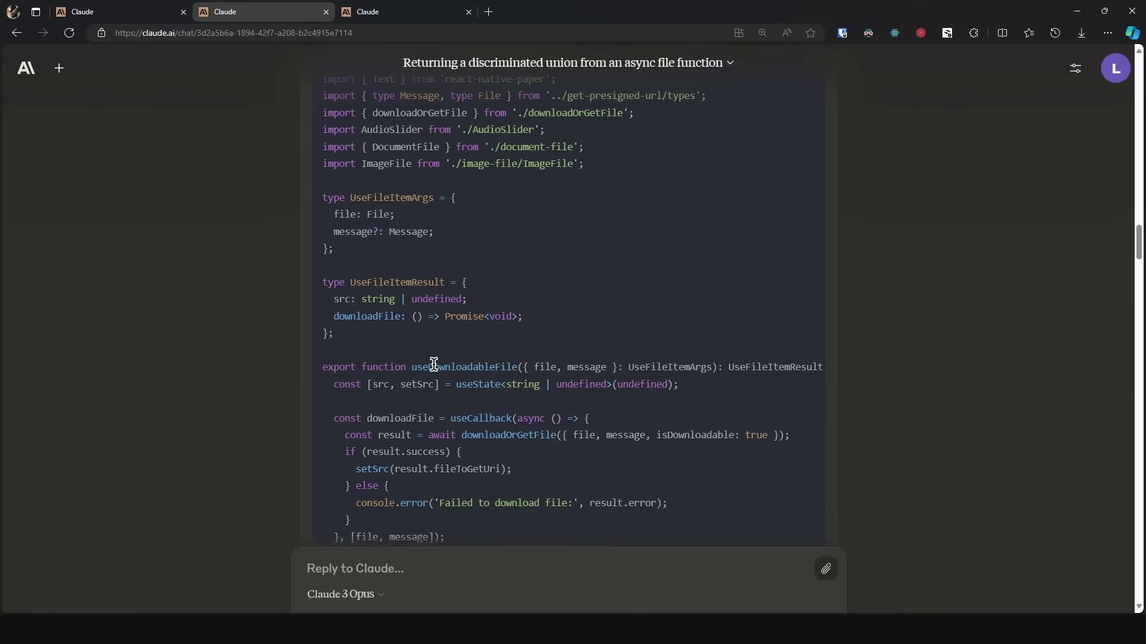
double_click(441, 366)
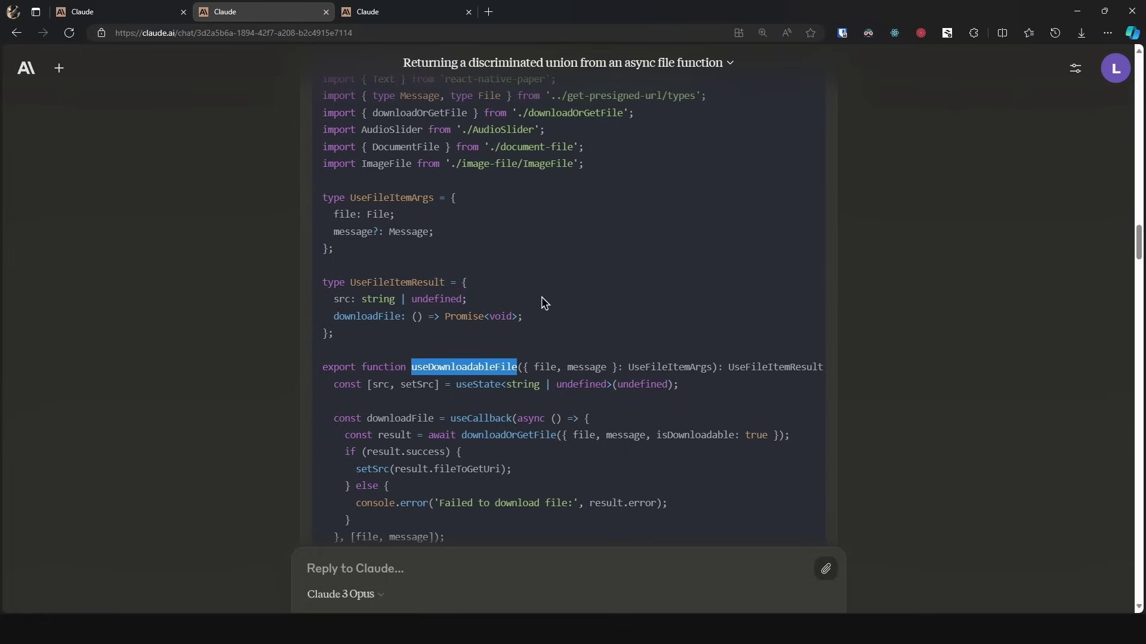
Step: Scroll further and highlight result and success in the hook's success check
scroll(542, 298, down, 3)
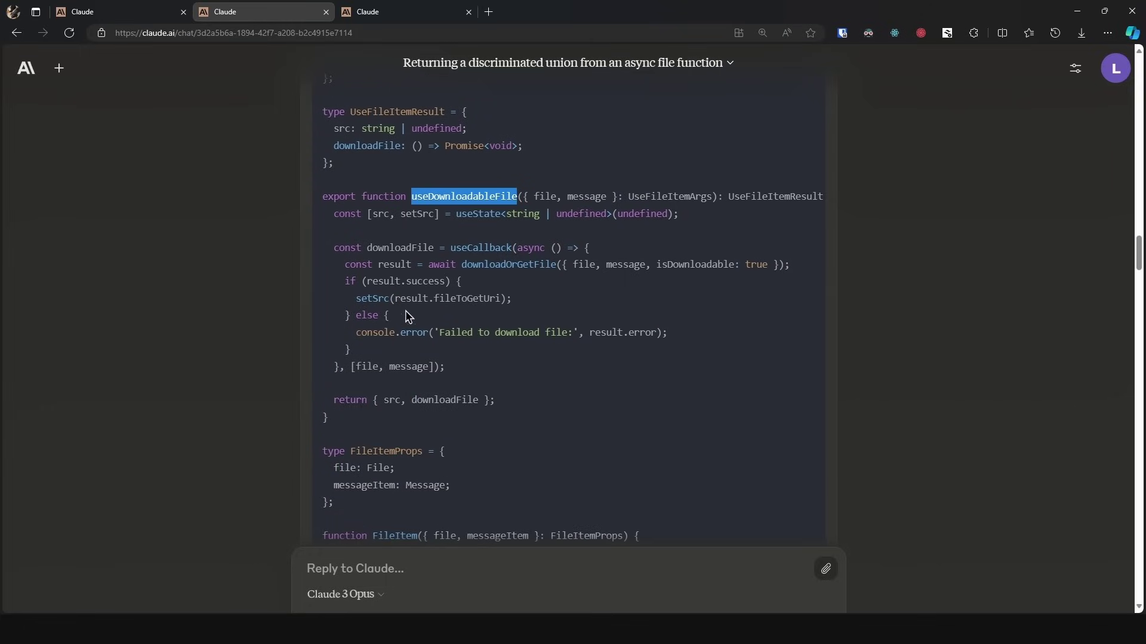
click(400, 284)
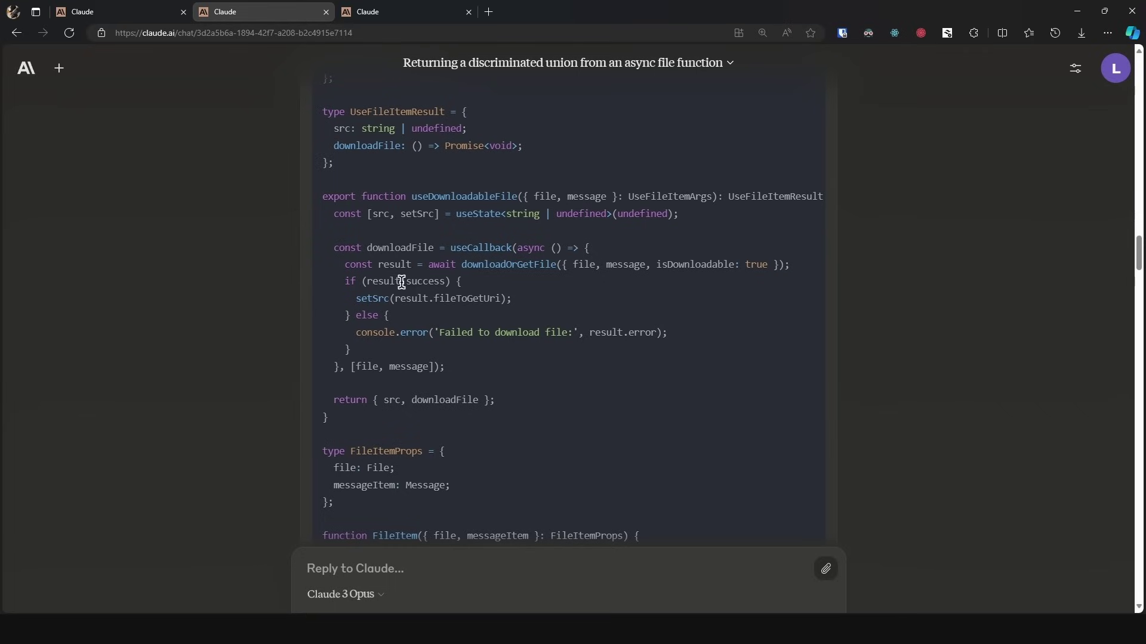
double_click(383, 281)
double_click(412, 283)
scroll(413, 283, down, 6)
scroll(410, 136, up, 3)
scroll(376, 230, down, 2)
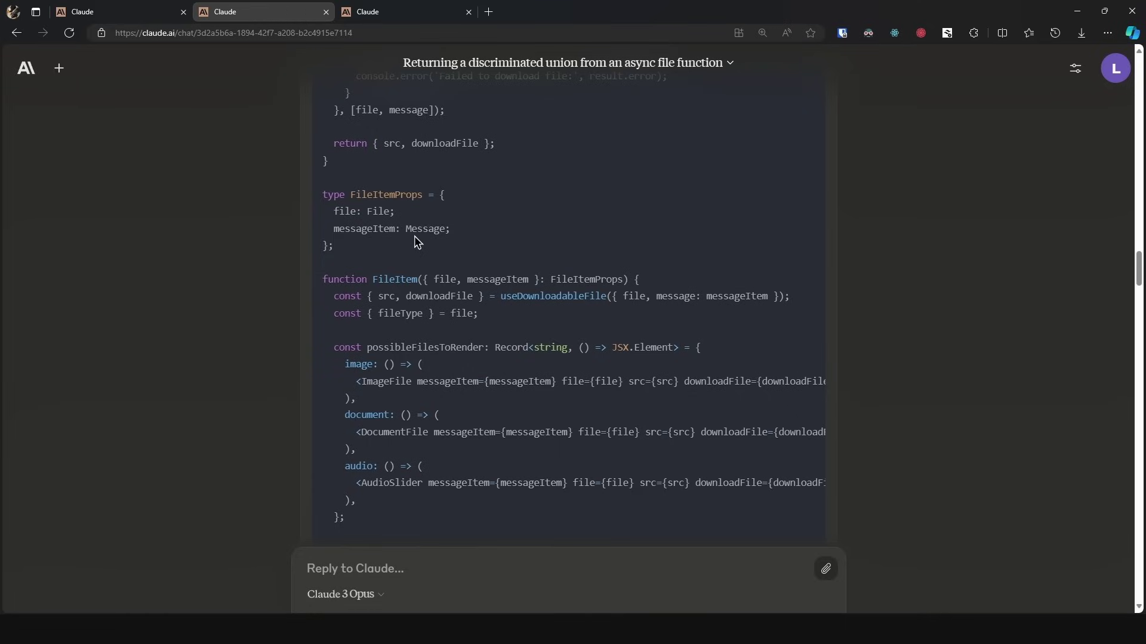
Step: Highlight the FileItemProps type and FileItem's useDownloadableFile call, continuing to the 'Here's what has been changed' list
double_click(386, 195)
scroll(401, 231, down, 1)
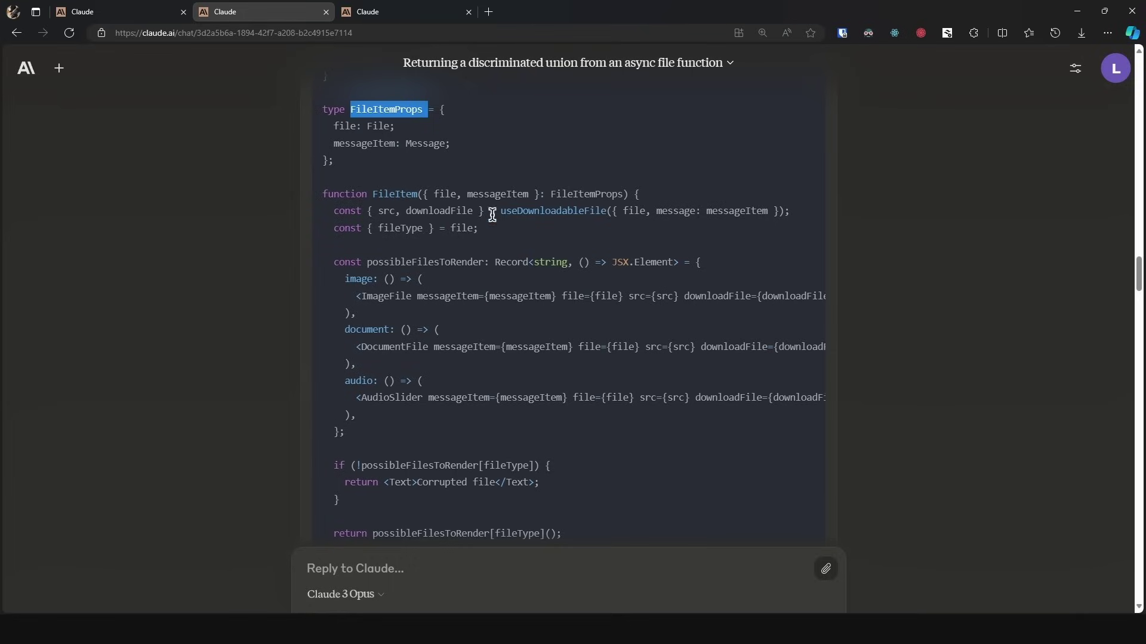
double_click(514, 212)
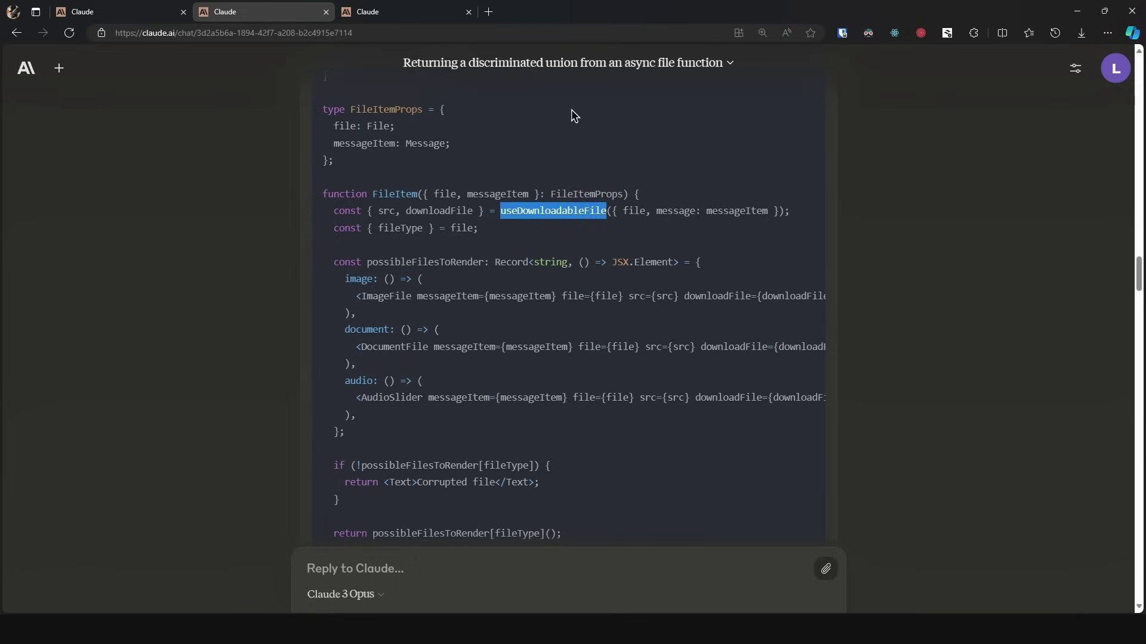
scroll(567, 120, down, 3)
scroll(512, 174, up, 1)
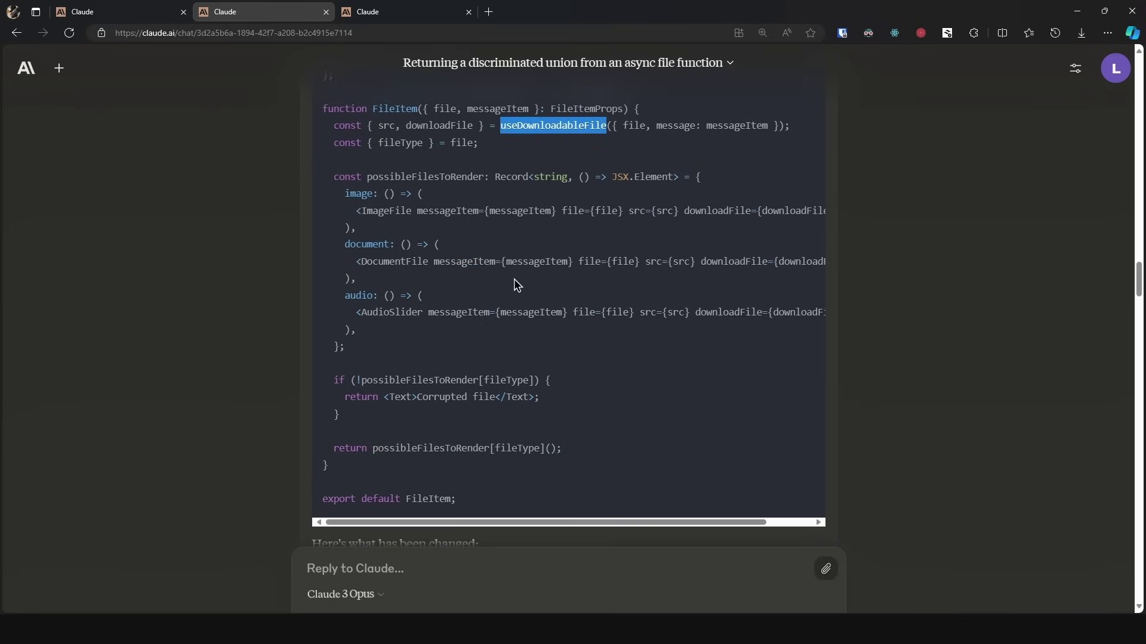
scroll(434, 302, down, 2)
scroll(435, 302, up, 7)
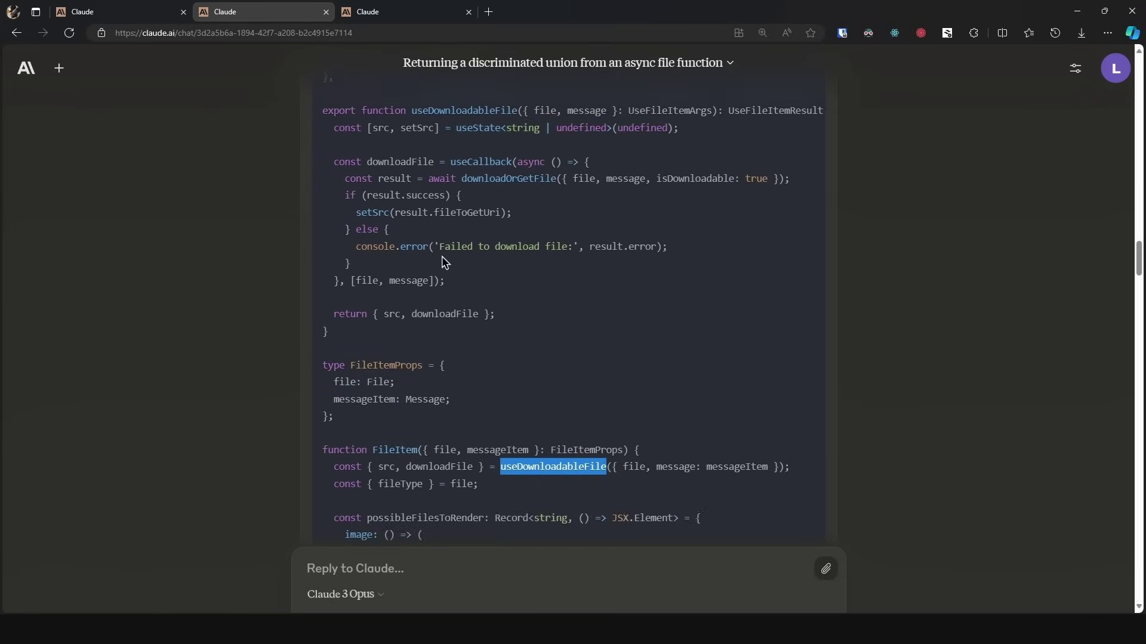
scroll(433, 278, down, 12)
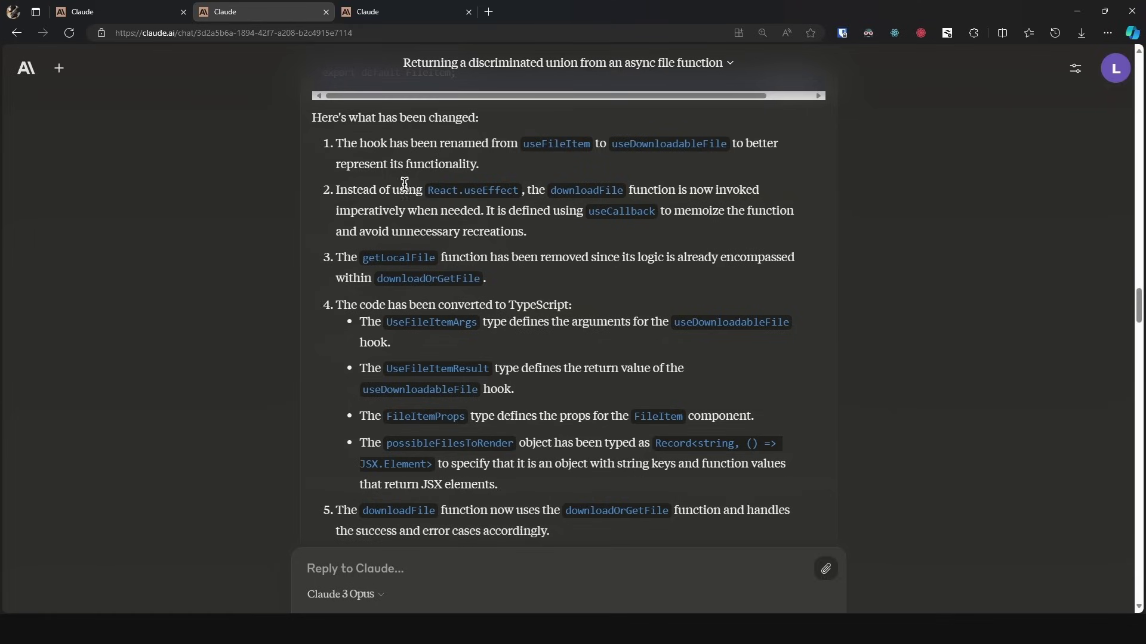
double_click(580, 191)
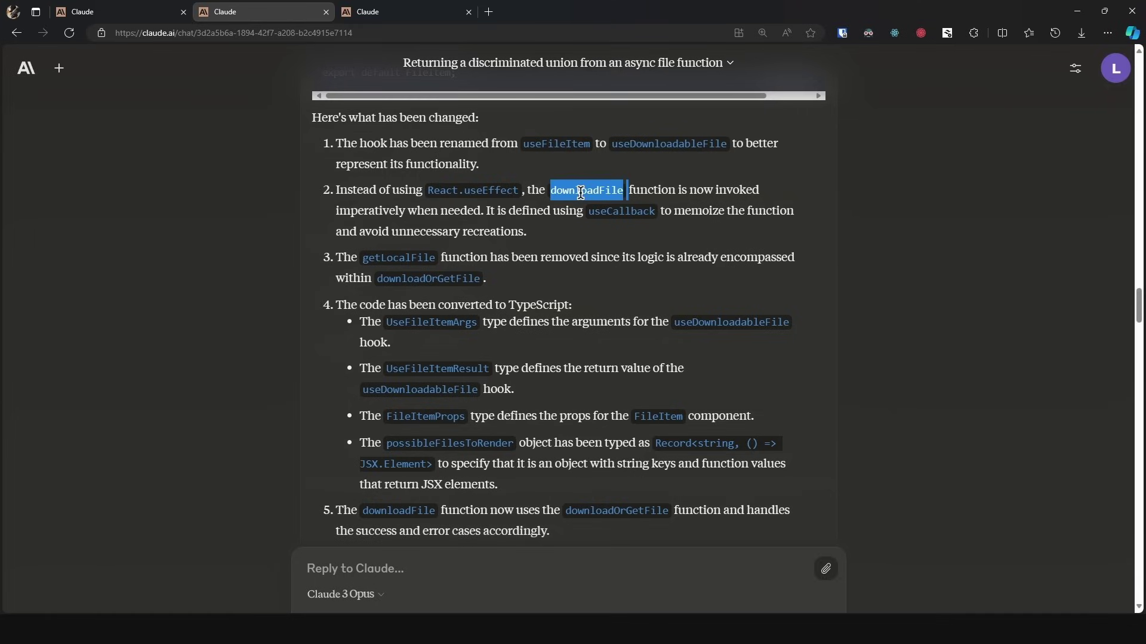
double_click(612, 210)
click(690, 207)
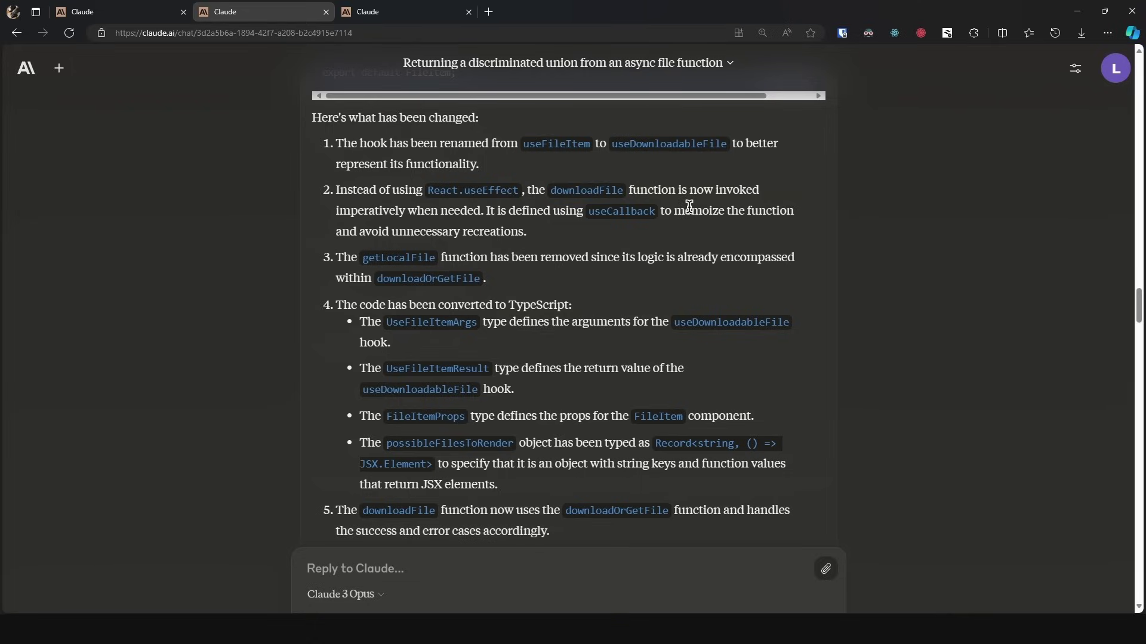
scroll(499, 289, up, 15)
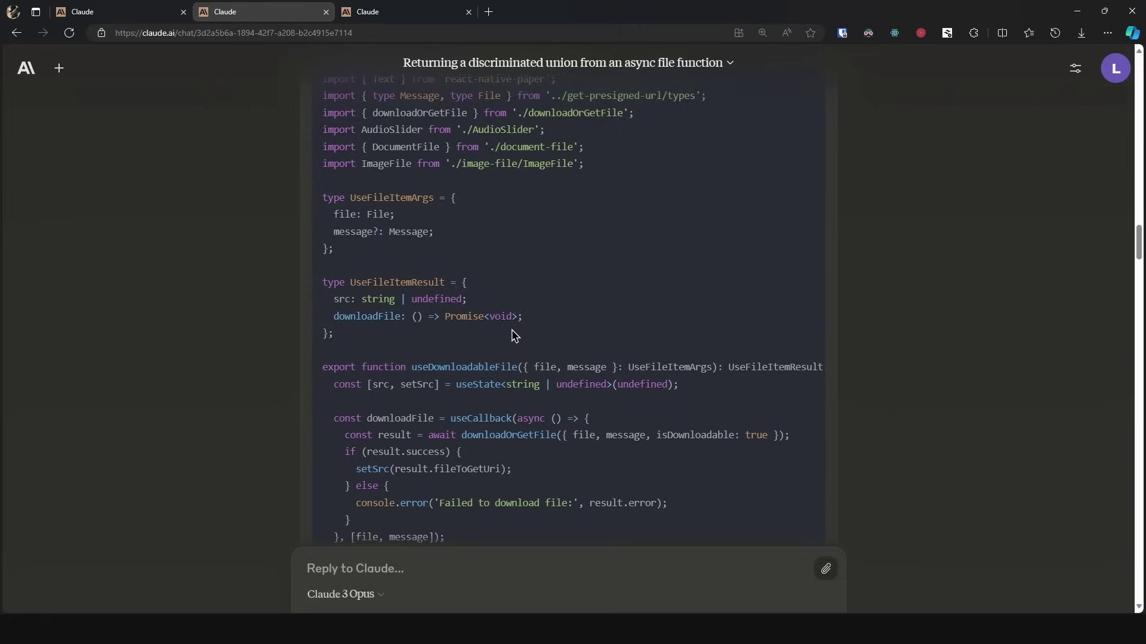
scroll(513, 333, down, 3)
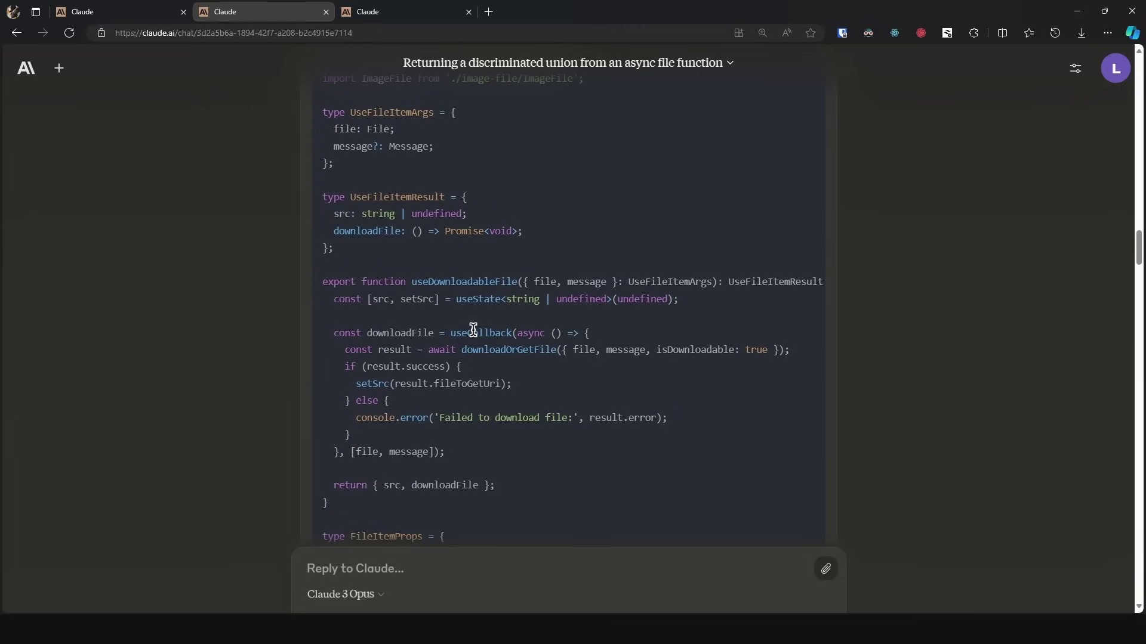
scroll(473, 330, down, 12)
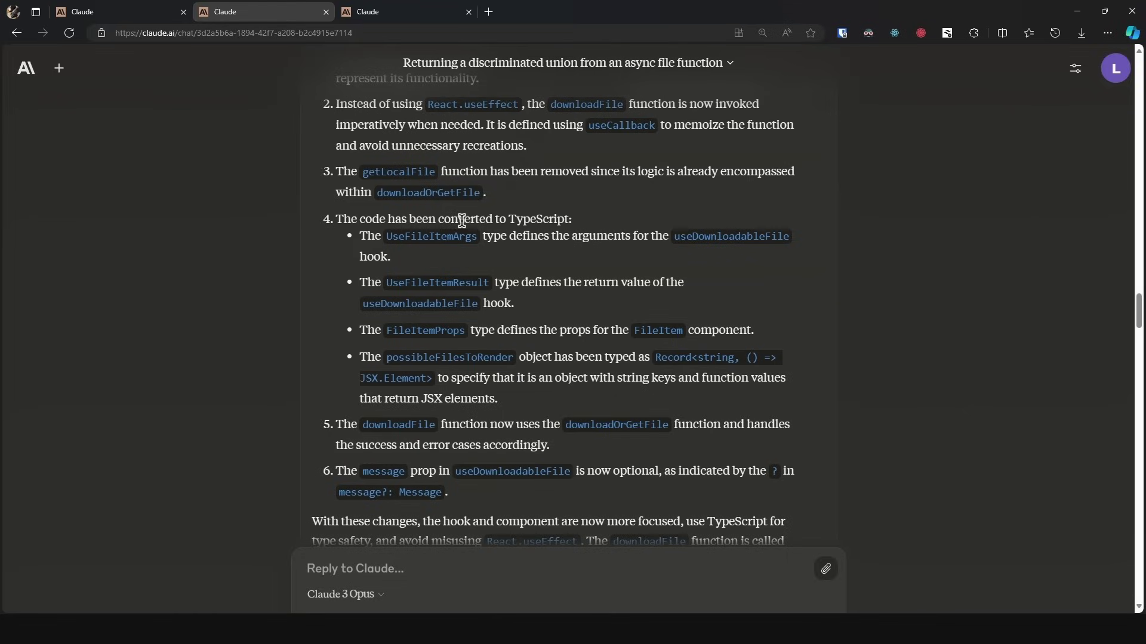
scroll(461, 221, down, 2)
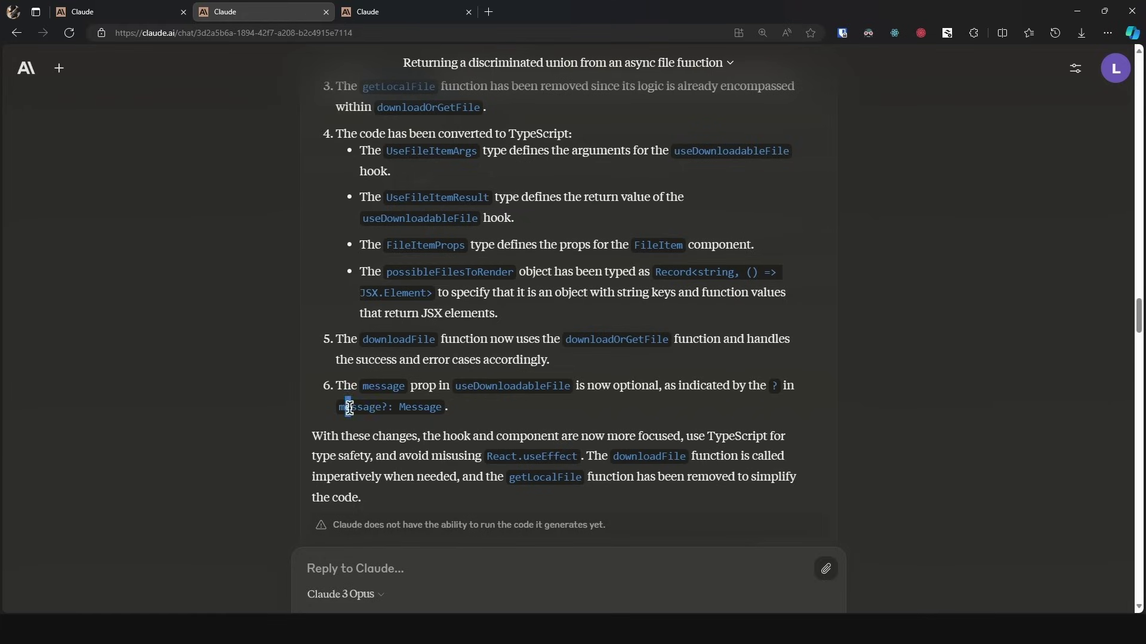
scroll(339, 341, down, 1)
scroll(338, 335, up, 8)
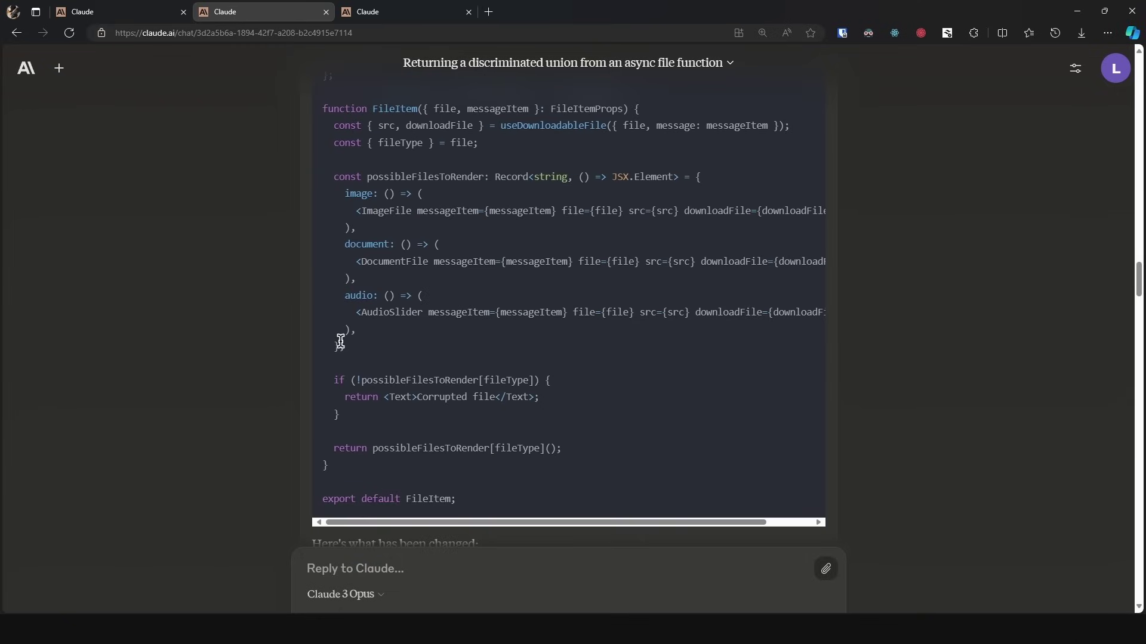
scroll(341, 342, up, 12)
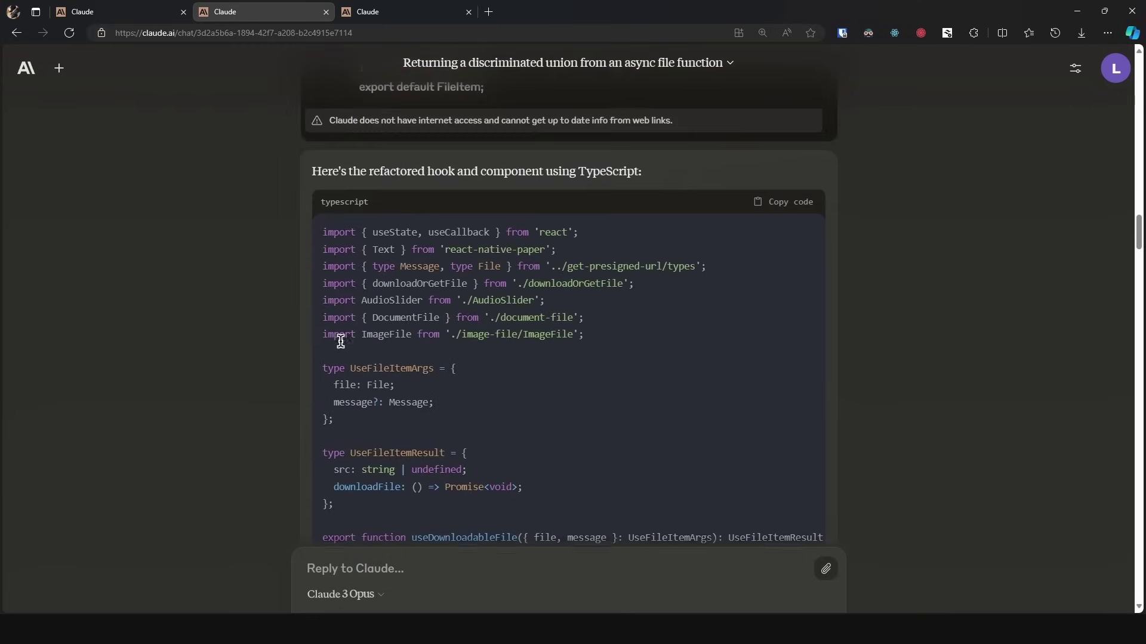
scroll(341, 342, down, 1)
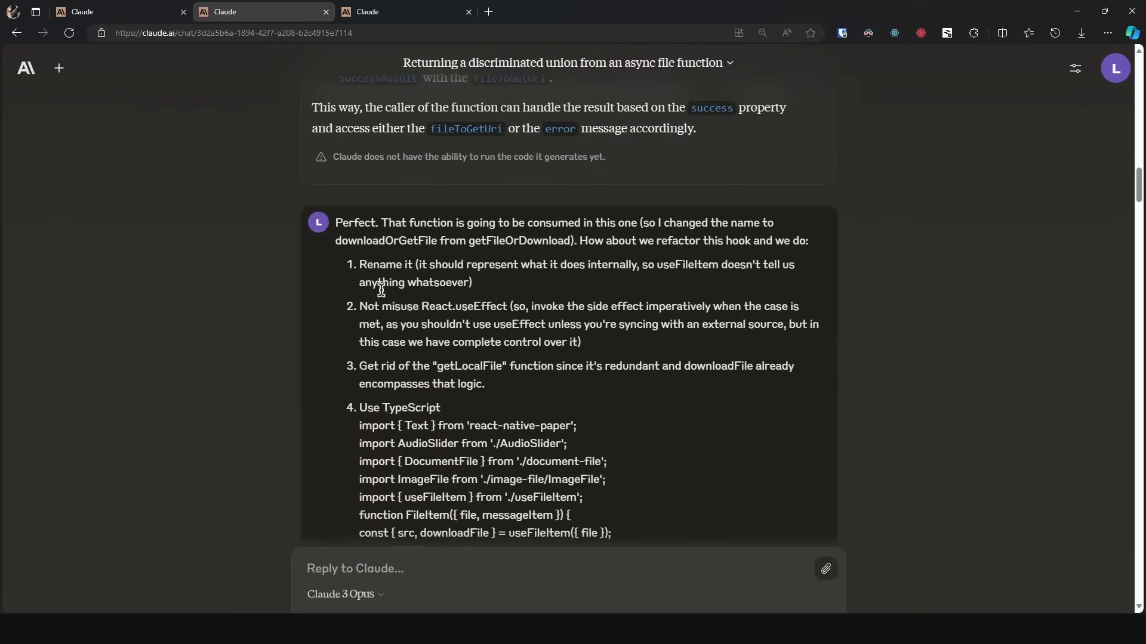
scroll(414, 331, down, 10)
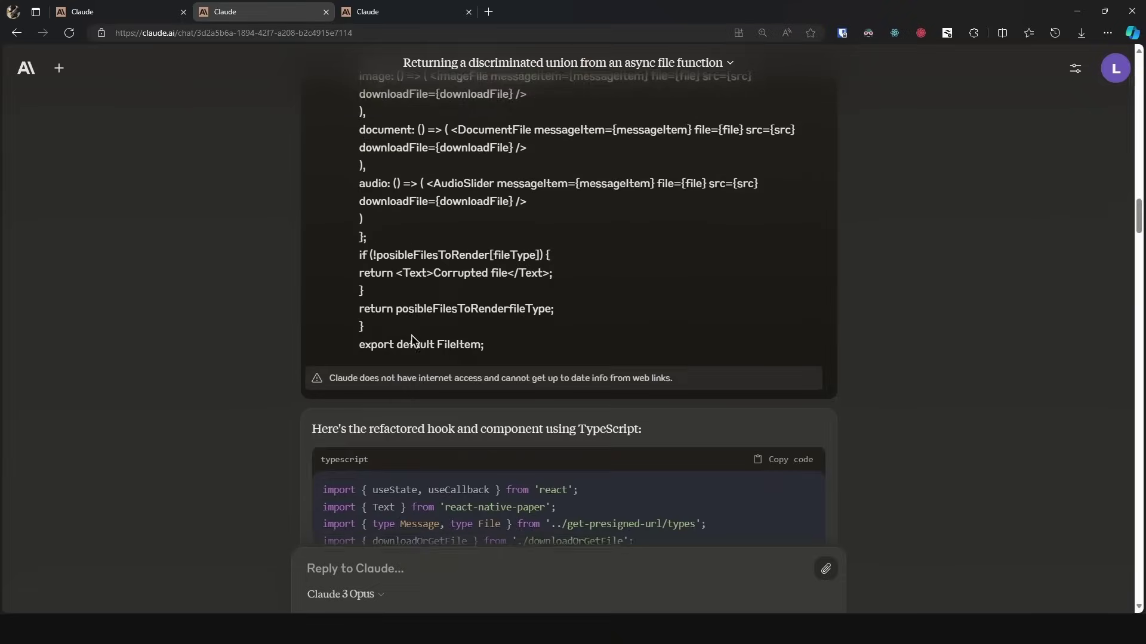
scroll(403, 323, down, 2)
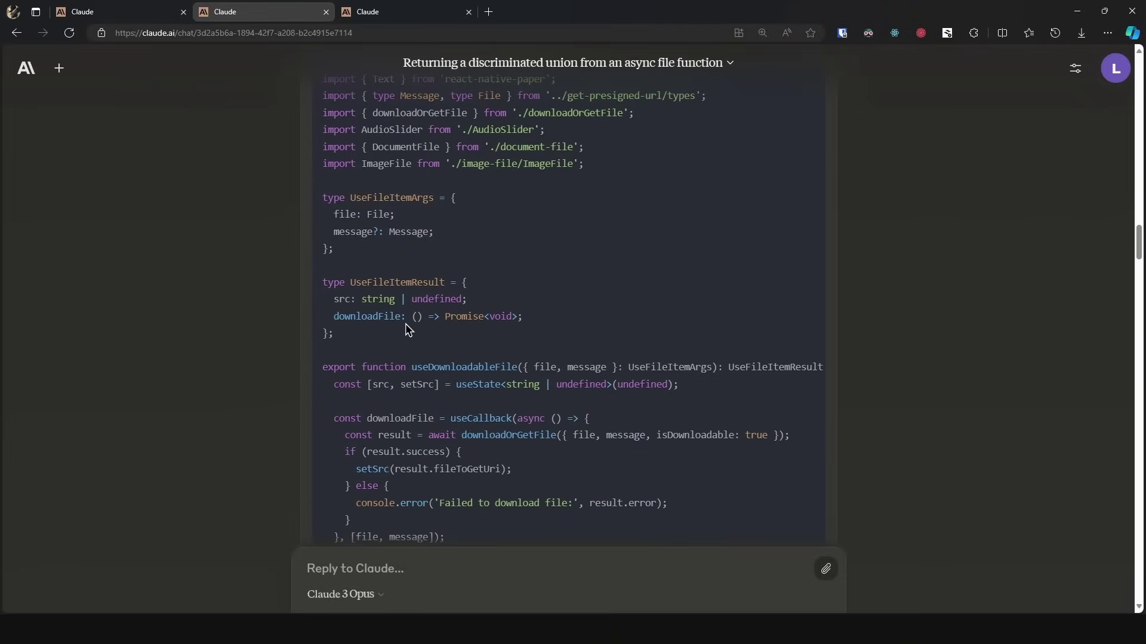
scroll(404, 334, down, 5)
scroll(441, 334, up, 18)
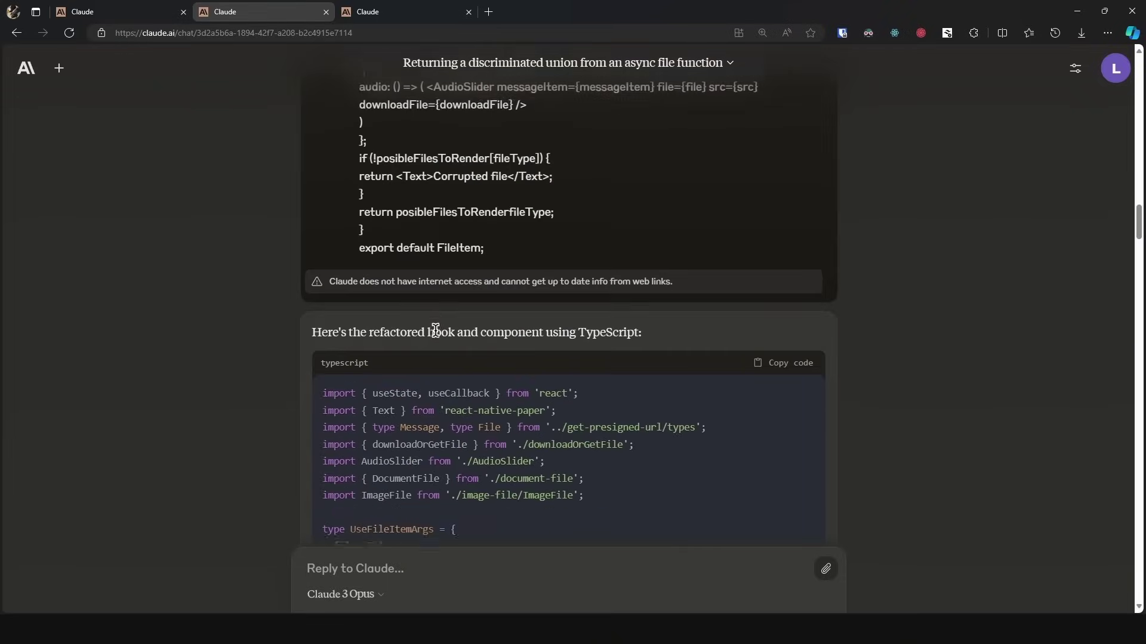
scroll(429, 404, up, 2)
drag(491, 517, 339, 176)
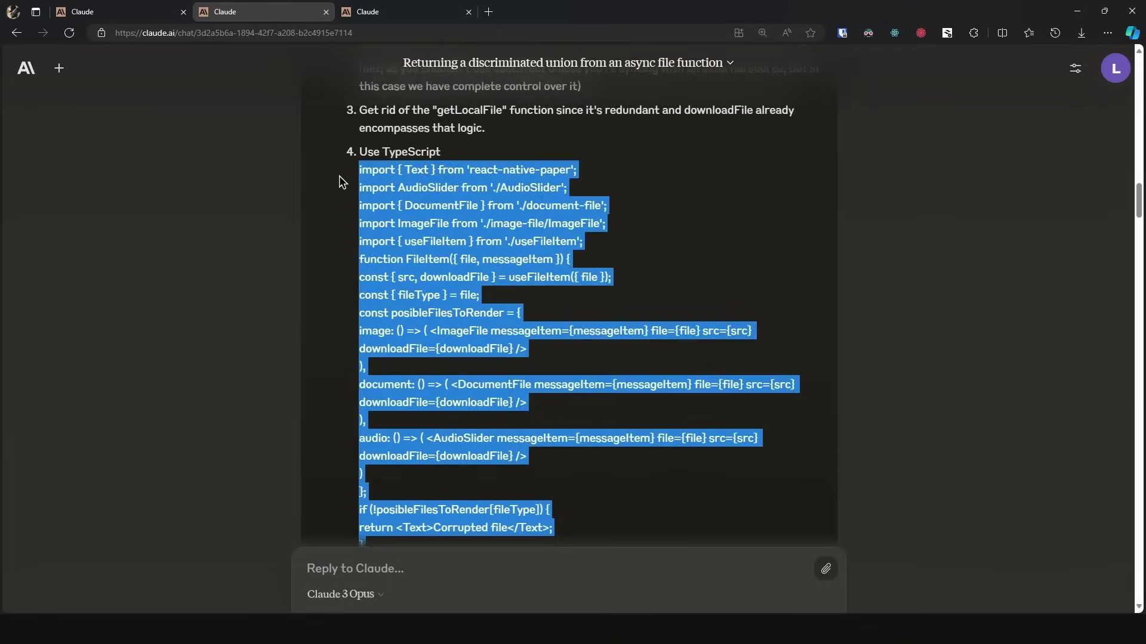
scroll(356, 266, down, 15)
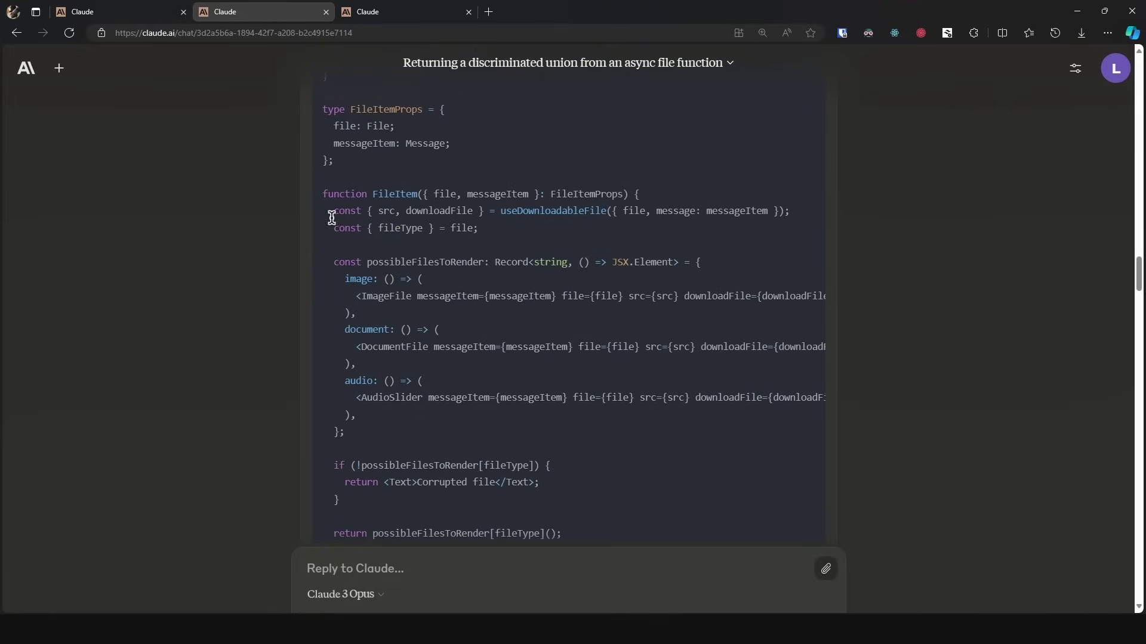
scroll(457, 170, down, 4)
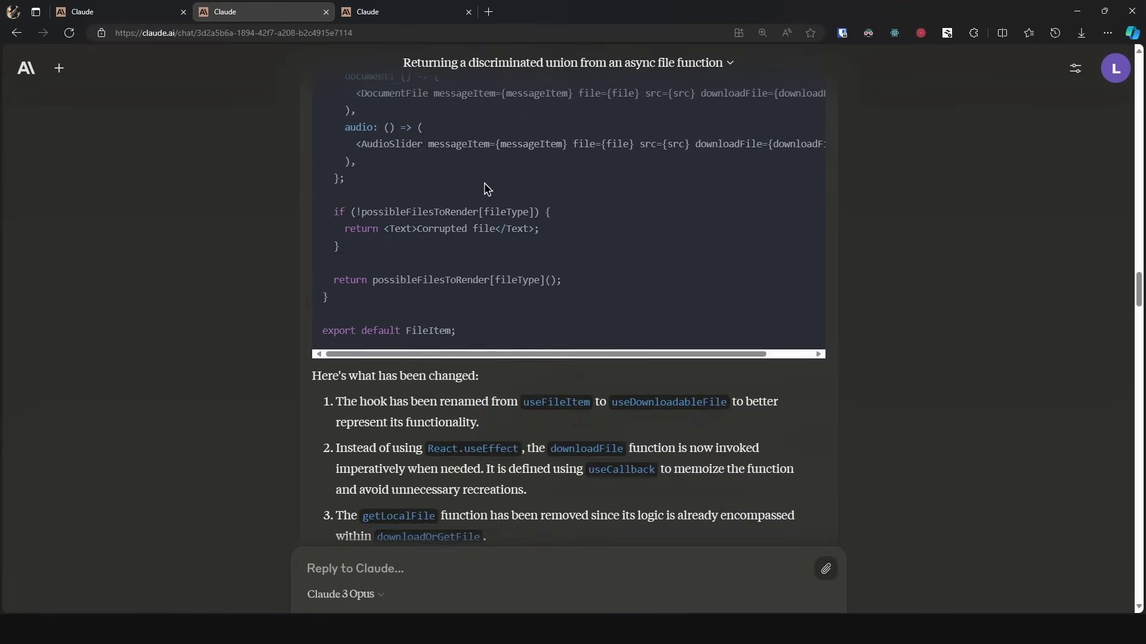
scroll(507, 209, up, 4)
scroll(537, 245, down, 15)
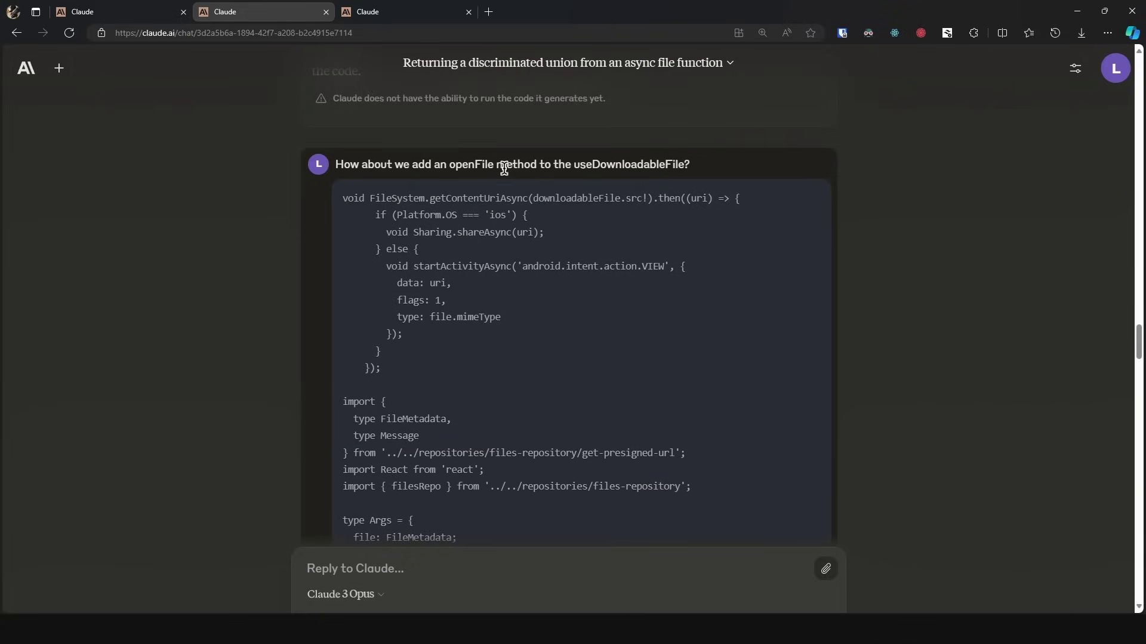
scroll(484, 196, down, 1)
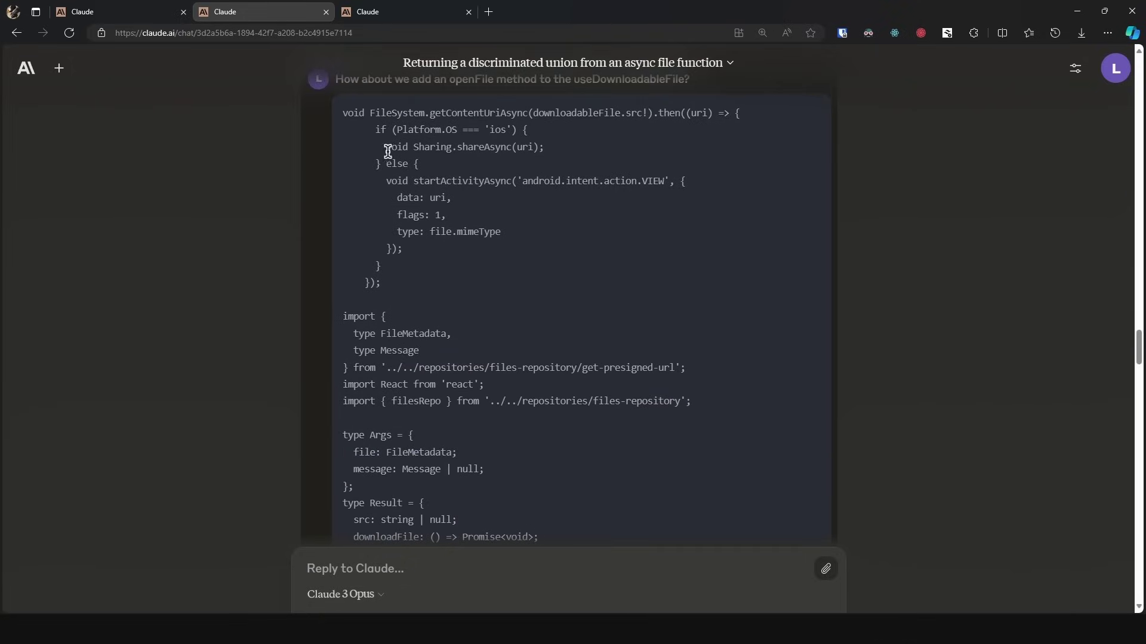
drag(345, 113, 417, 359)
scroll(401, 199, down, 2)
scroll(419, 349, up, 3)
scroll(417, 359, down, 1)
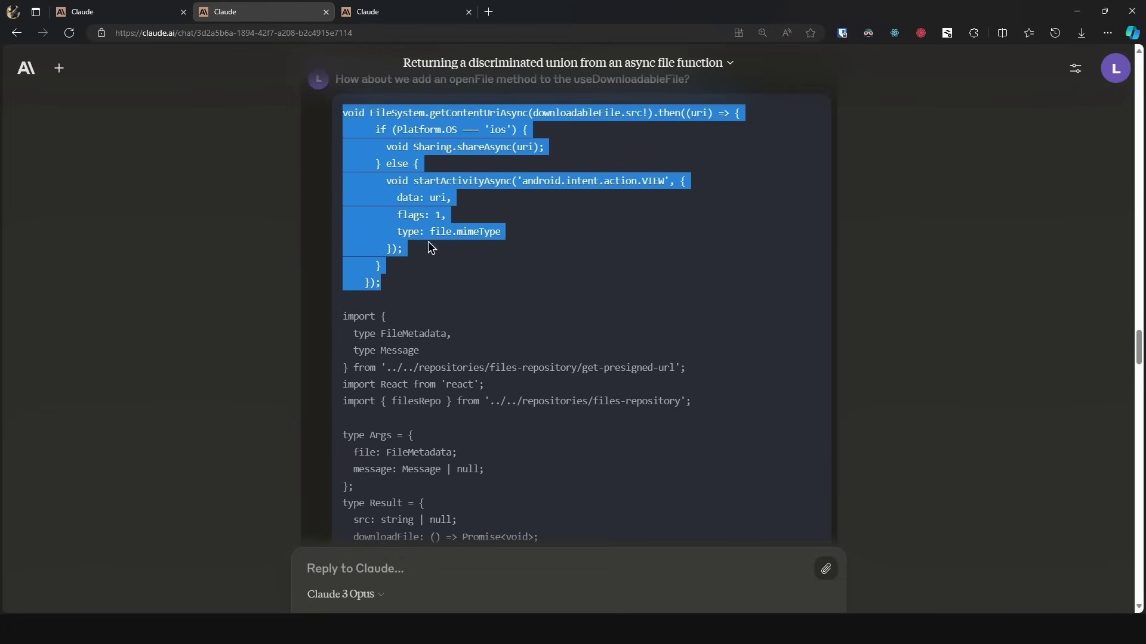
scroll(428, 241, down, 1)
scroll(467, 228, down, 1)
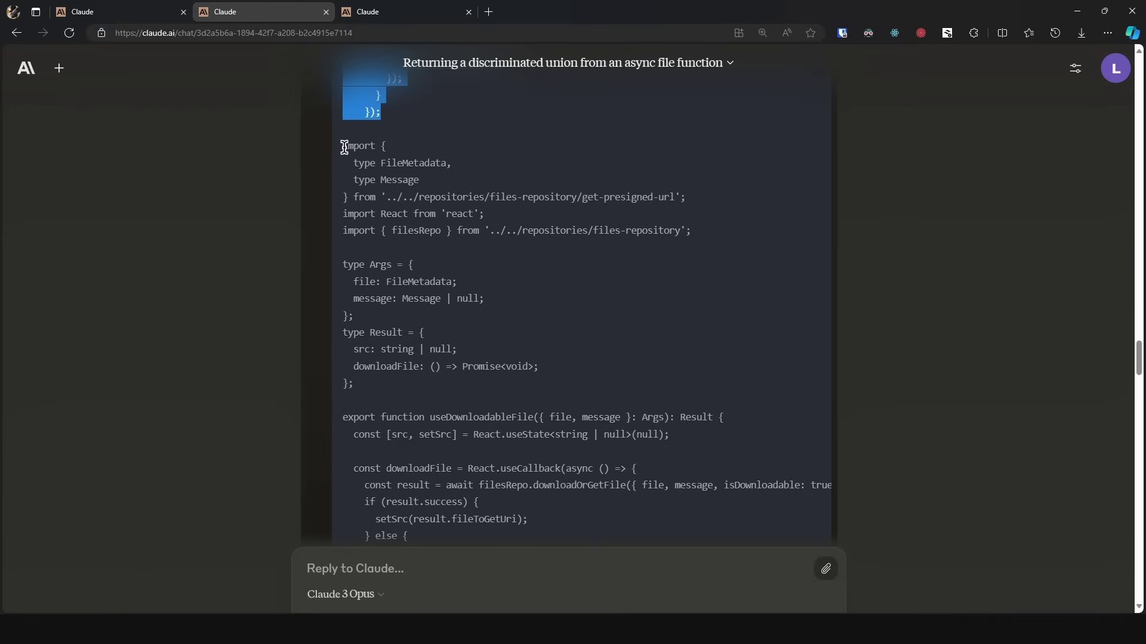
drag(345, 146, 411, 473)
scroll(382, 216, down, 1)
scroll(386, 246, down, 1)
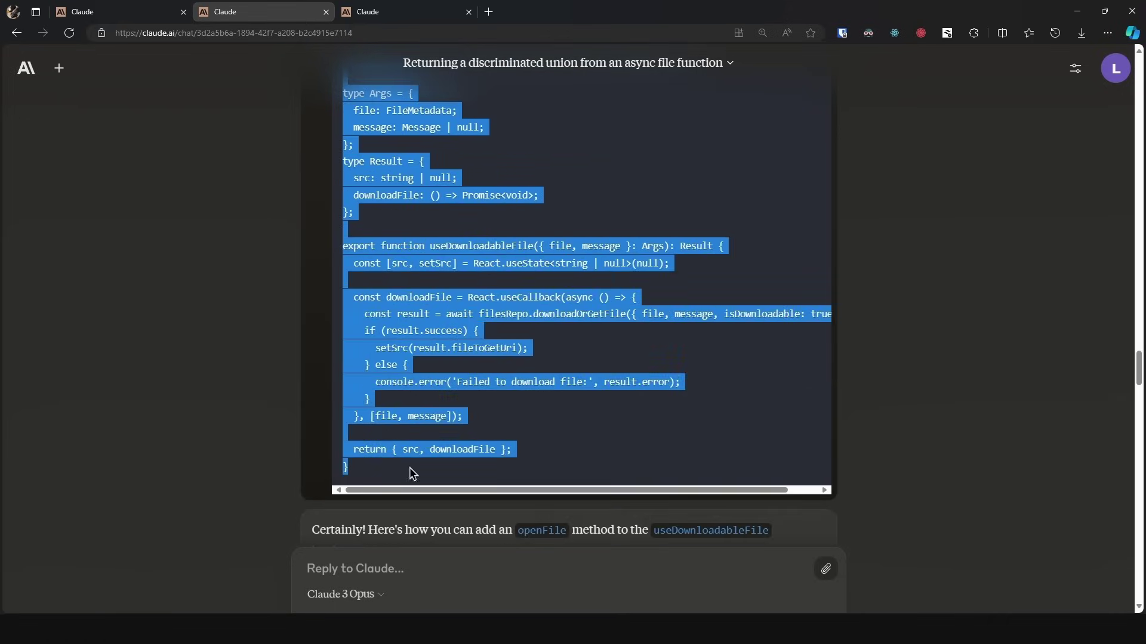
click(504, 272)
double_click(472, 246)
scroll(483, 262, down, 2)
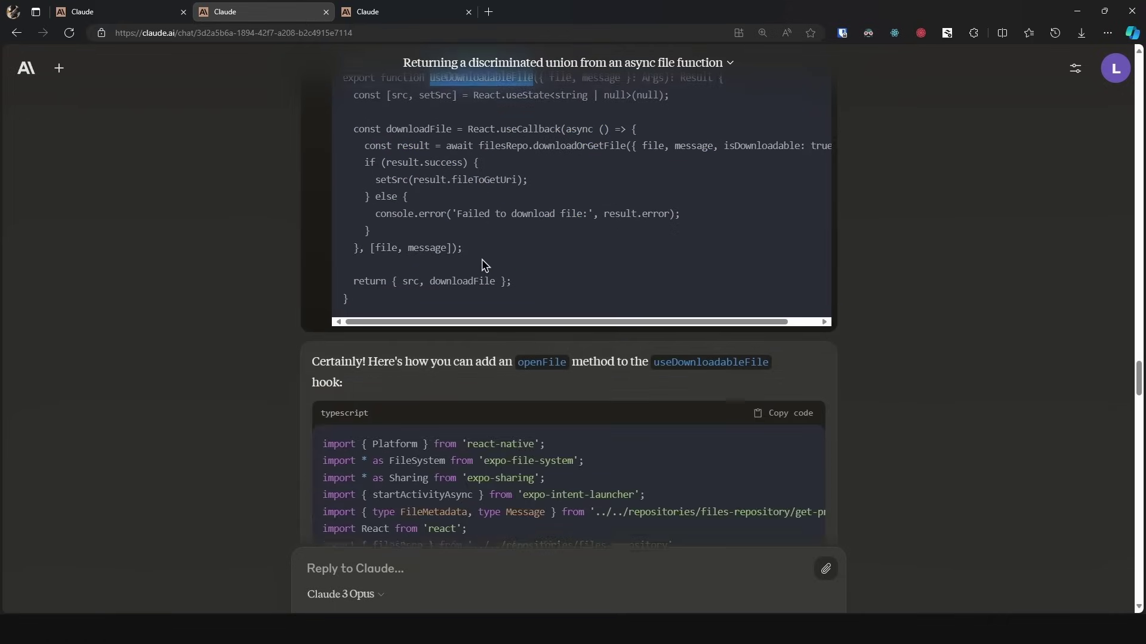
scroll(480, 263, down, 7)
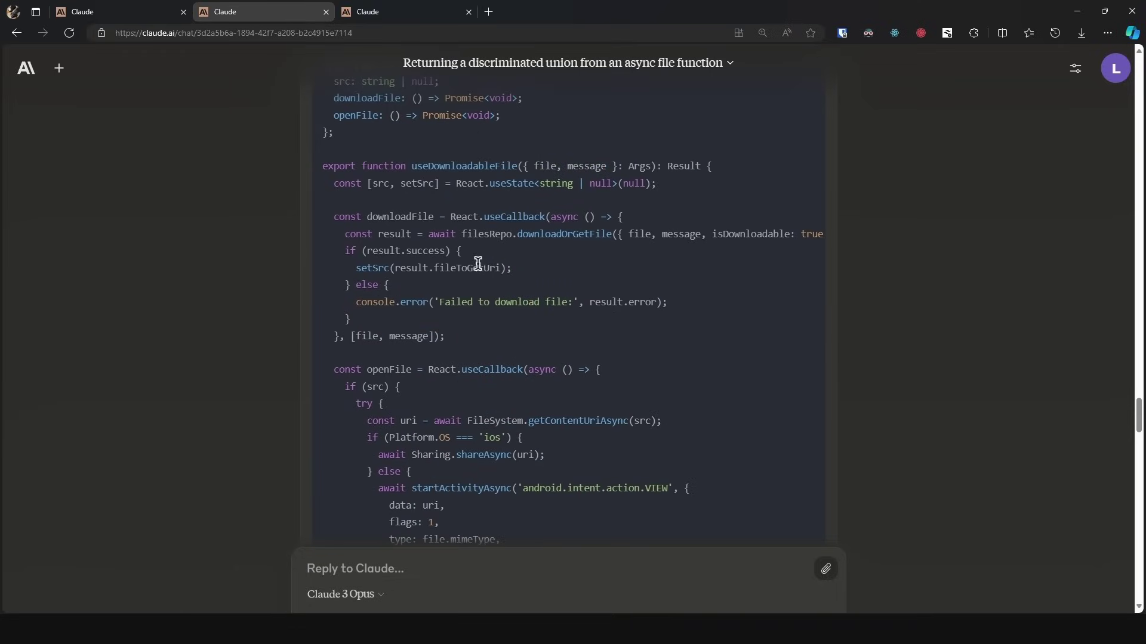
drag(332, 216, 470, 345)
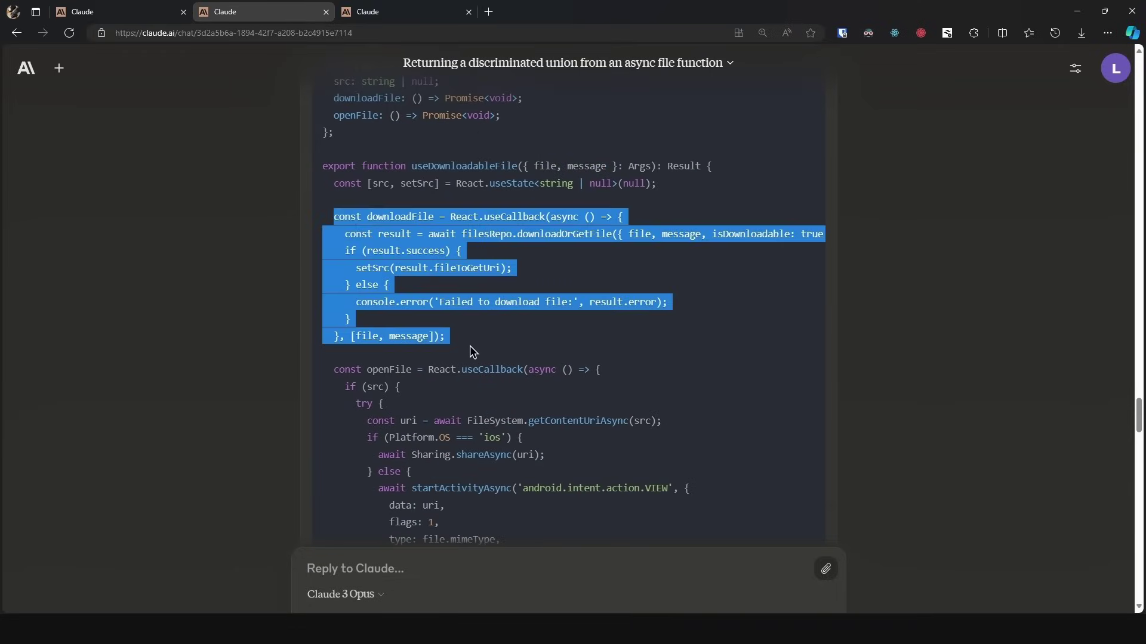
click(524, 219)
double_click(466, 218)
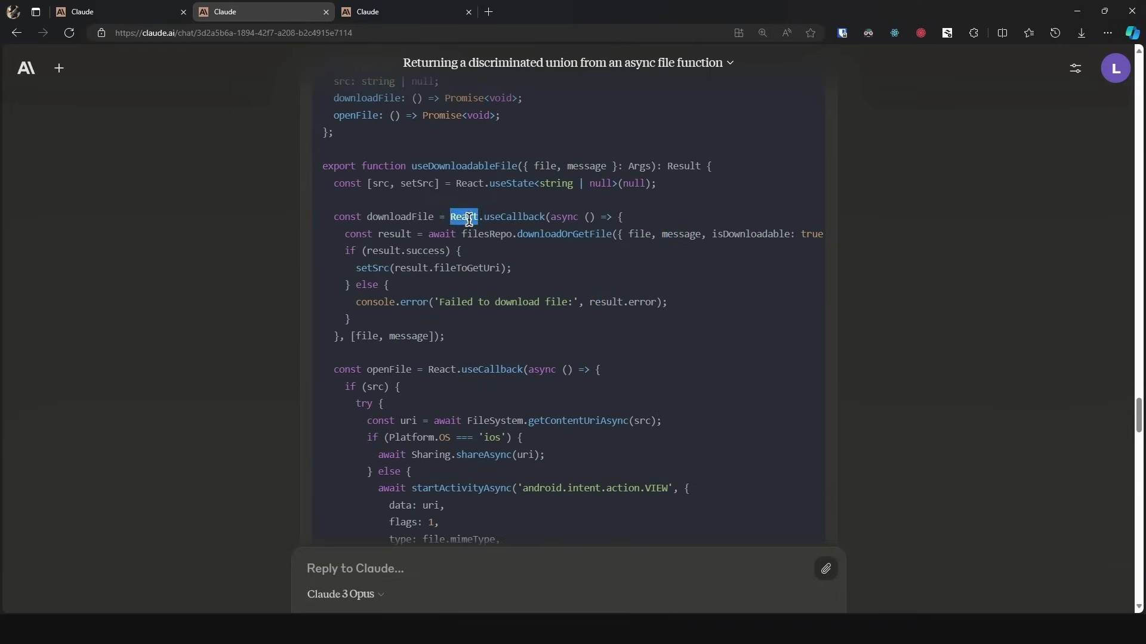
scroll(484, 352, up, 3)
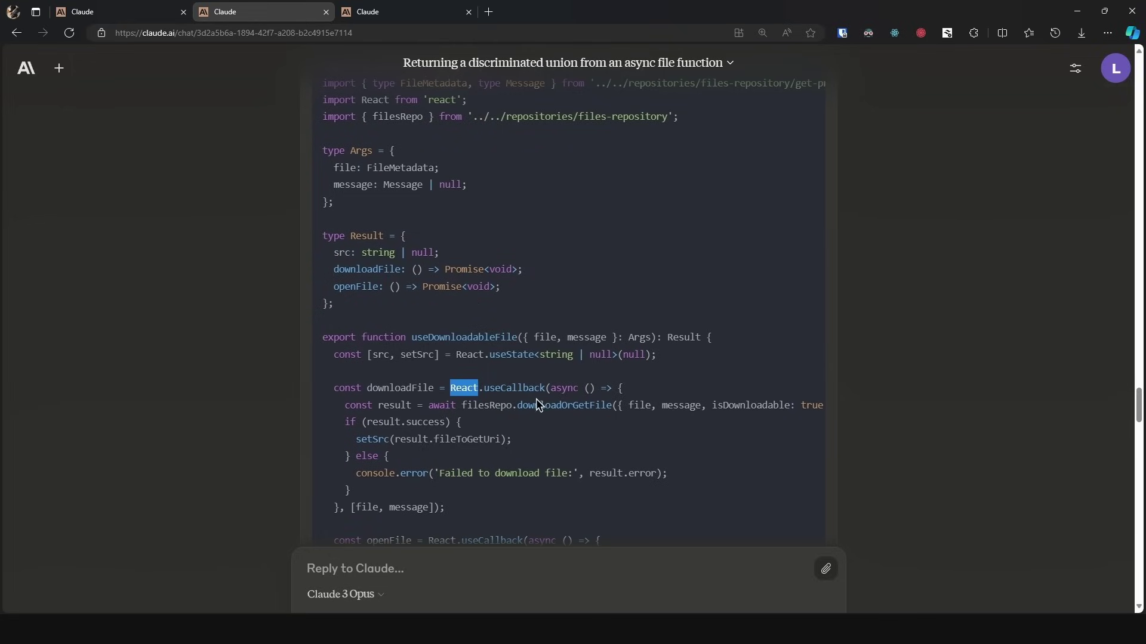
scroll(514, 385, up, 20)
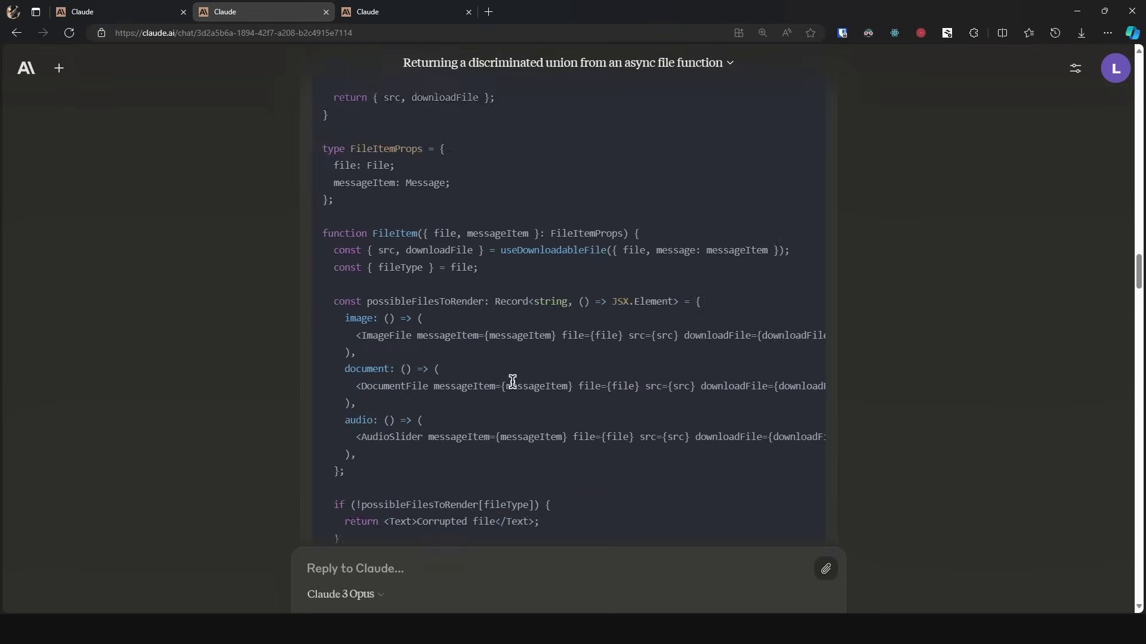
scroll(512, 381, up, 1)
scroll(513, 382, up, 4)
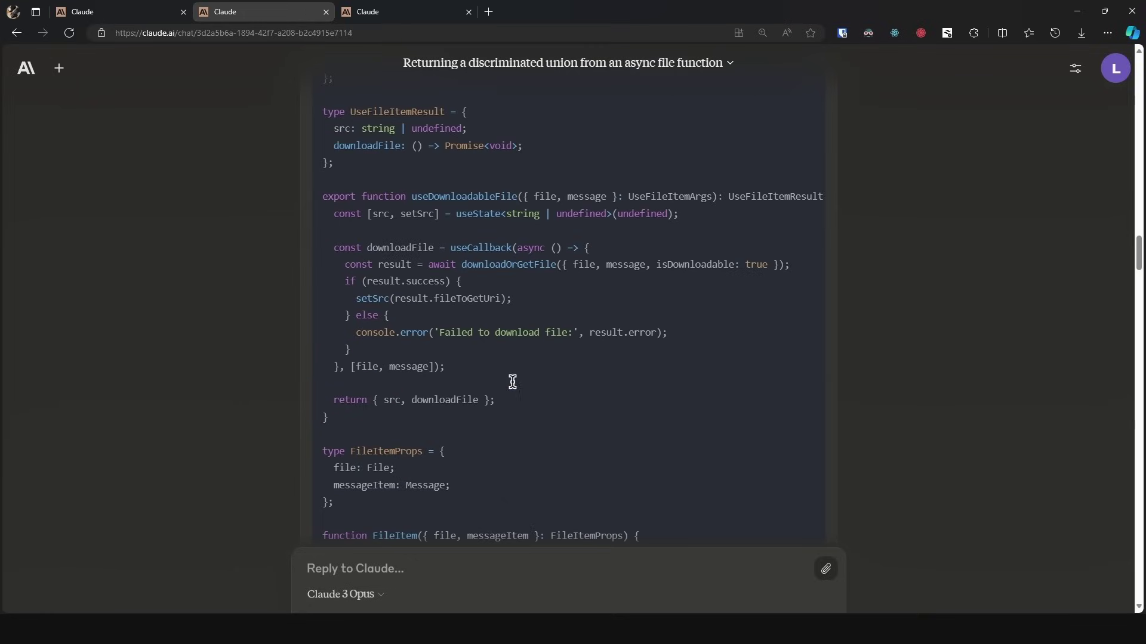
double_click(478, 213)
scroll(486, 251, up, 9)
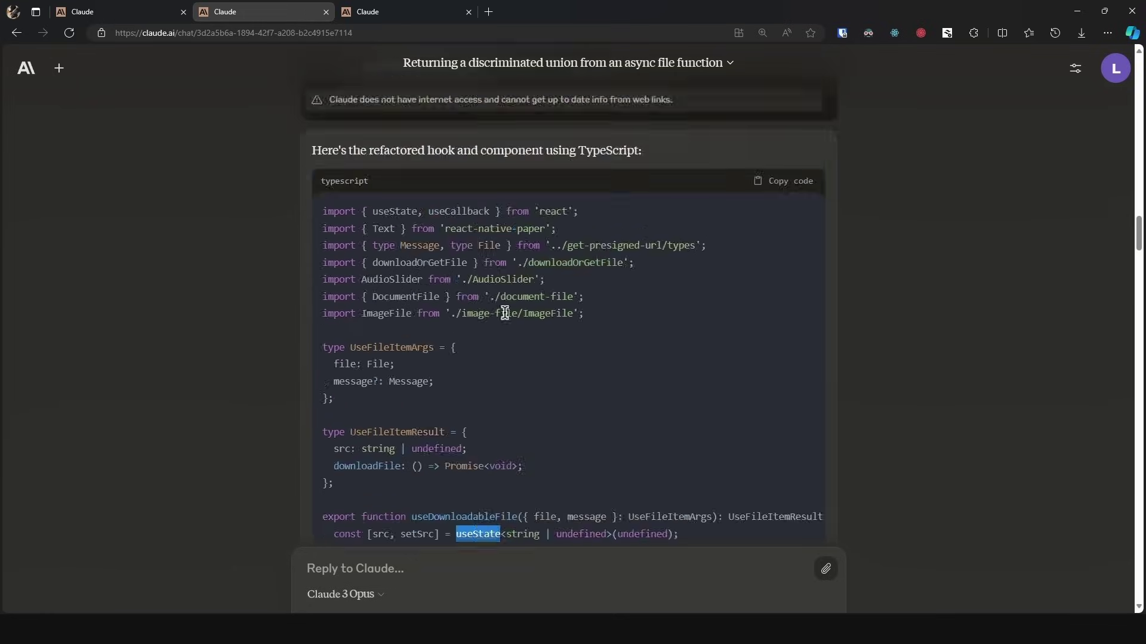
scroll(495, 297, down, 8)
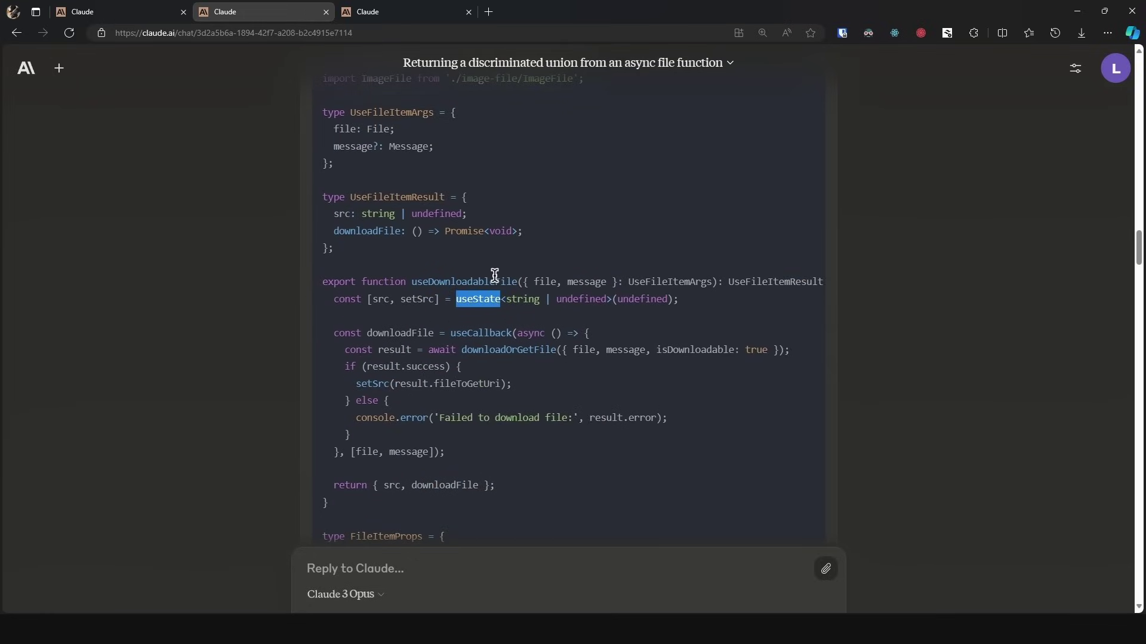
scroll(524, 327, down, 20)
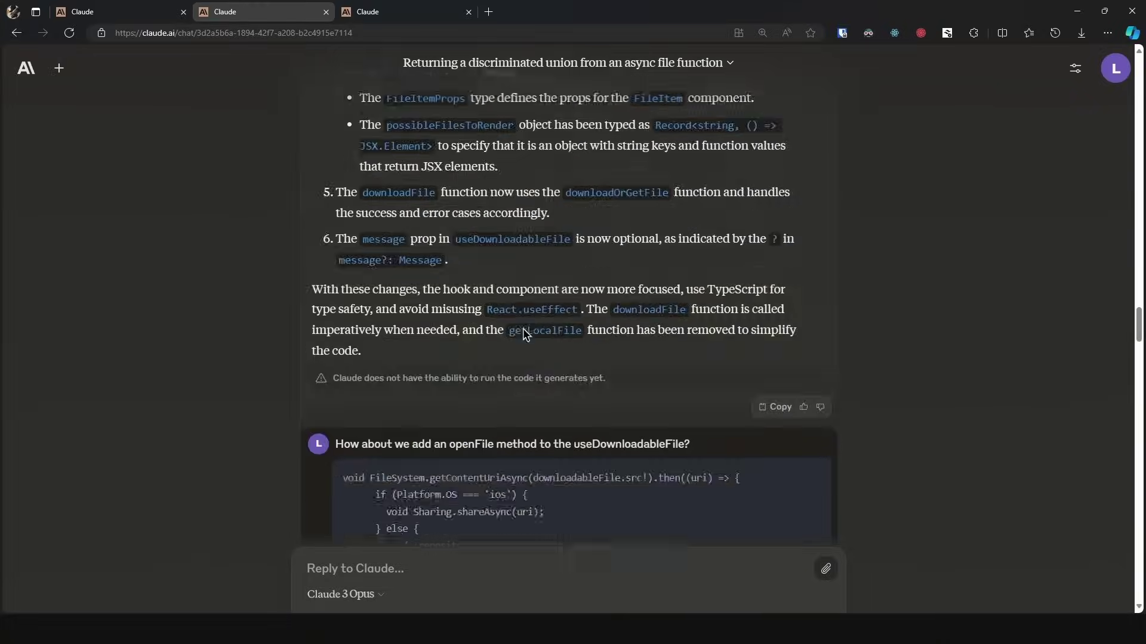
scroll(517, 324, down, 4)
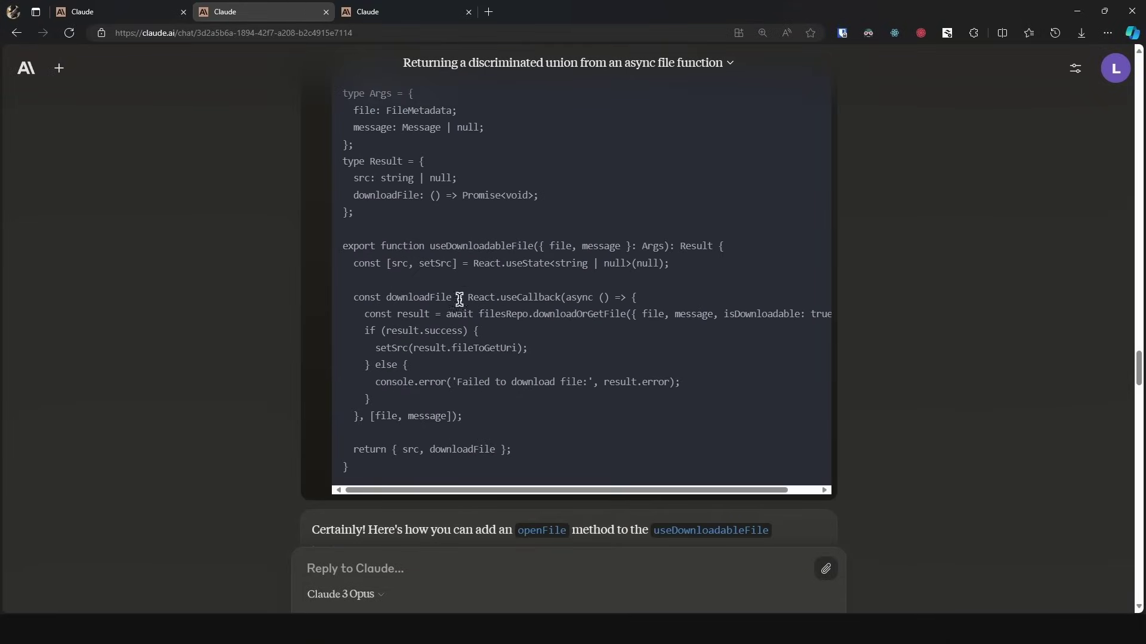
double_click(480, 299)
scroll(480, 303, down, 15)
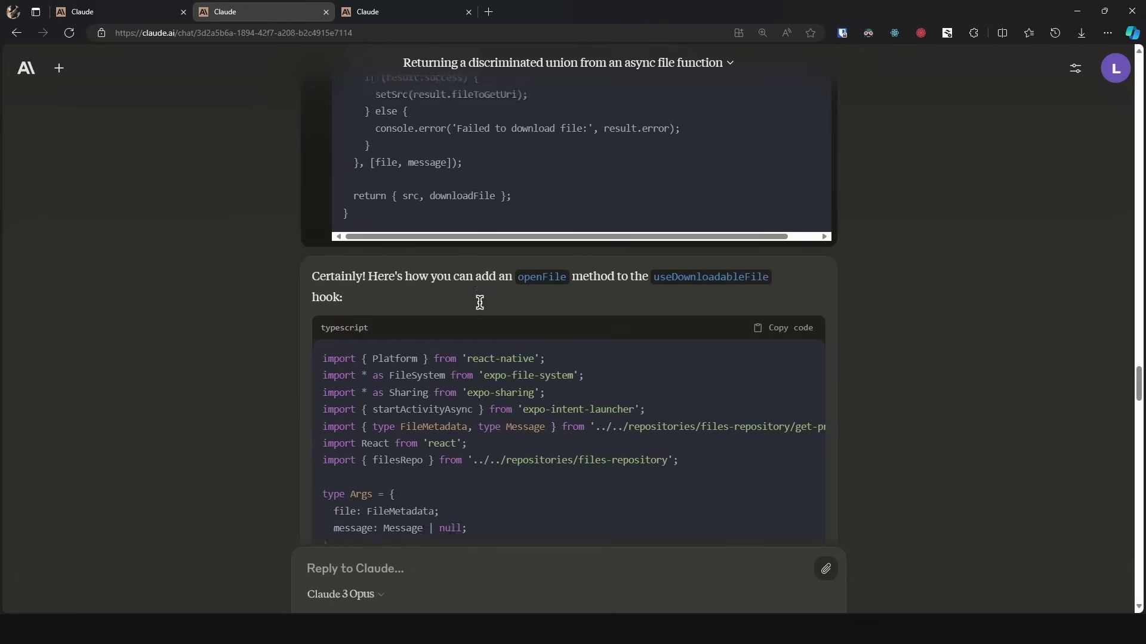
double_click(465, 215)
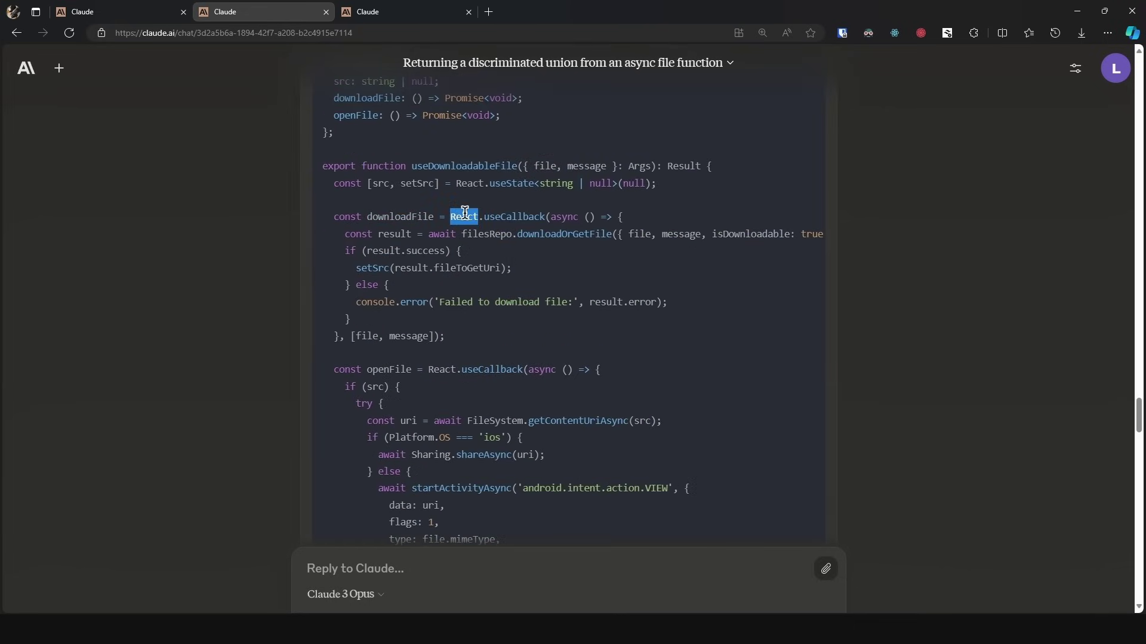
scroll(430, 349, down, 1)
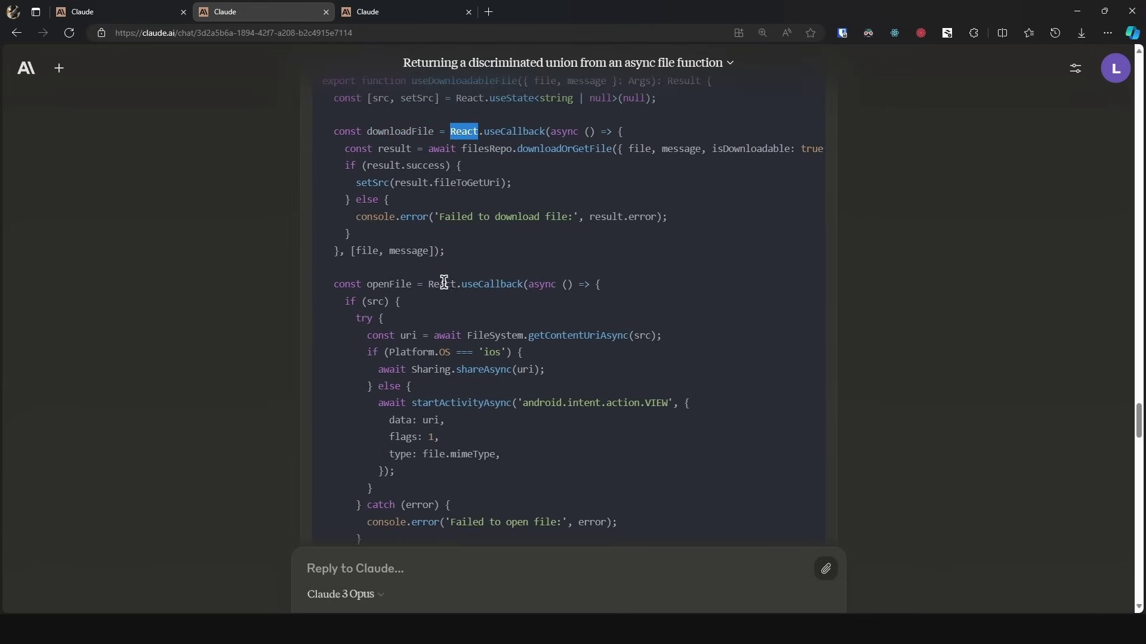
double_click(442, 281)
scroll(442, 281, down, 10)
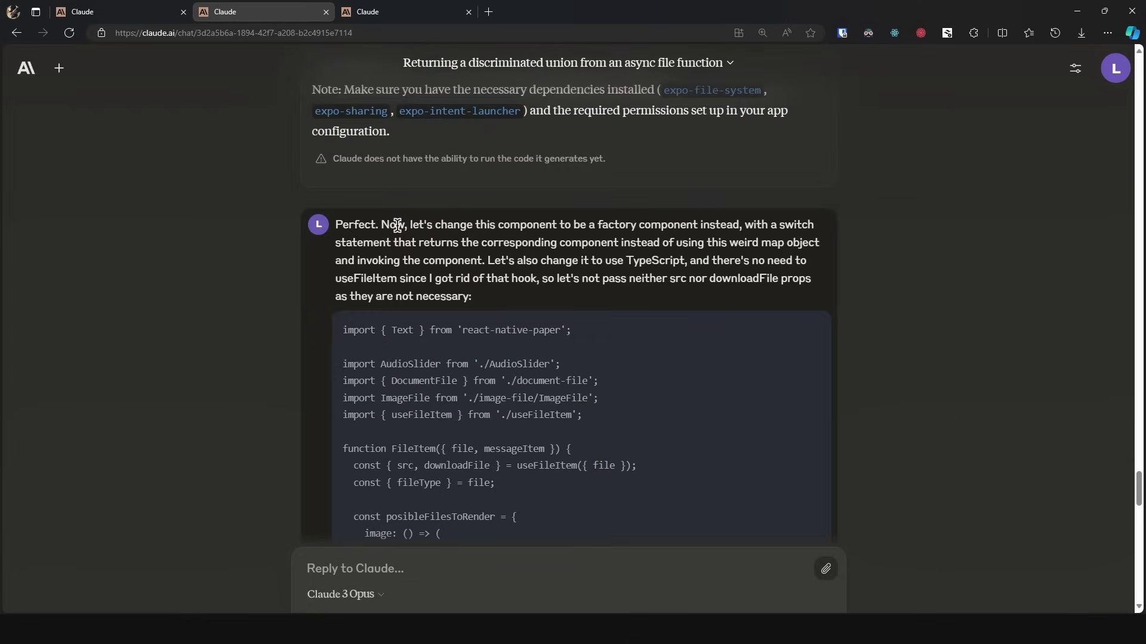
scroll(488, 303, down, 3)
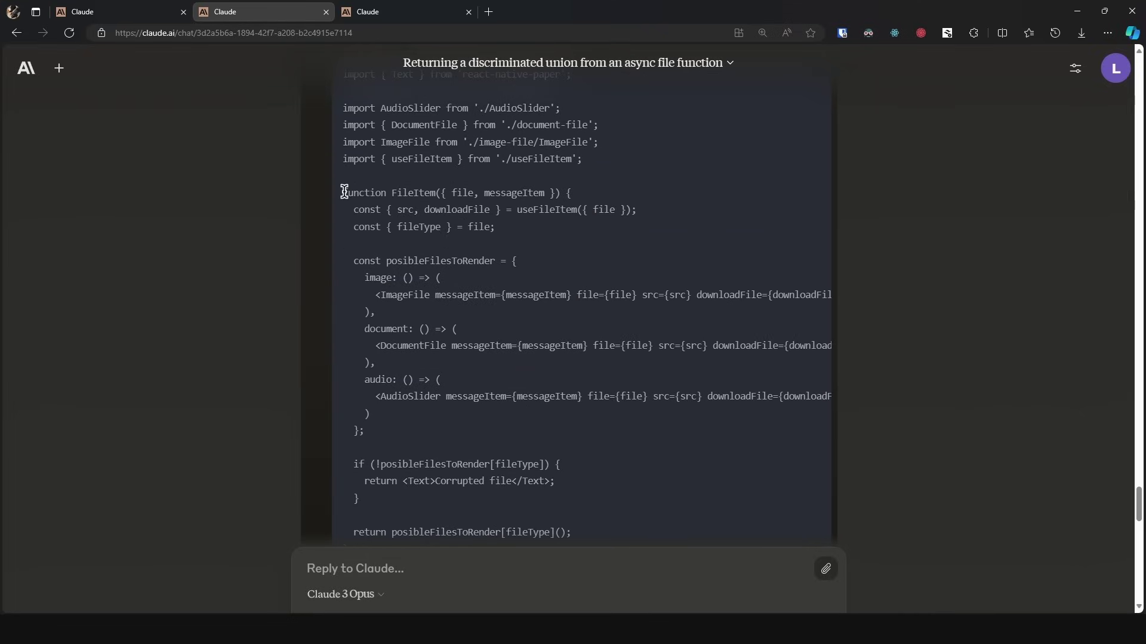
scroll(440, 337, down, 3)
drag(341, 191, 389, 462)
scroll(389, 462, up, 7)
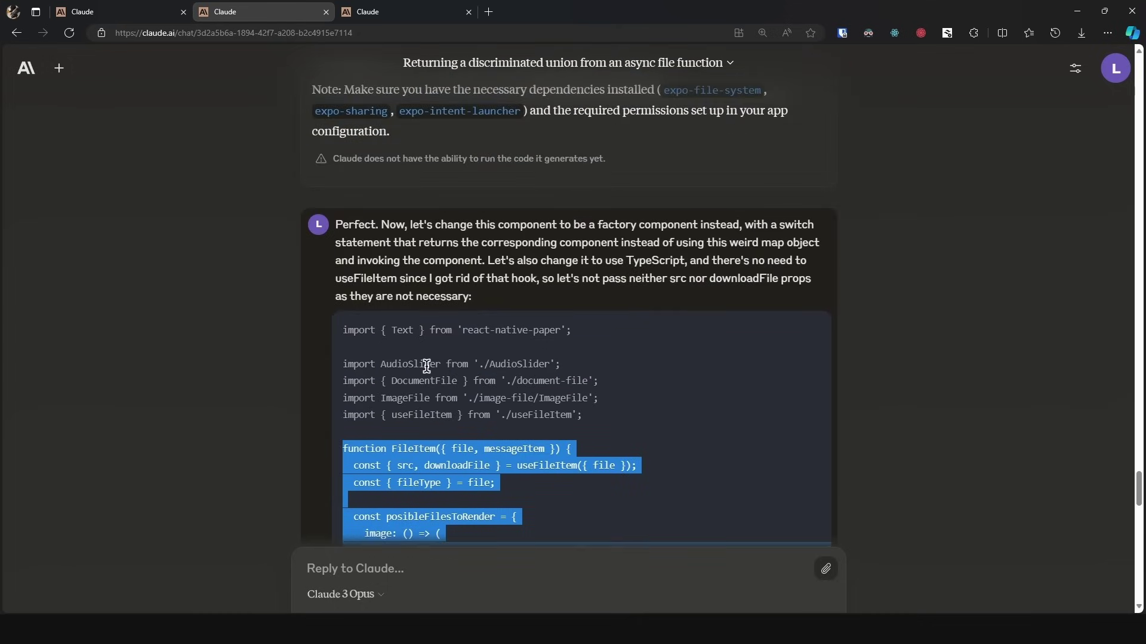
scroll(583, 263, down, 15)
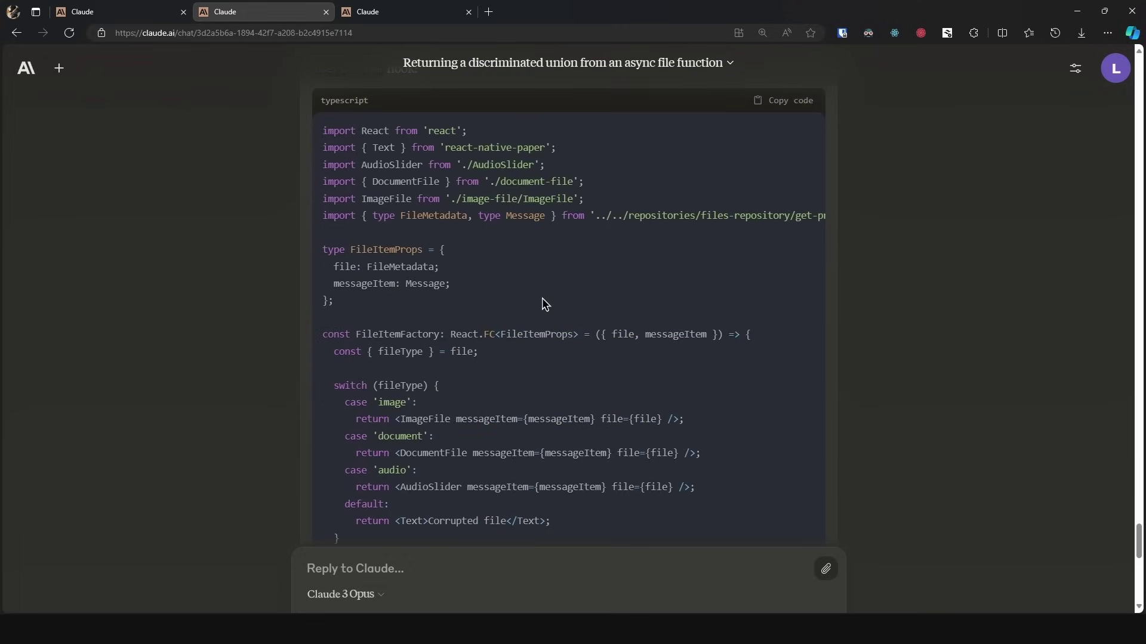
scroll(542, 298, down, 2)
double_click(354, 300)
double_click(407, 298)
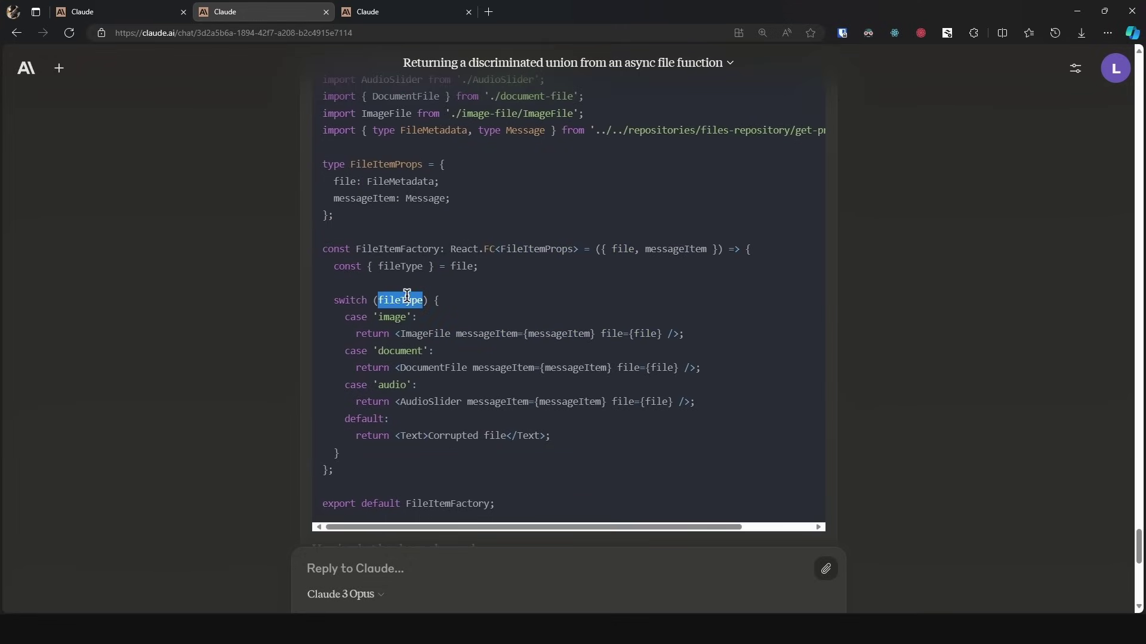
scroll(406, 297, up, 12)
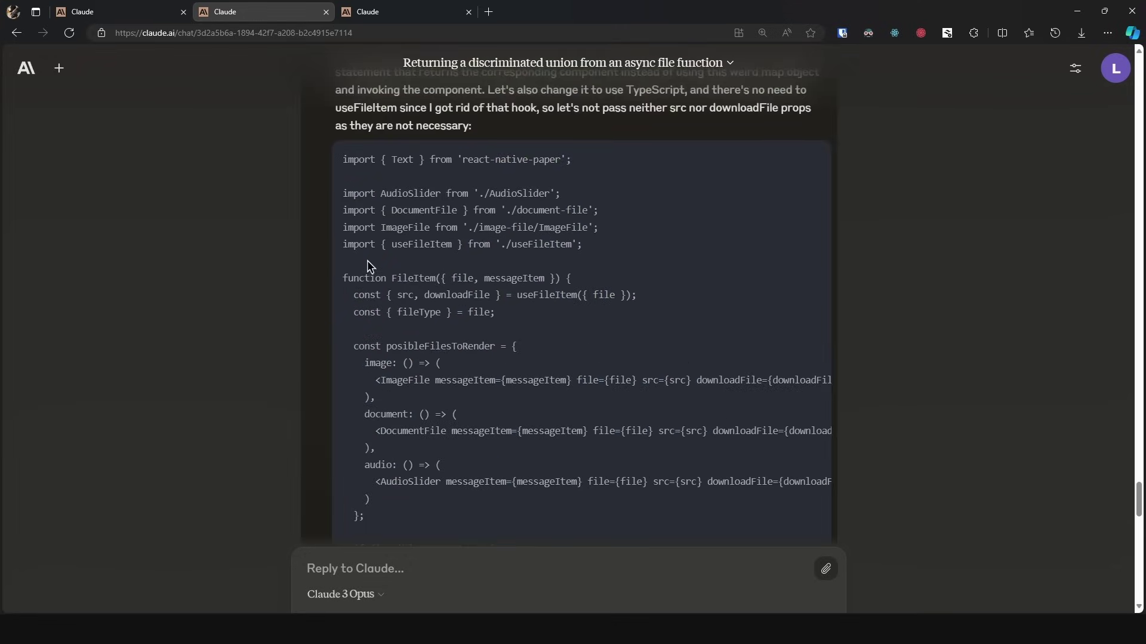
scroll(501, 396, down, 4)
drag(495, 508, 344, 275)
scroll(363, 288, down, 10)
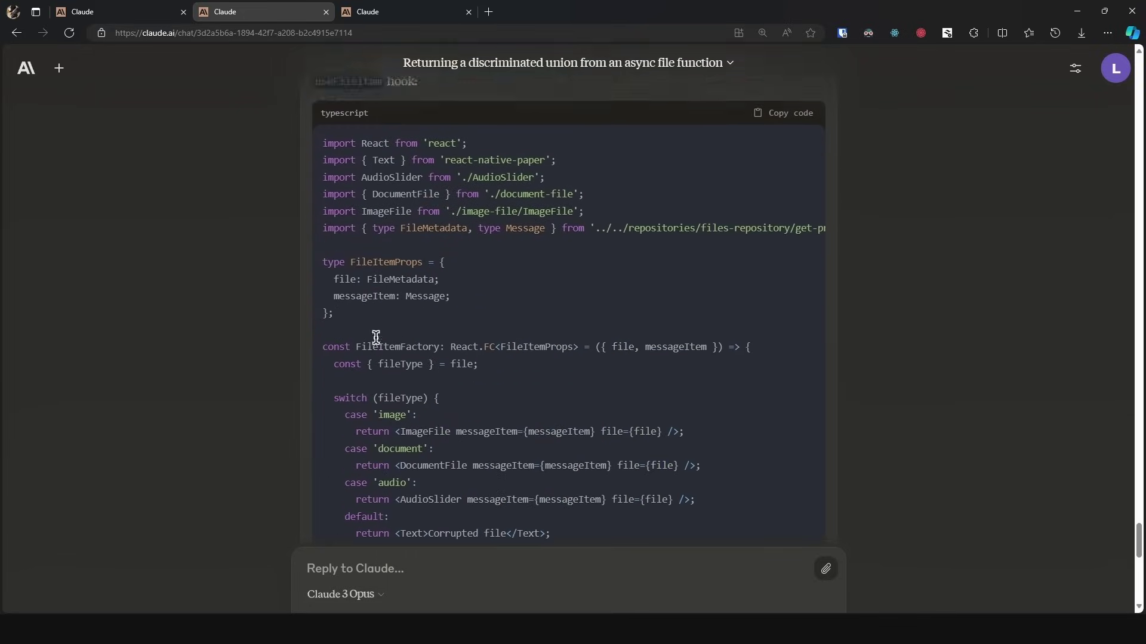
double_click(376, 248)
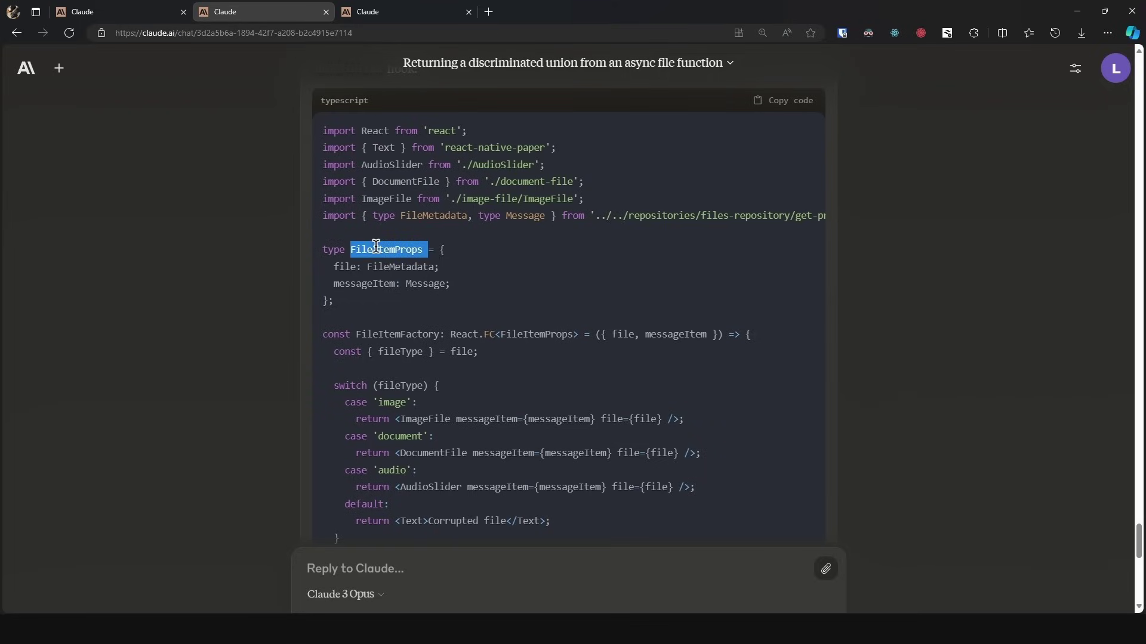
click(346, 264)
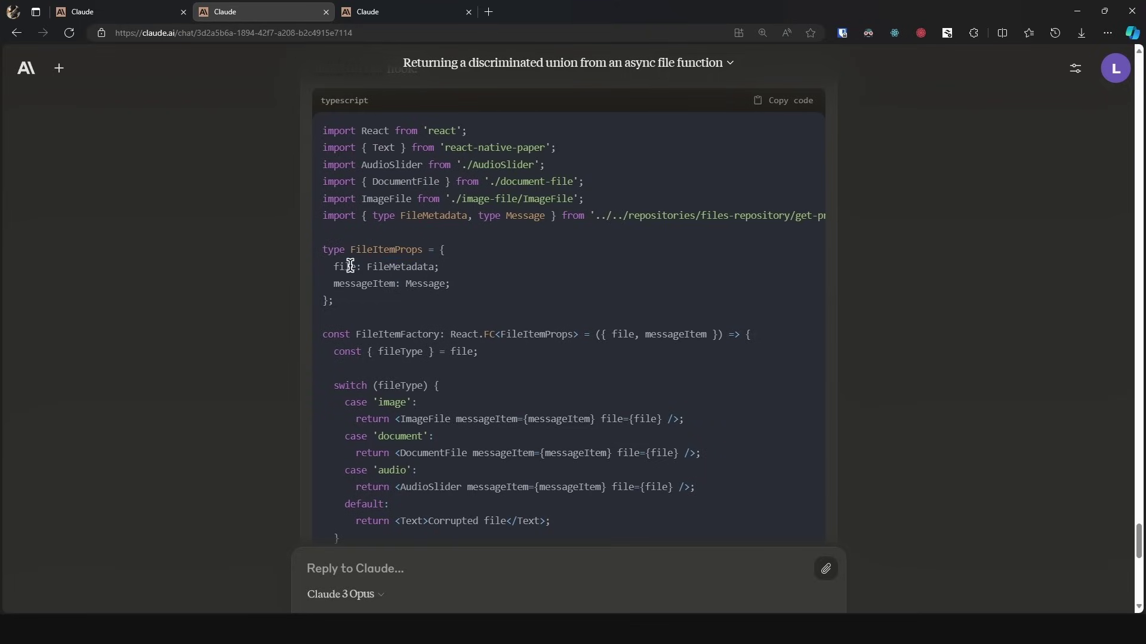
double_click(394, 266)
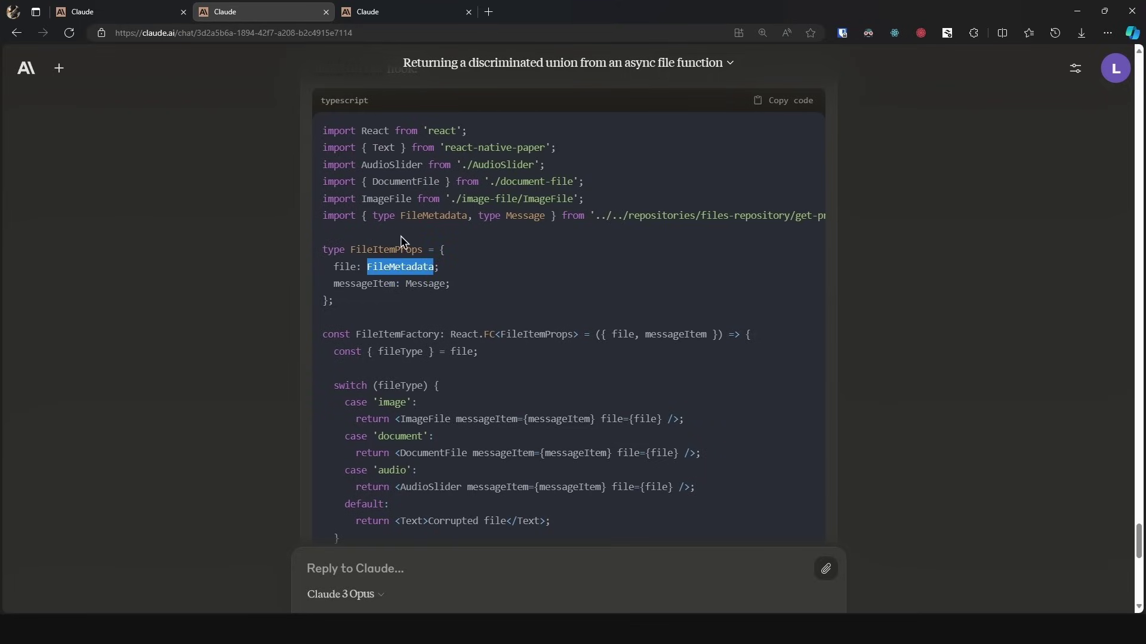
drag(359, 216, 814, 217)
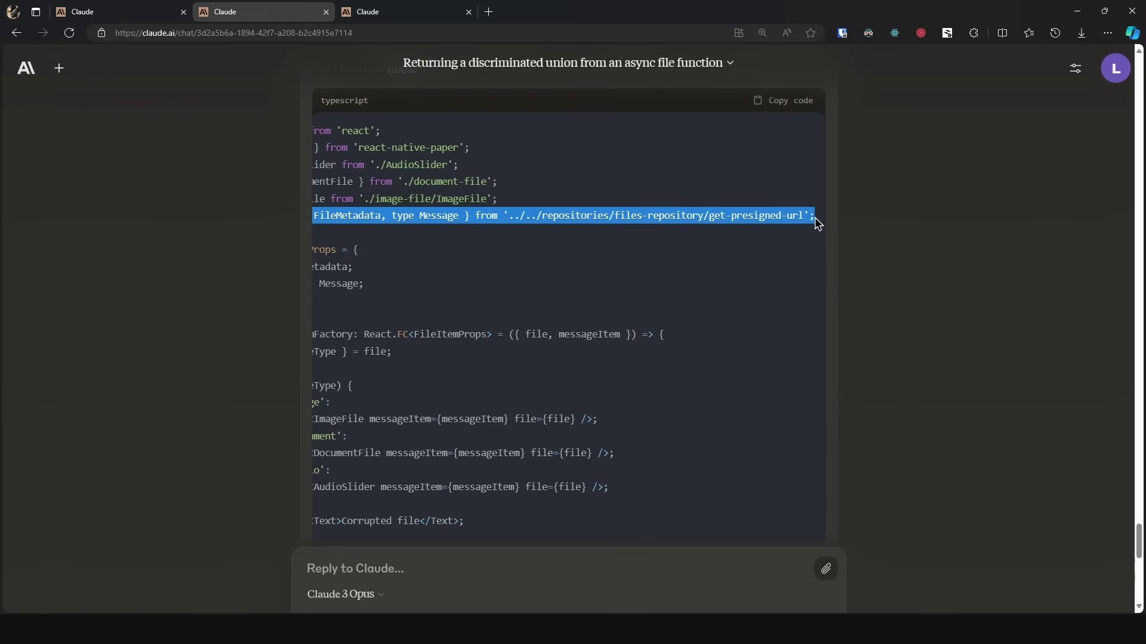
drag(447, 285, 333, 284)
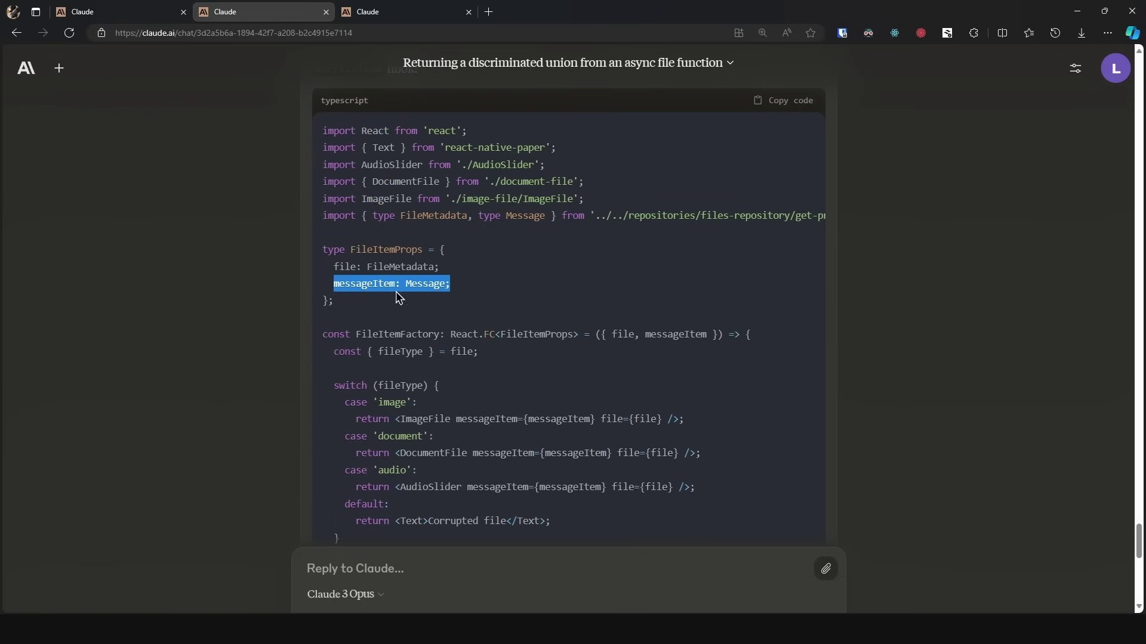
scroll(449, 253, up, 5)
scroll(449, 253, up, 15)
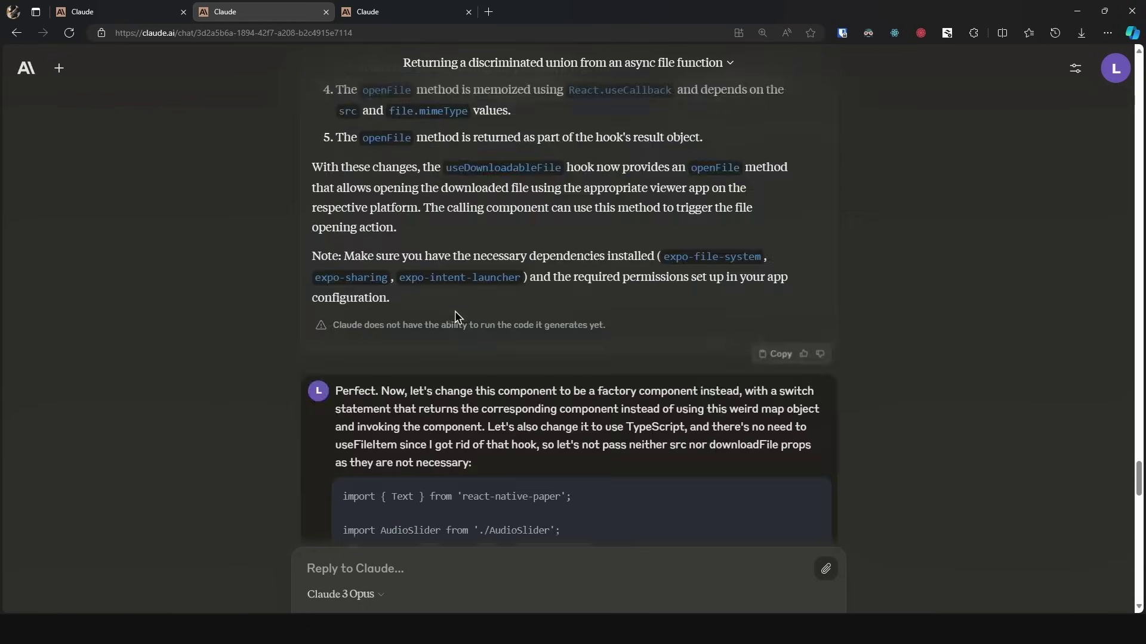
scroll(467, 349, up, 4)
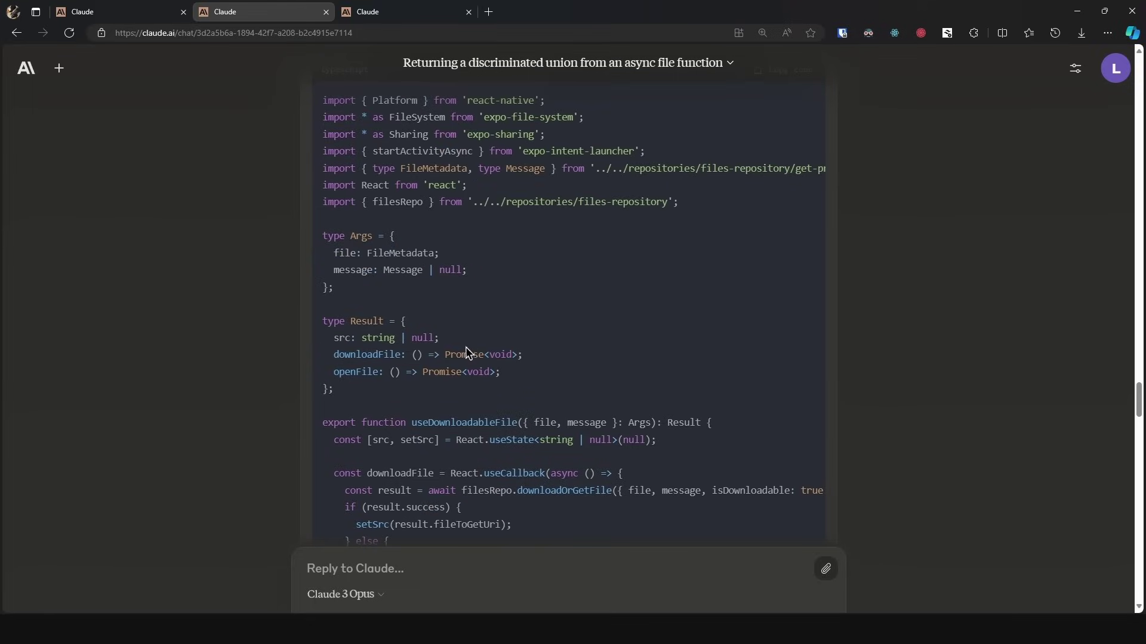
double_click(399, 252)
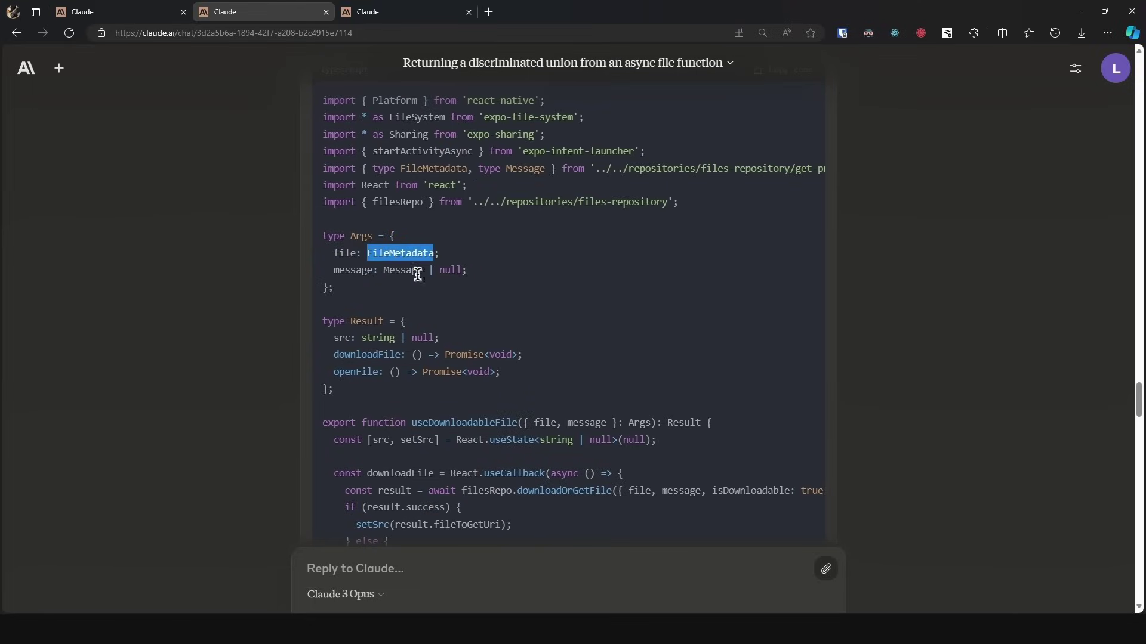
scroll(399, 252, down, 15)
scroll(413, 213, down, 5)
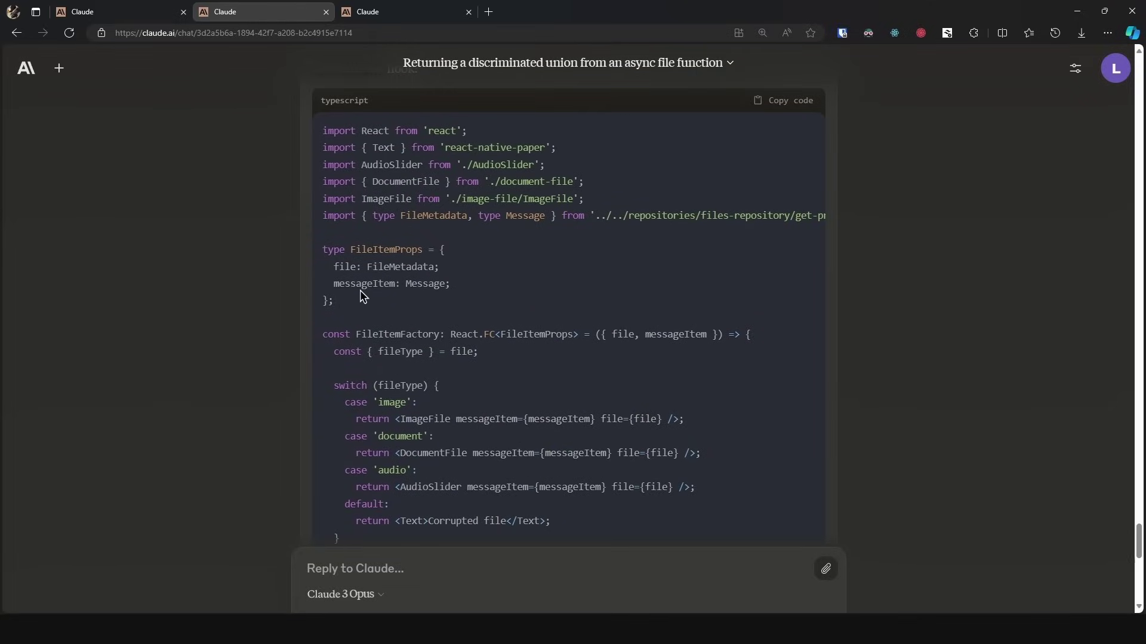
drag(360, 296, 316, 252)
scroll(369, 282, down, 2)
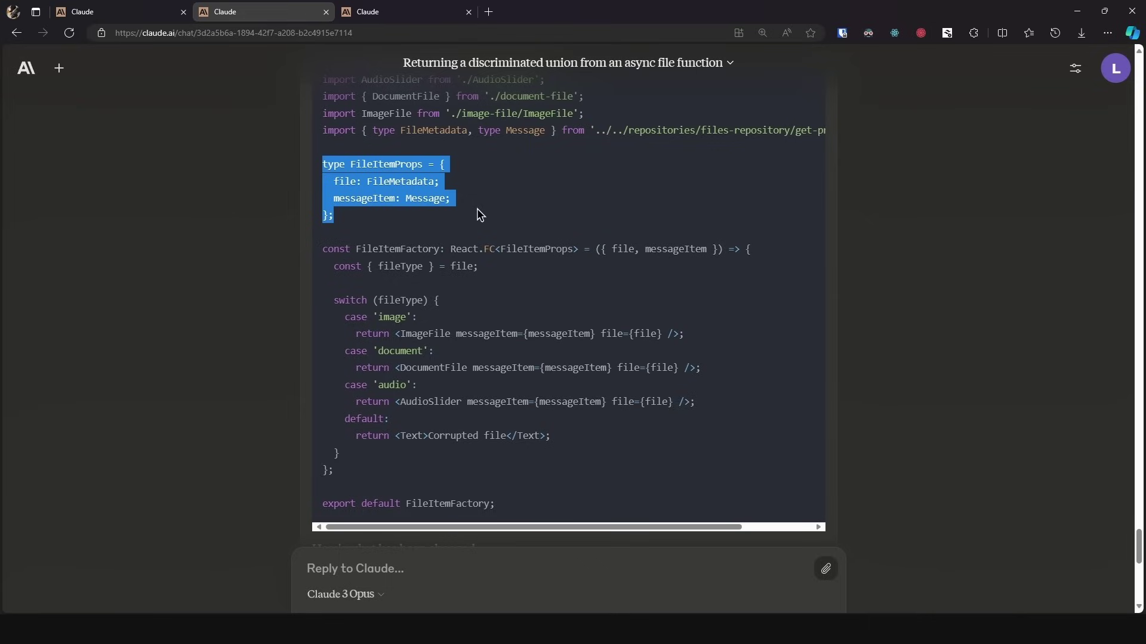
scroll(477, 209, up, 15)
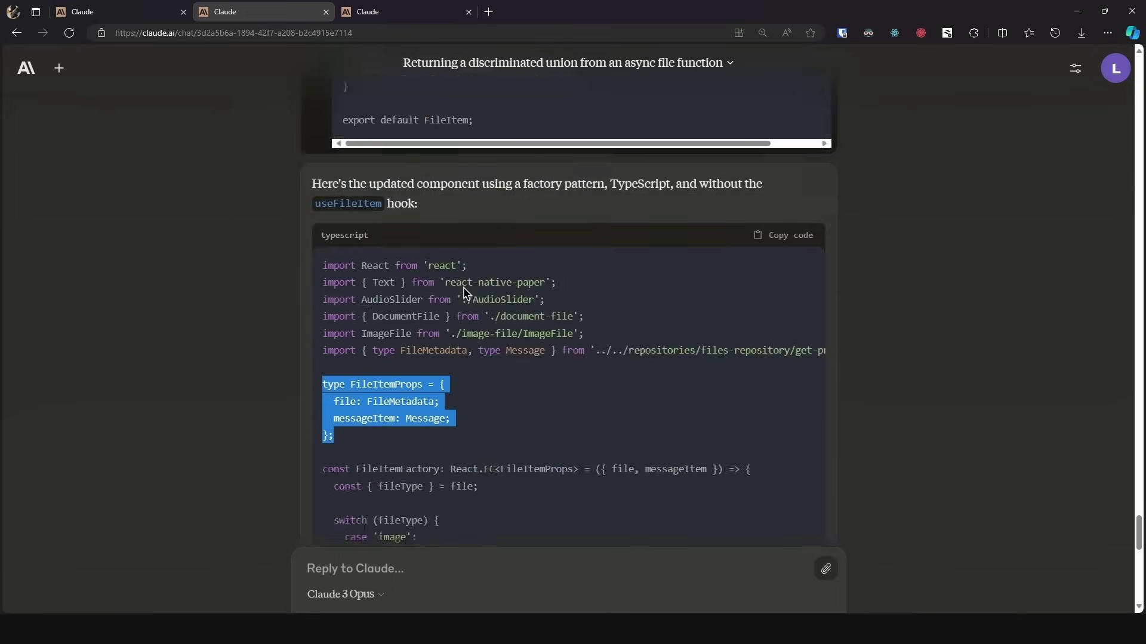
scroll(468, 276, down, 15)
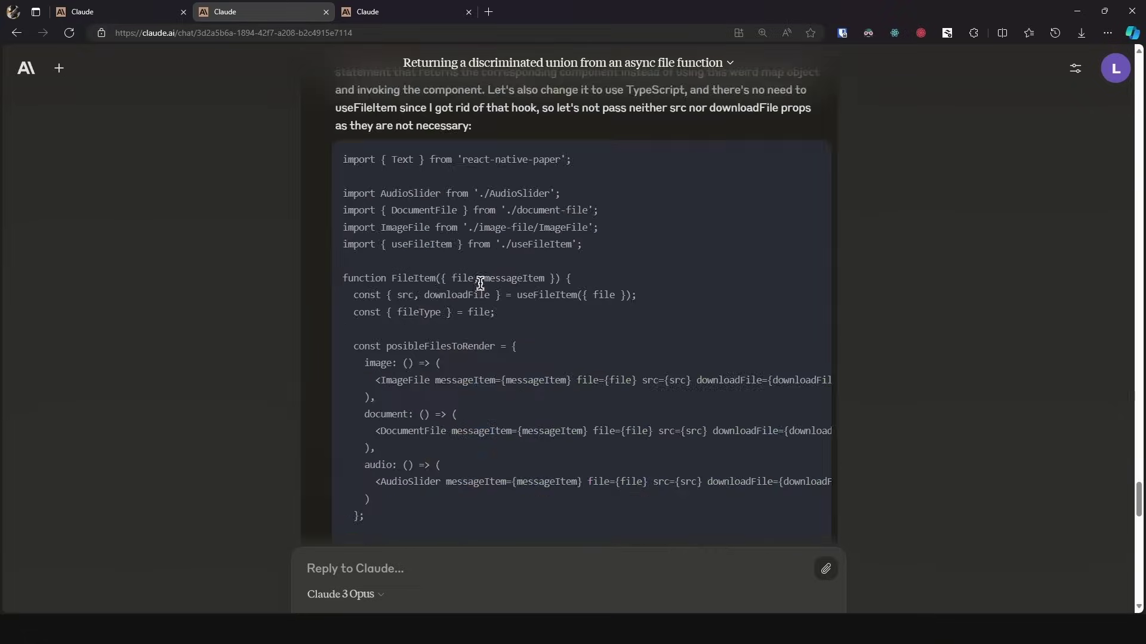
scroll(493, 233, up, 10)
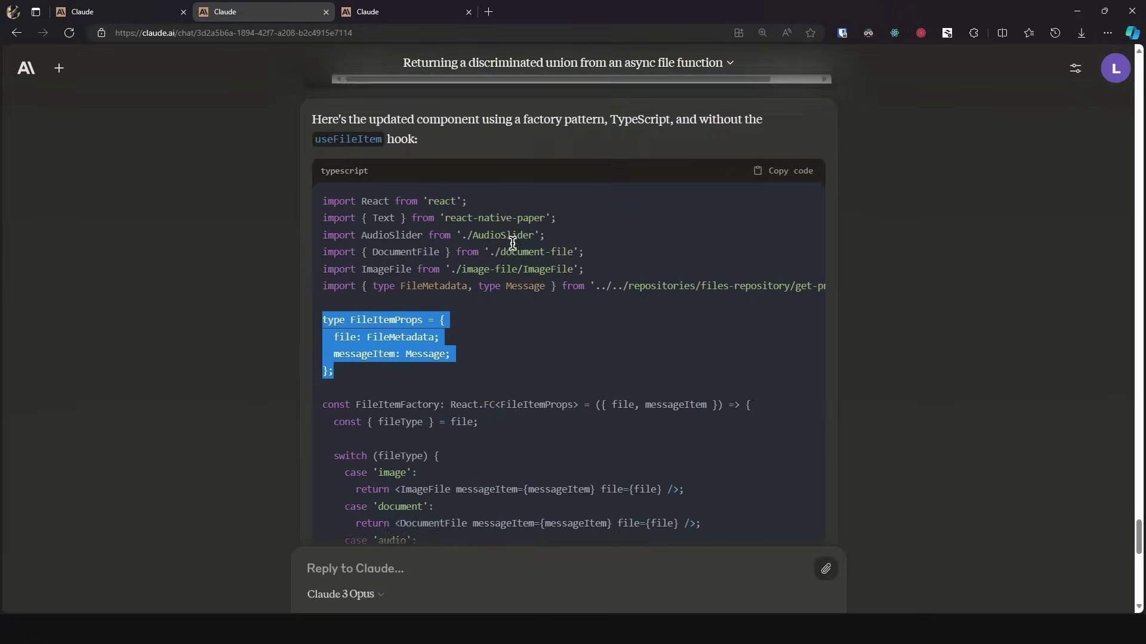
Step: Switch to the conditional file-downloading conversation and read its component, hook and downloadOrGetFile.ts code
key(ctrl+shift+Tab)
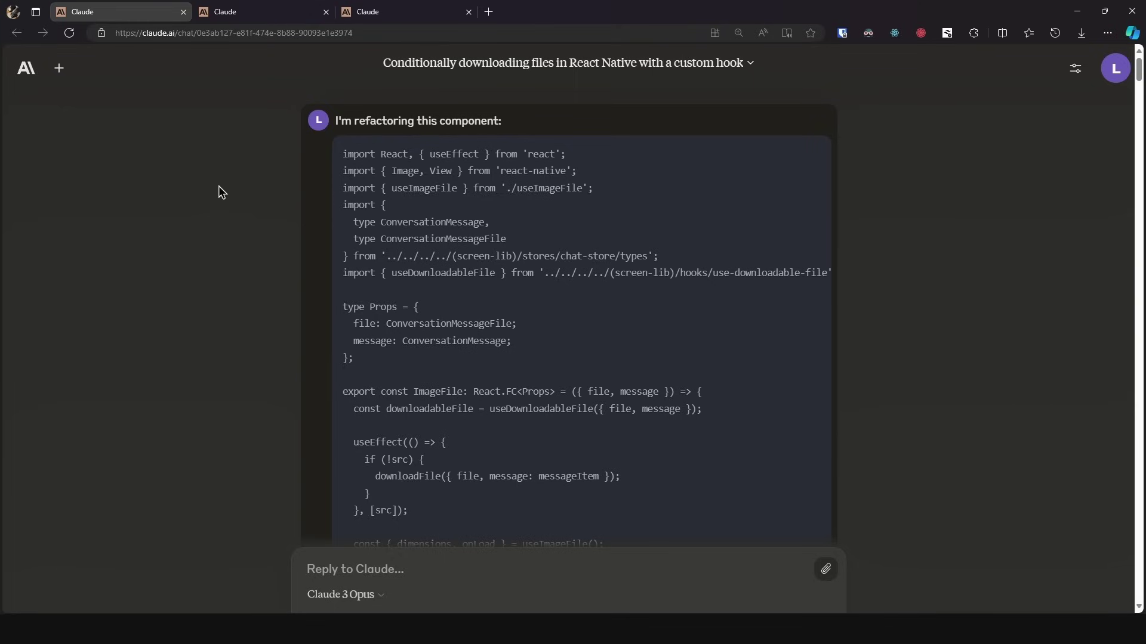
scroll(384, 338, down, 10)
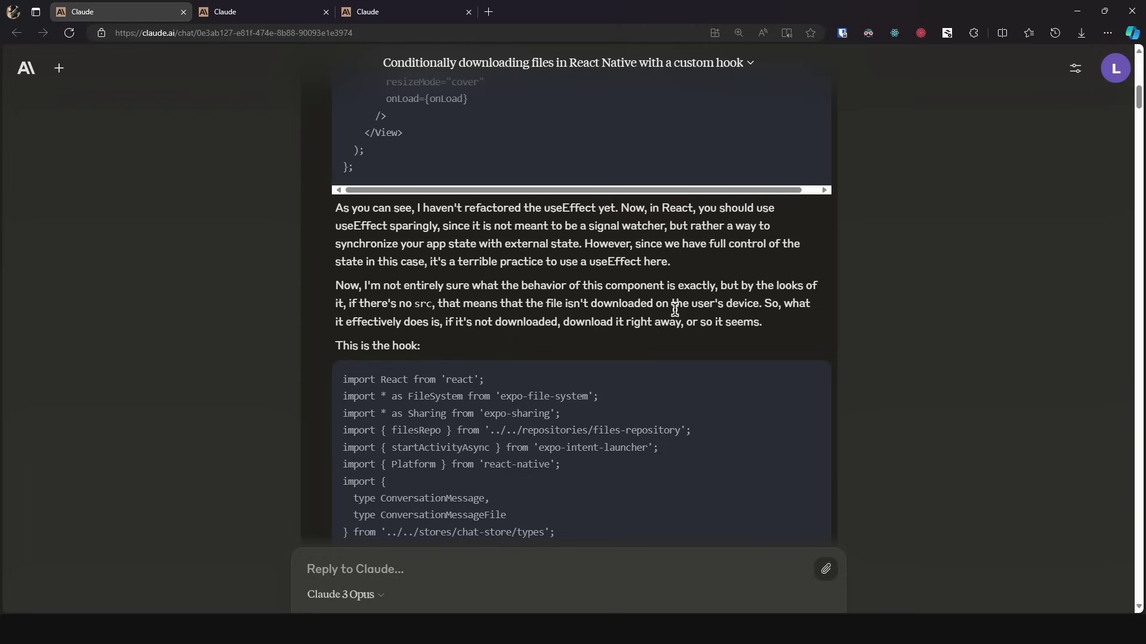
scroll(675, 310, down, 15)
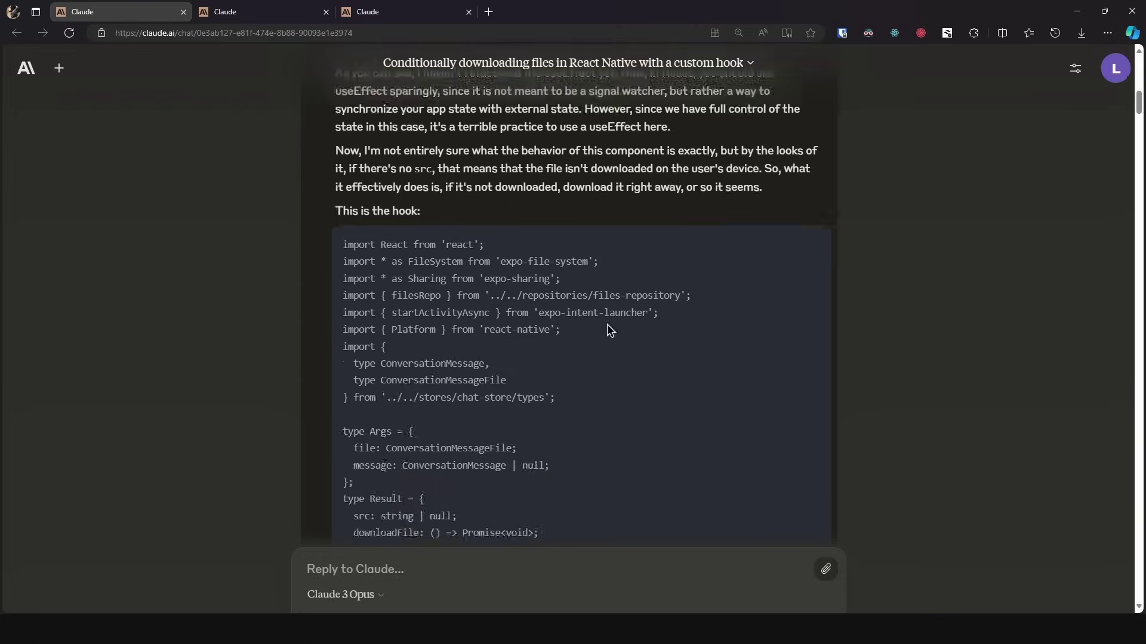
scroll(537, 239, down, 4)
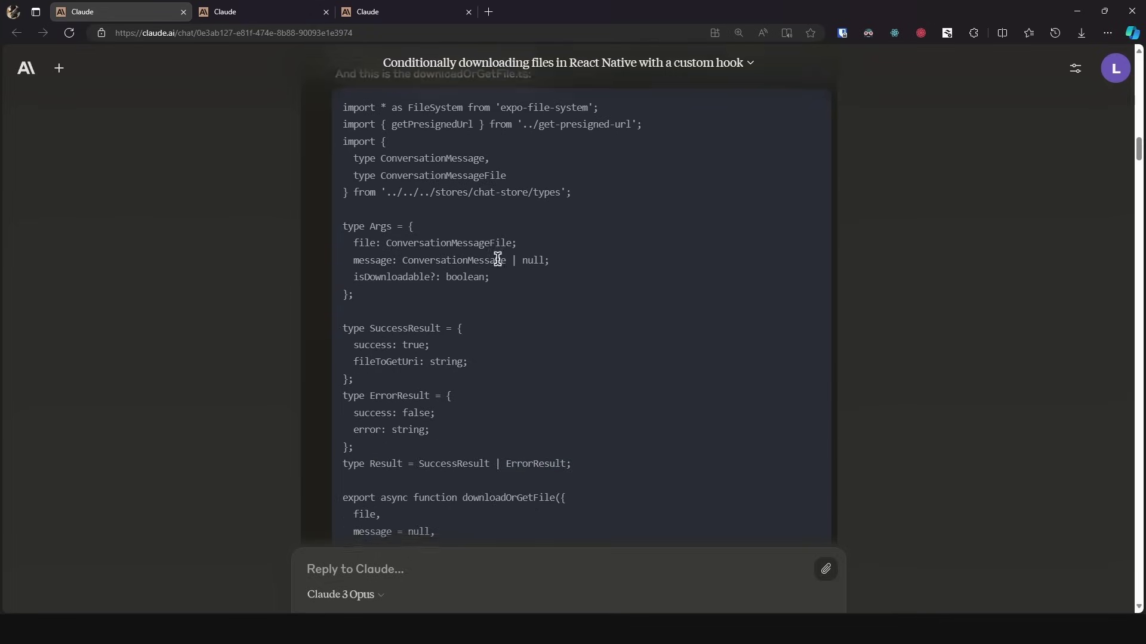
scroll(489, 257, up, 1)
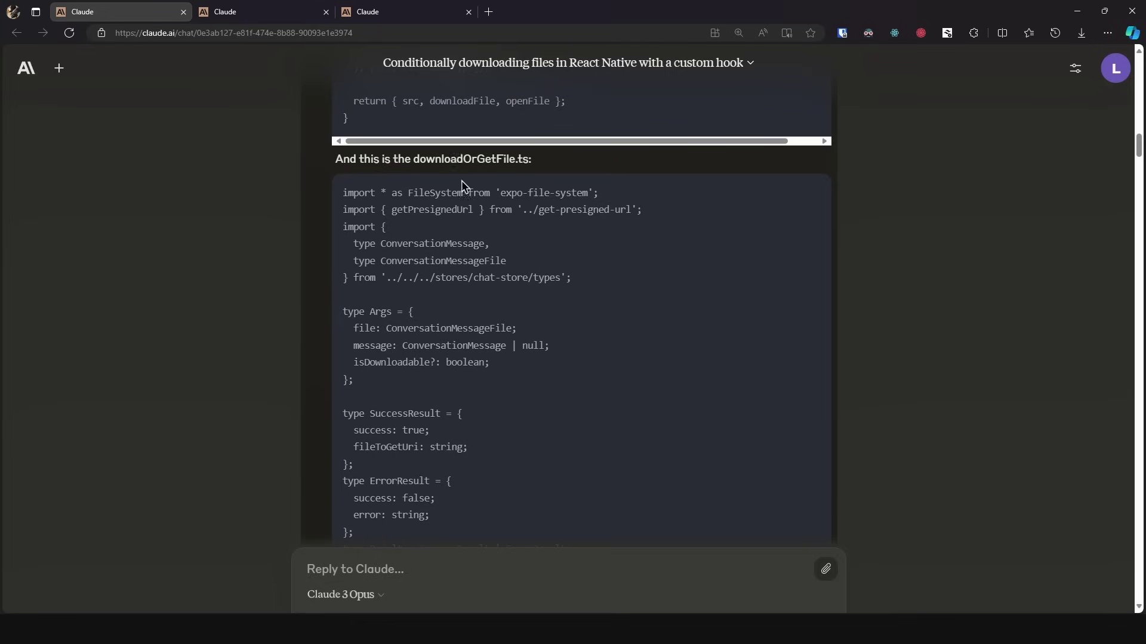
scroll(404, 250, down, 7)
scroll(404, 256, down, 10)
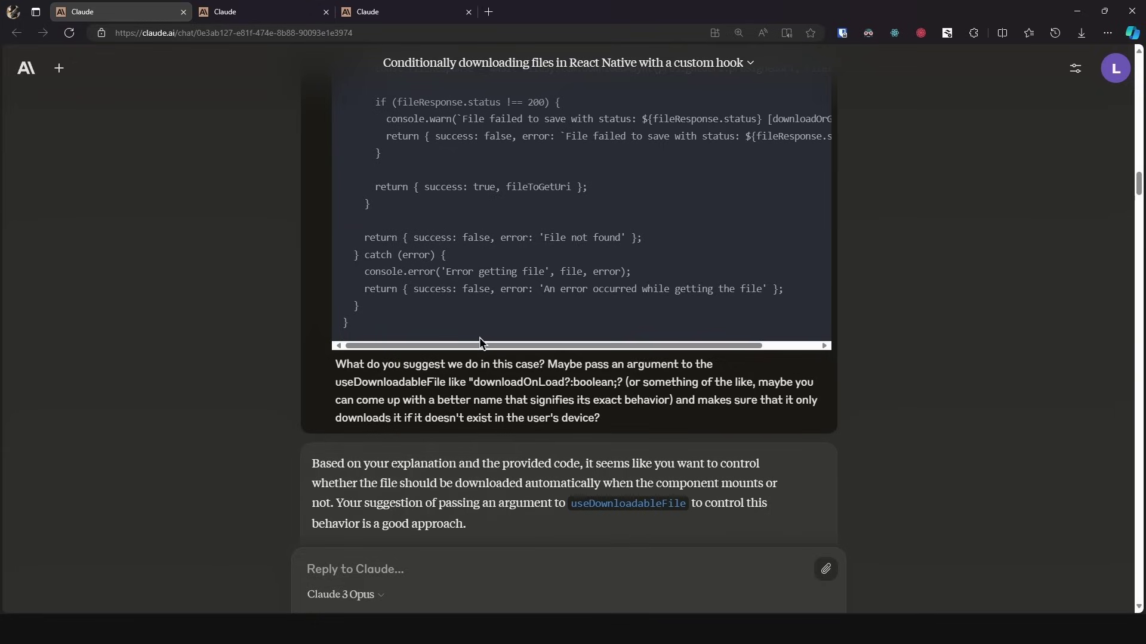
Step: Read Claude's autoDownload suggestion, then bring Cursor's autoDownloadIfMissing answer to the front
scroll(478, 340, down, 6)
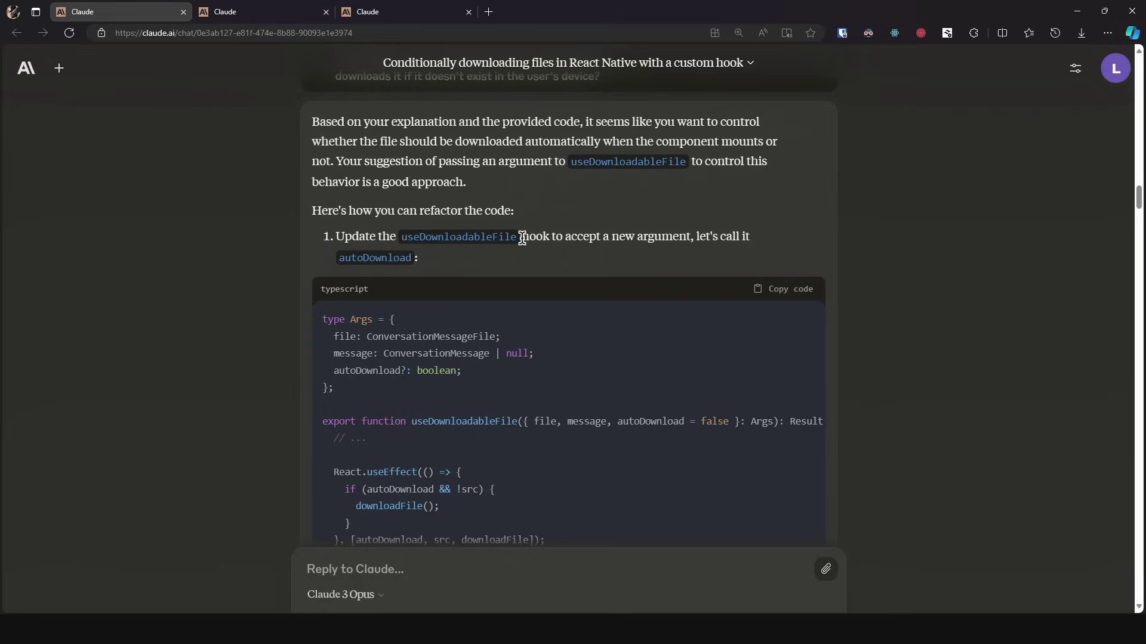
scroll(416, 301, down, 2)
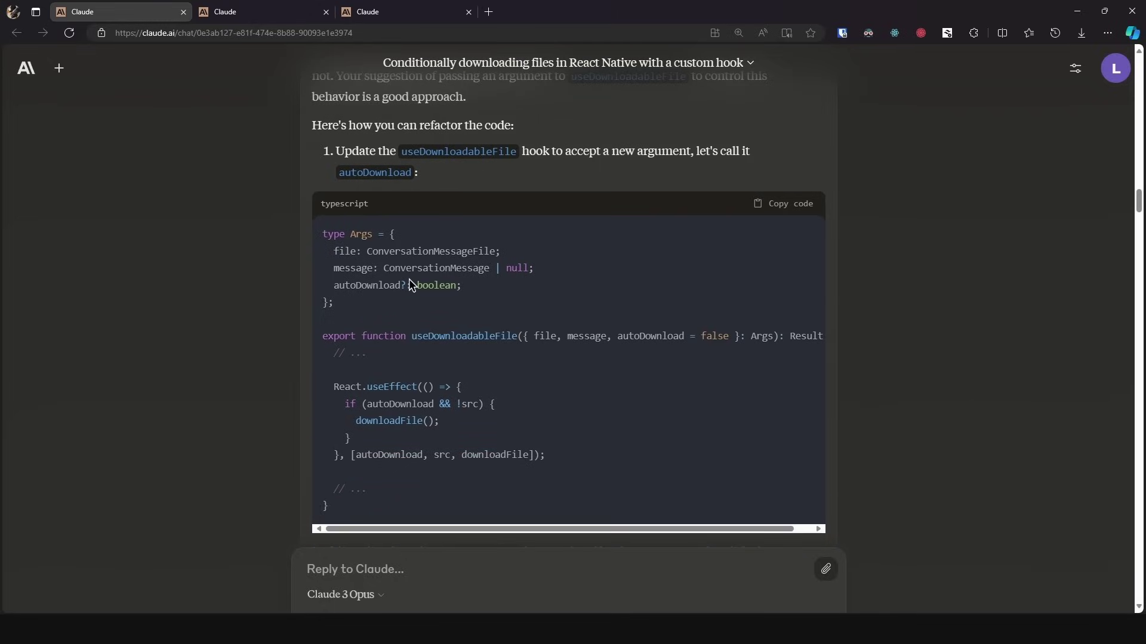
scroll(409, 279, down, 4)
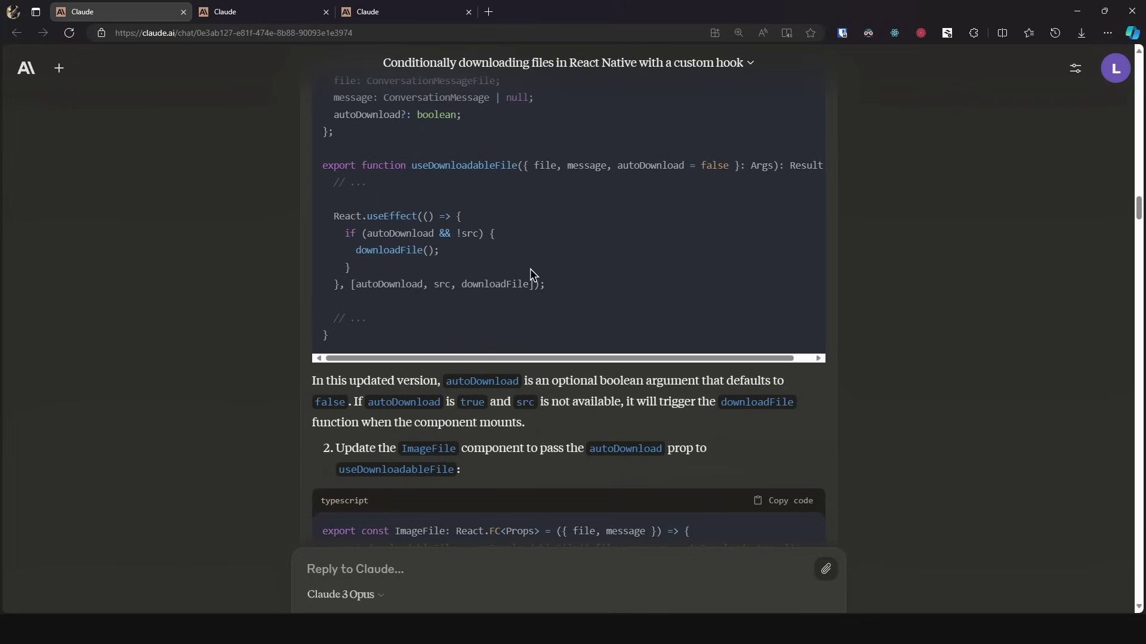
scroll(528, 287, up, 2)
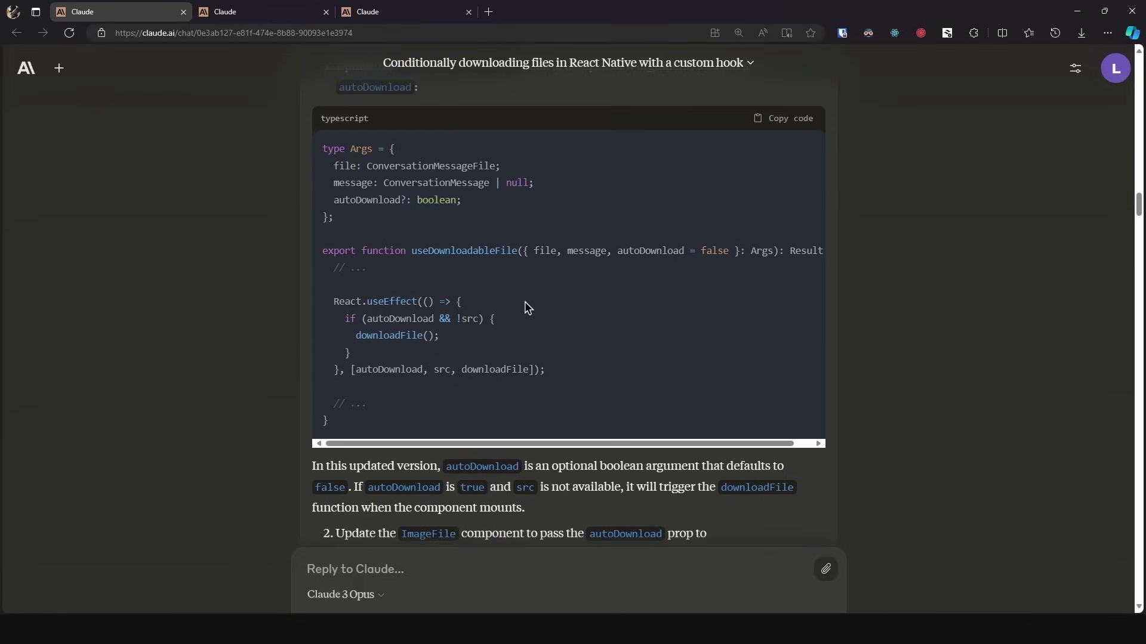
key(alt+Tab)
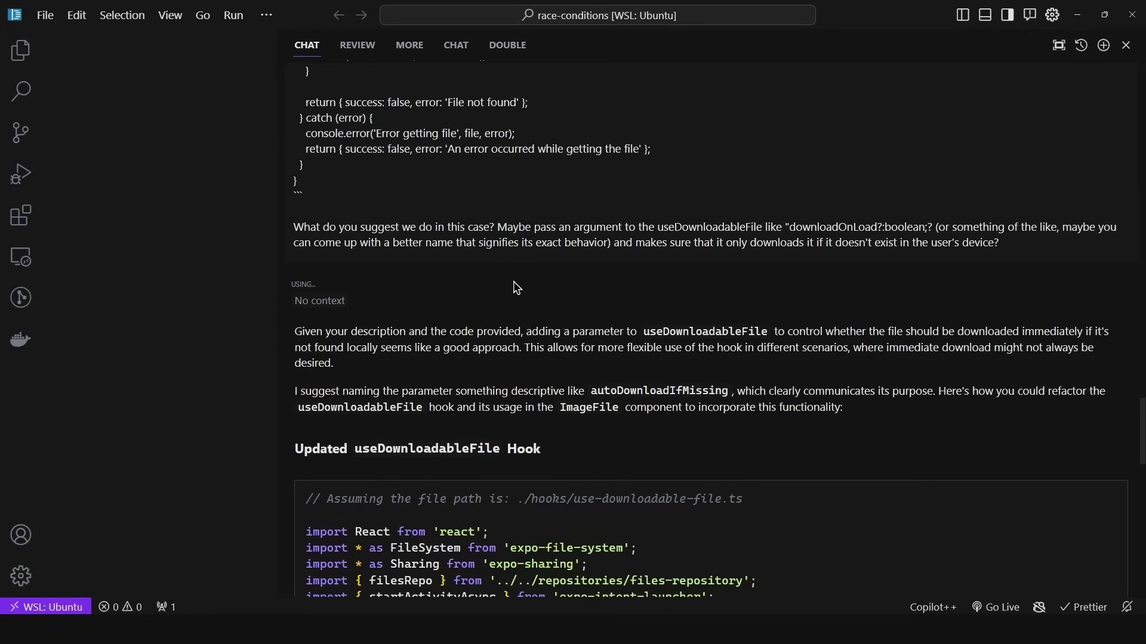
Step: Read Cursor's updated useDownloadableFile hook, where autoDownloadIfMissing defaults to false
scroll(517, 289, down, 3)
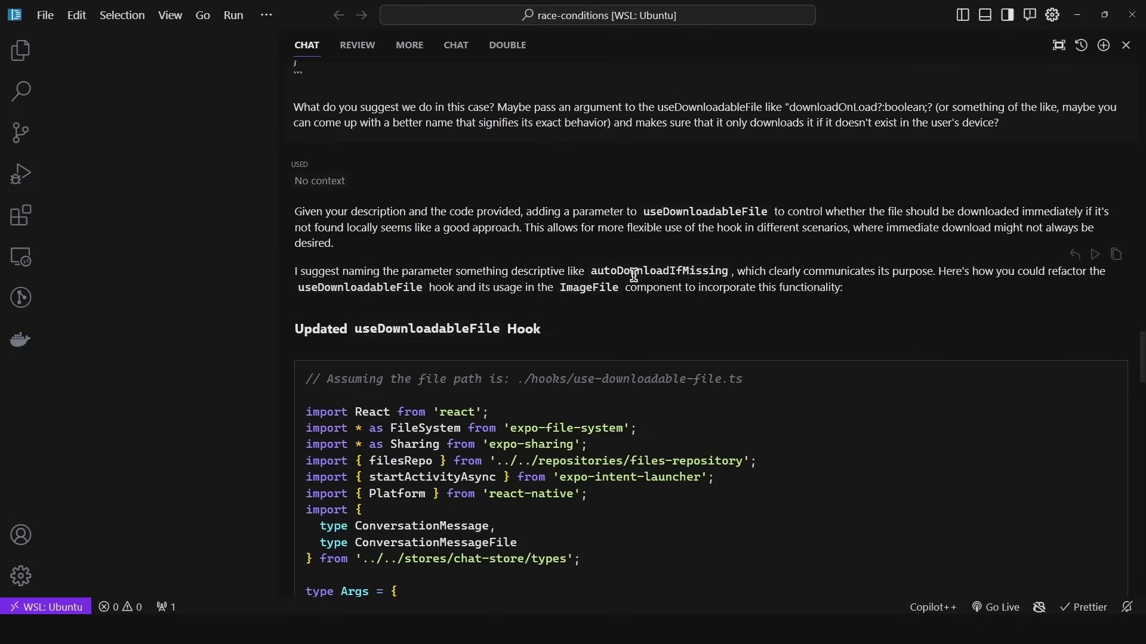
scroll(634, 275, down, 10)
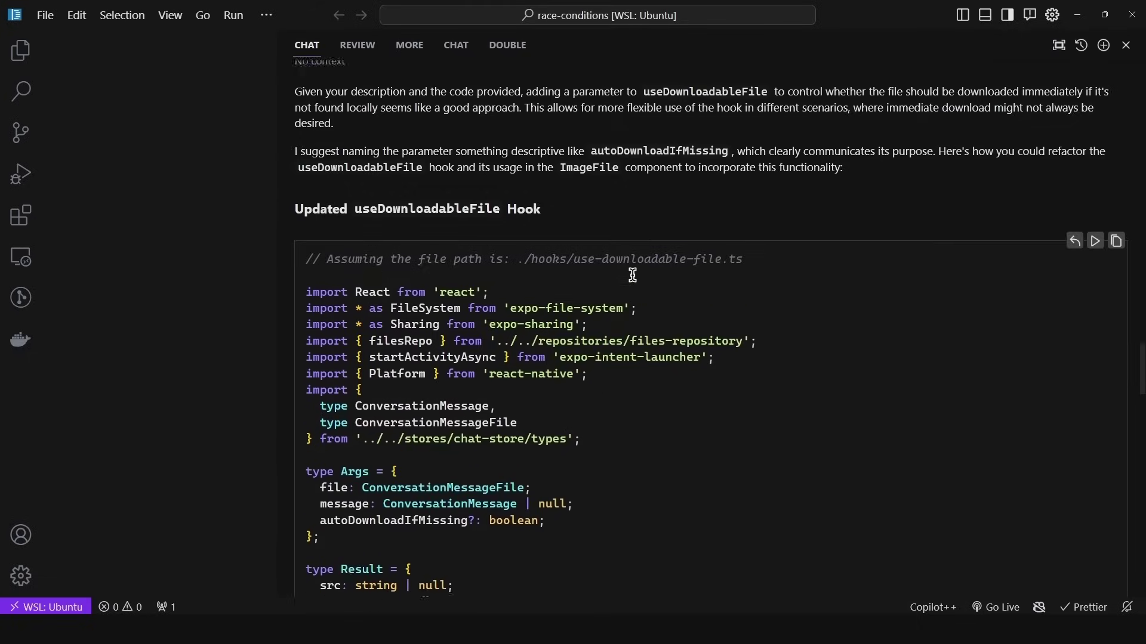
scroll(613, 231, down, 3)
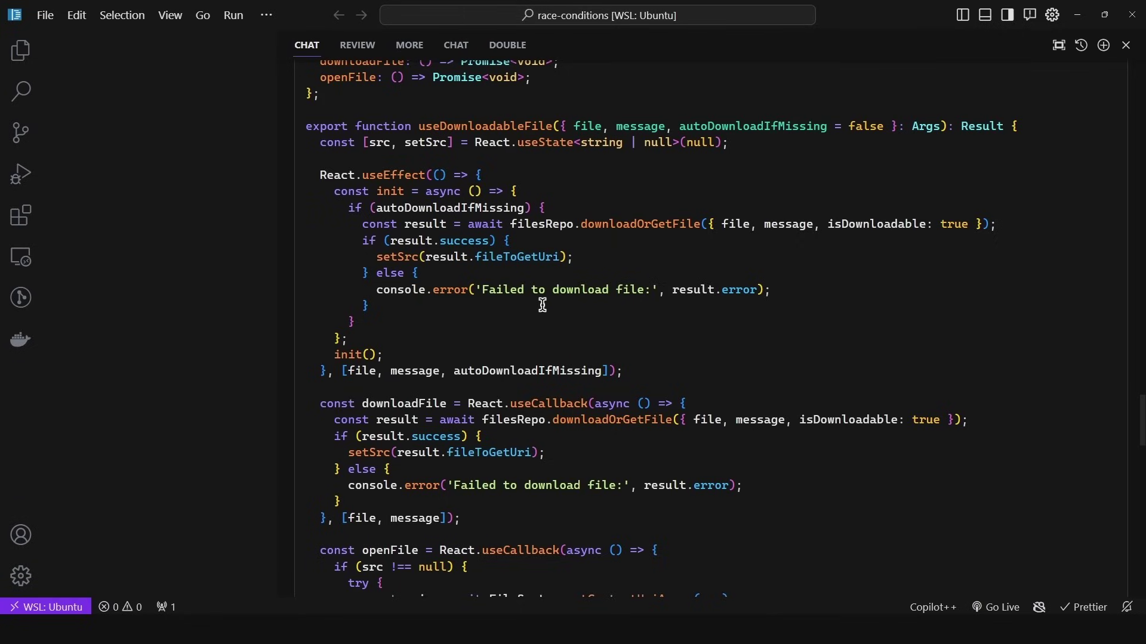
Step: In Claude, look over Opus's autoDownload useEffect code and pick out its downloadFile() call
key(alt+Tab)
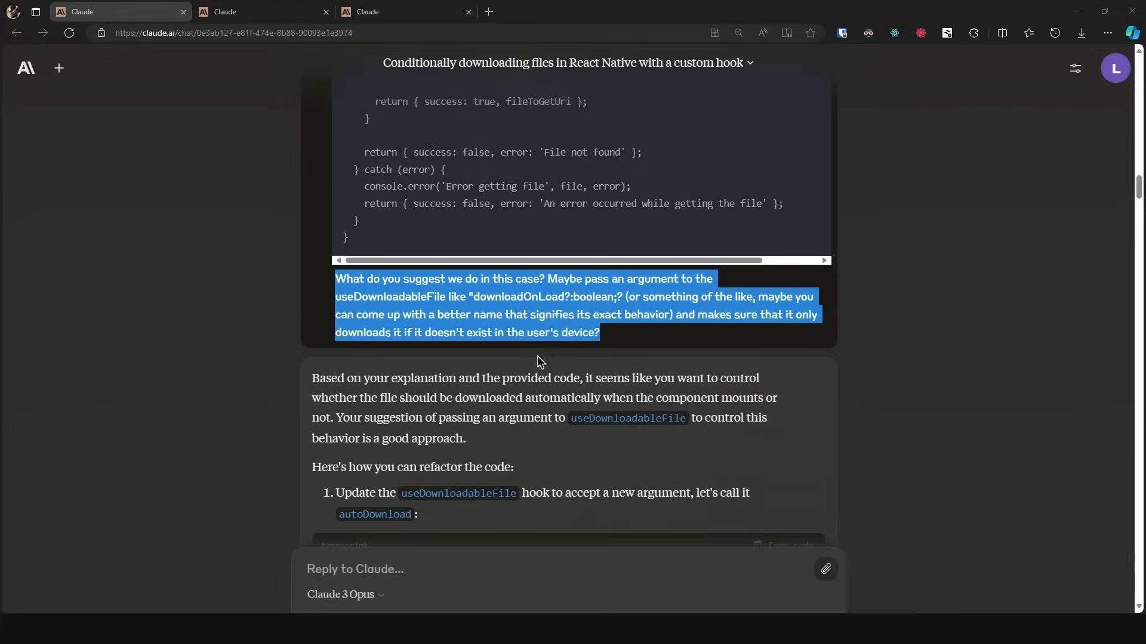
scroll(403, 310, down, 9)
scroll(397, 312, down, 3)
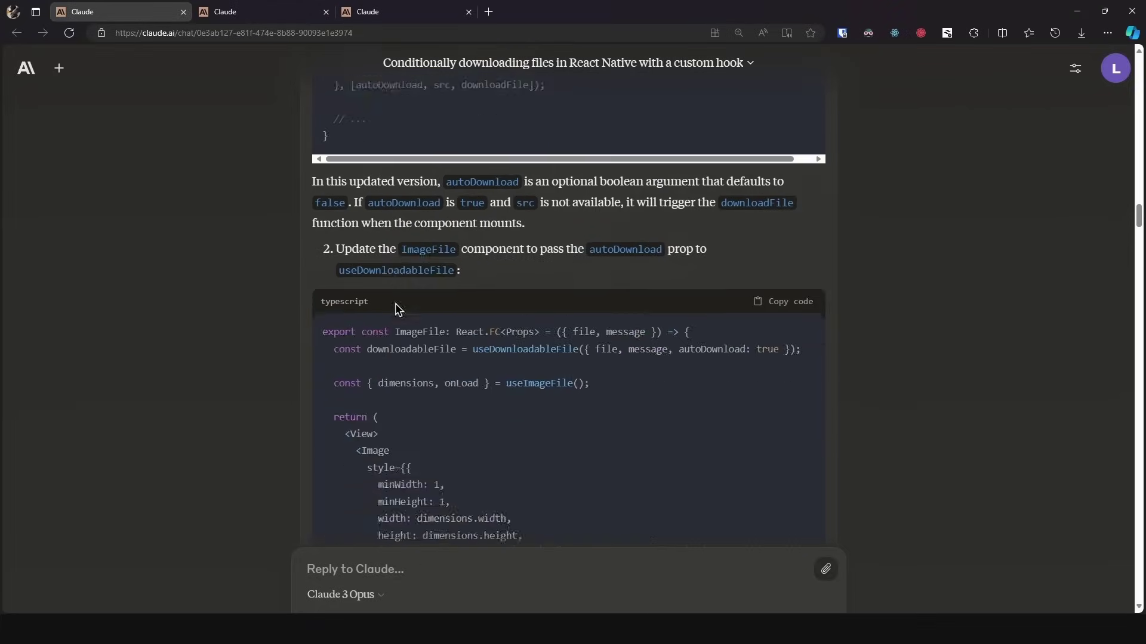
scroll(335, 340, up, 5)
drag(350, 336, 440, 339)
click(448, 339)
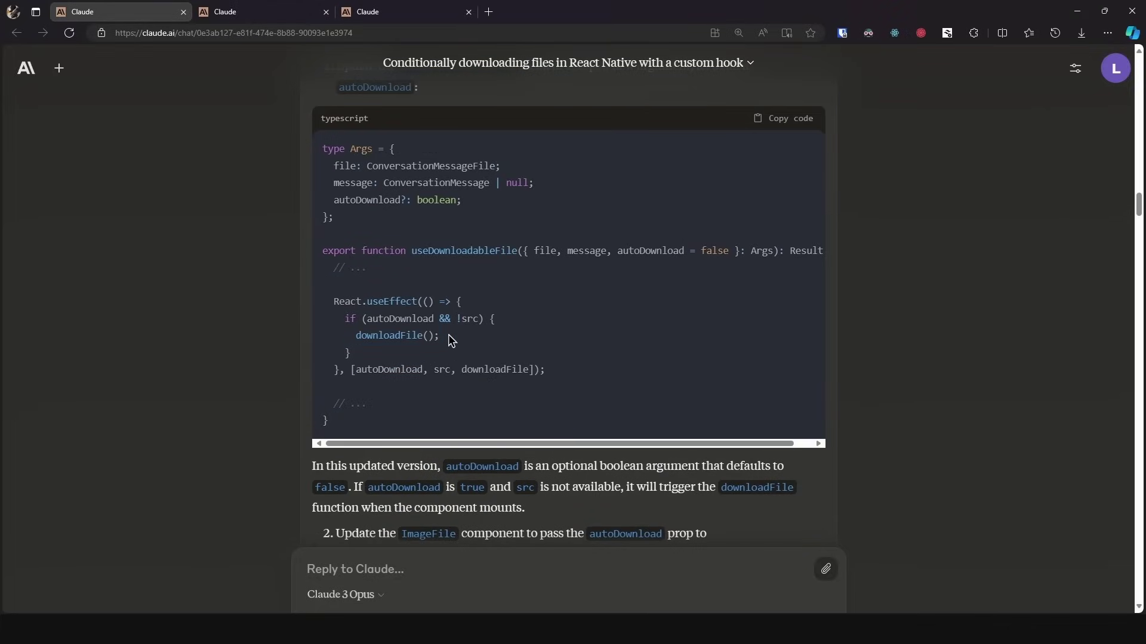
Step: Return to Cursor and widen its chat panel
key(alt+Tab)
scroll(907, 263, up, 4)
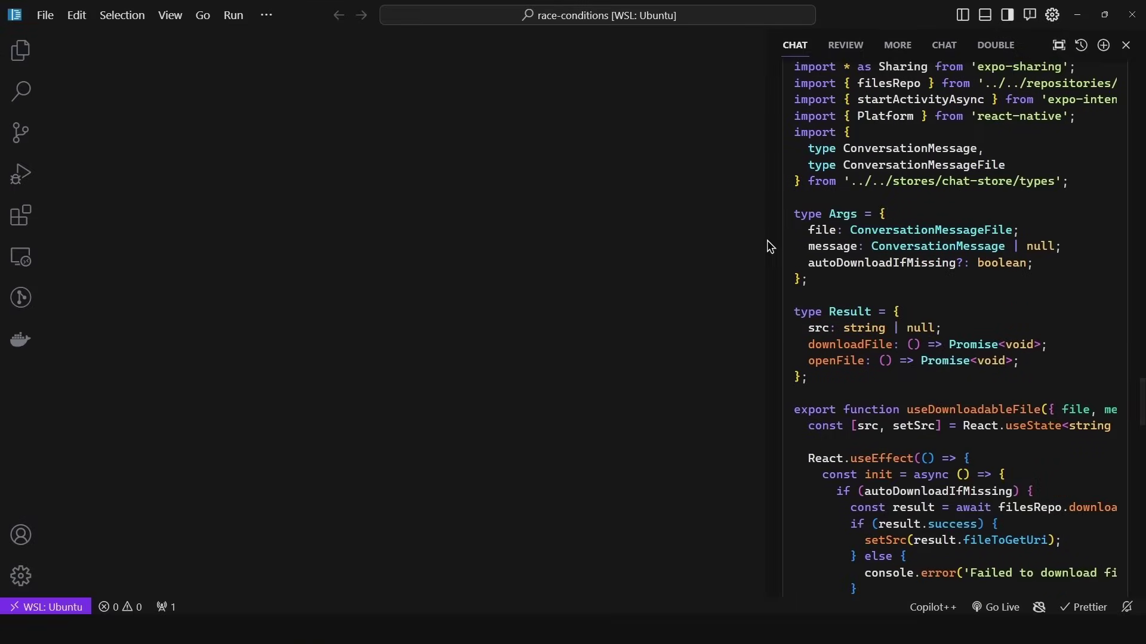
drag(770, 247, 331, 232)
Step: Select the downloadFile callback and its body lines in Cursor's answer
scroll(583, 277, down, 10)
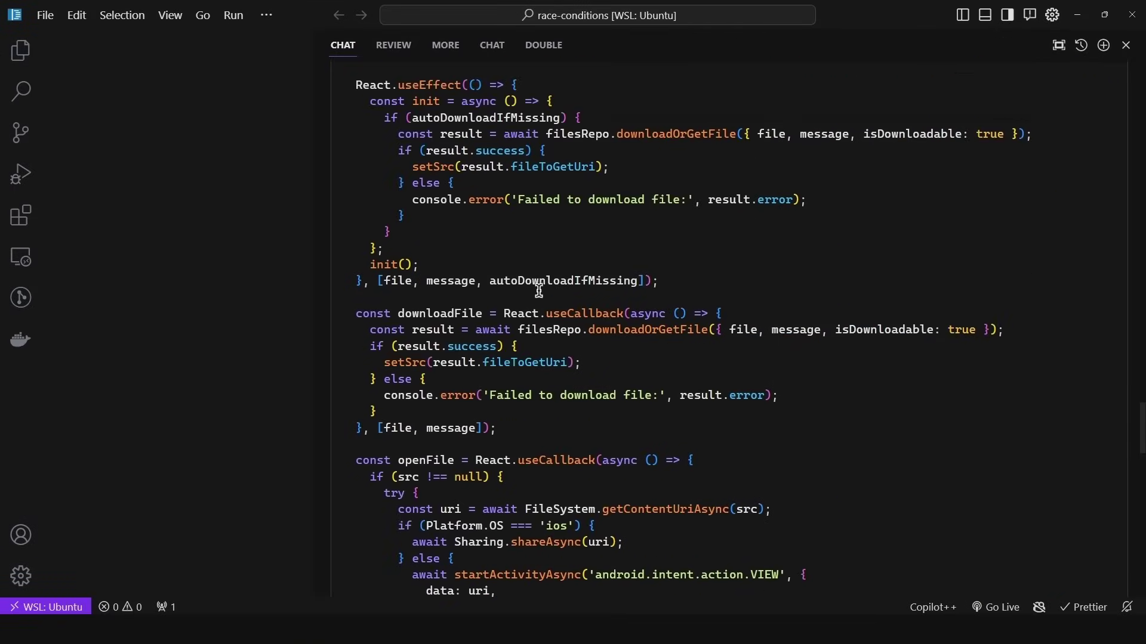
drag(505, 368, 343, 253)
scroll(593, 330, up, 3)
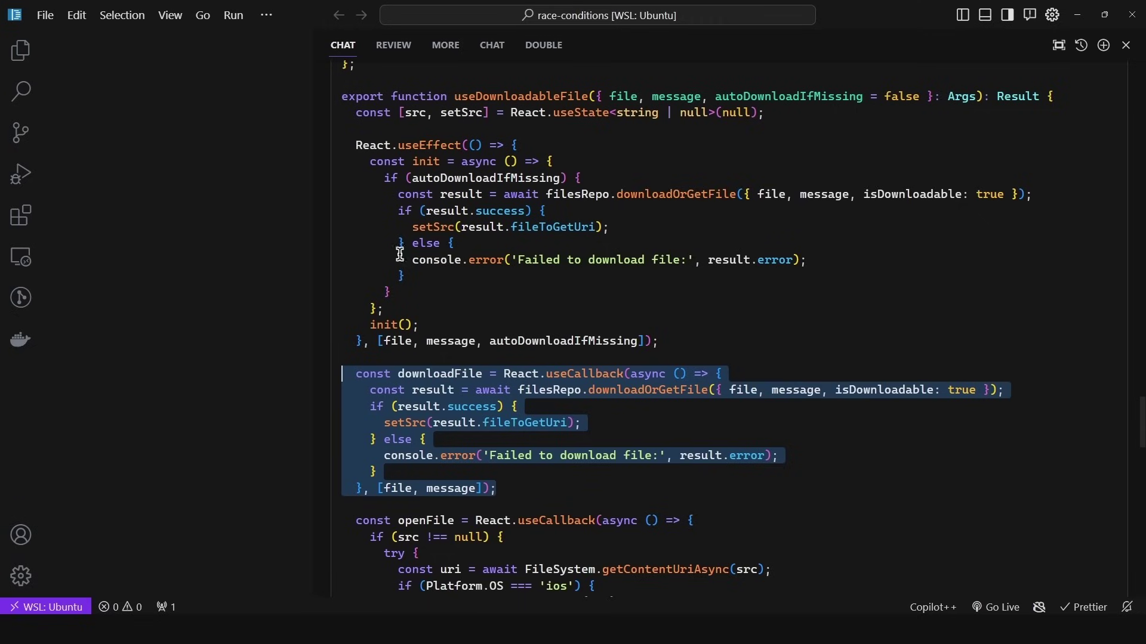
double_click(438, 372)
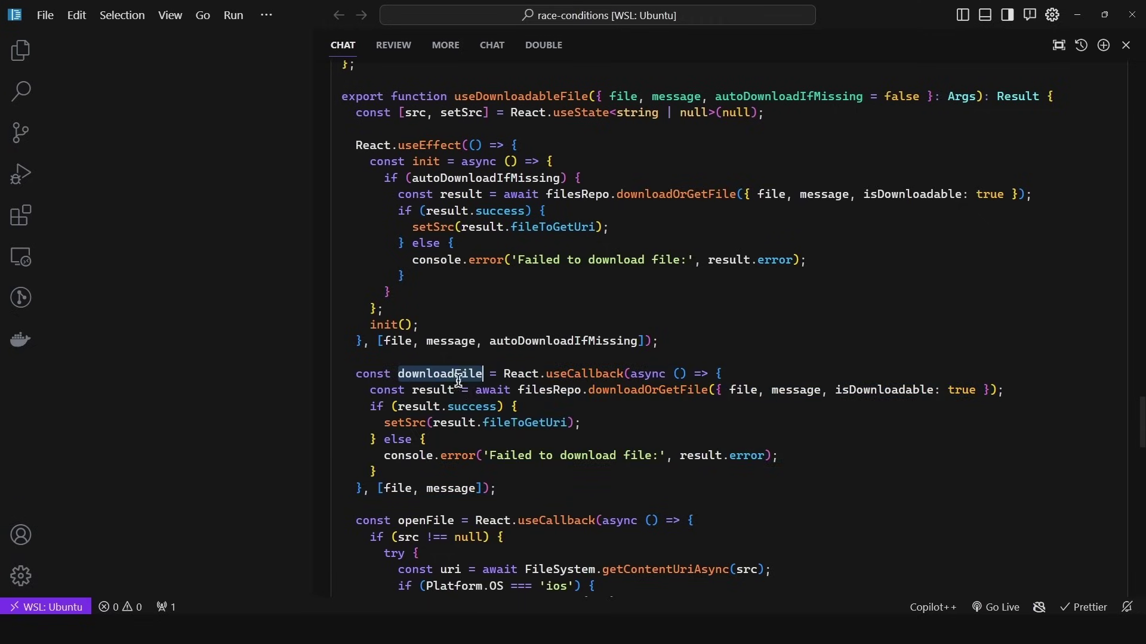
click(542, 422)
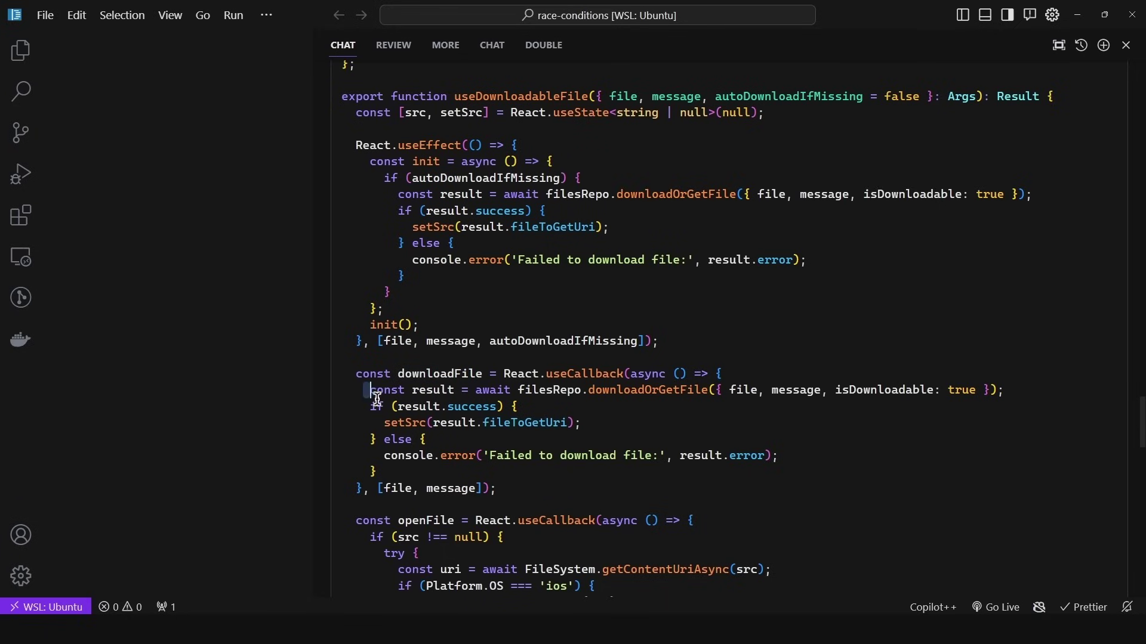
drag(366, 391, 378, 471)
click(371, 163)
Step: Examine the useEffect init function awaiting downloadOrGetFile, then return to the Claude conversation
drag(371, 162, 391, 310)
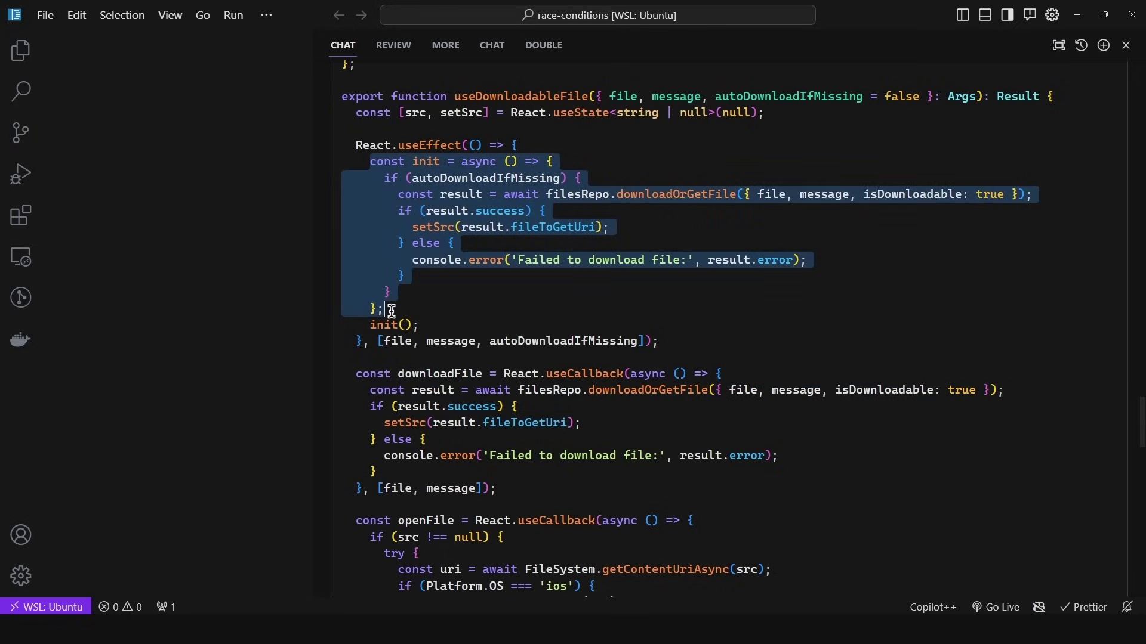
scroll(411, 317, up, 5)
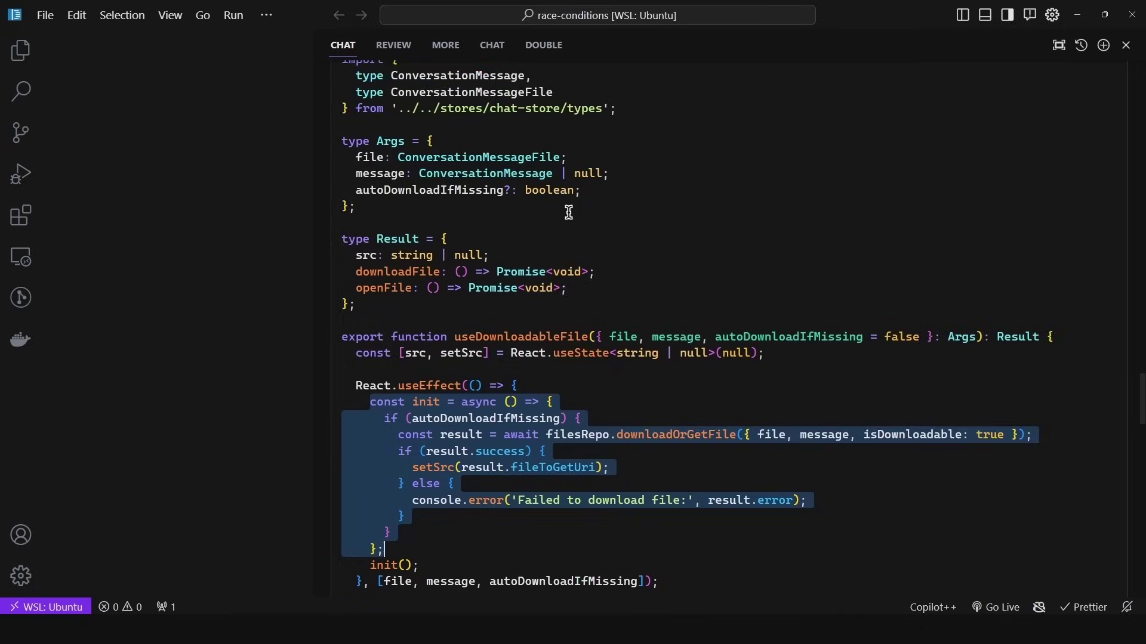
scroll(609, 236, down, 2)
scroll(600, 234, down, 2)
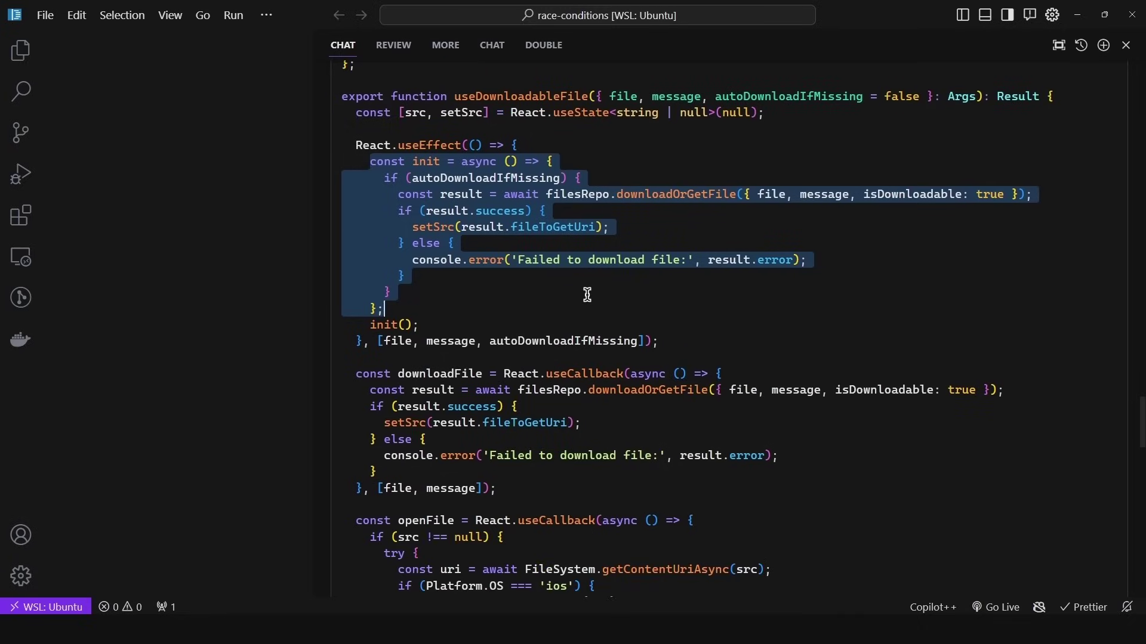
scroll(833, 329, down, 2)
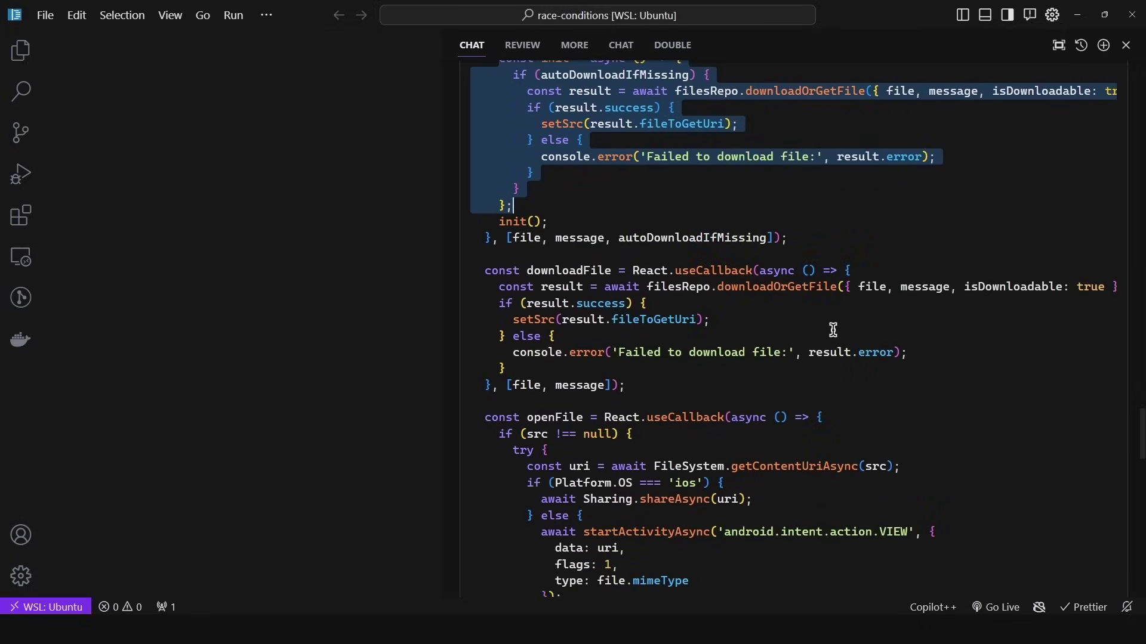
scroll(833, 329, up, 2)
scroll(821, 352, up, 2)
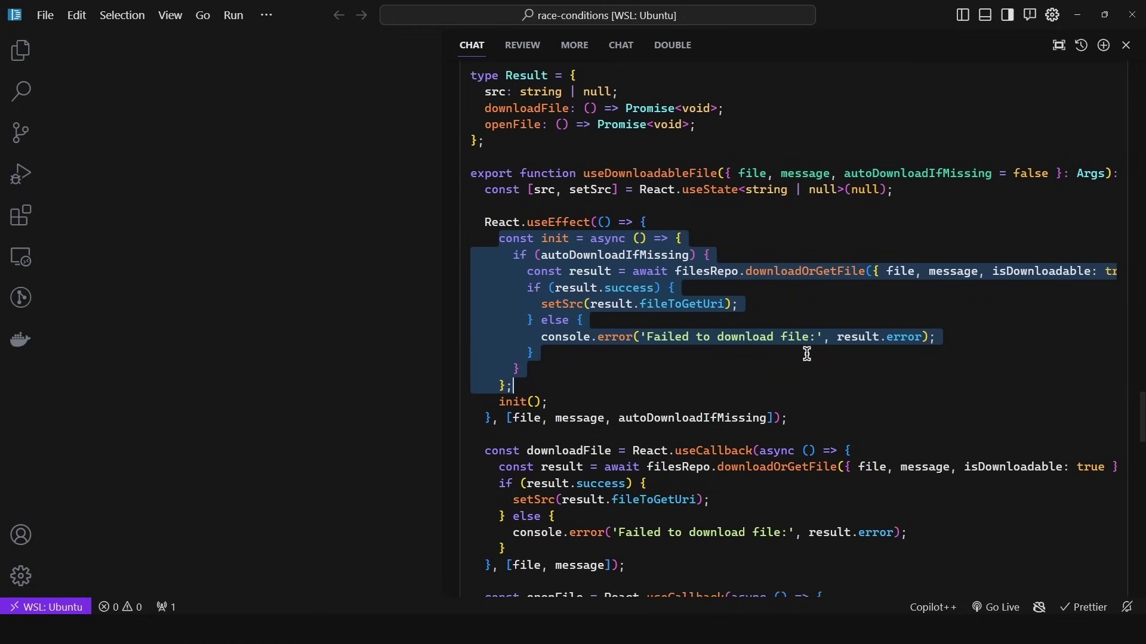
key(alt+Tab)
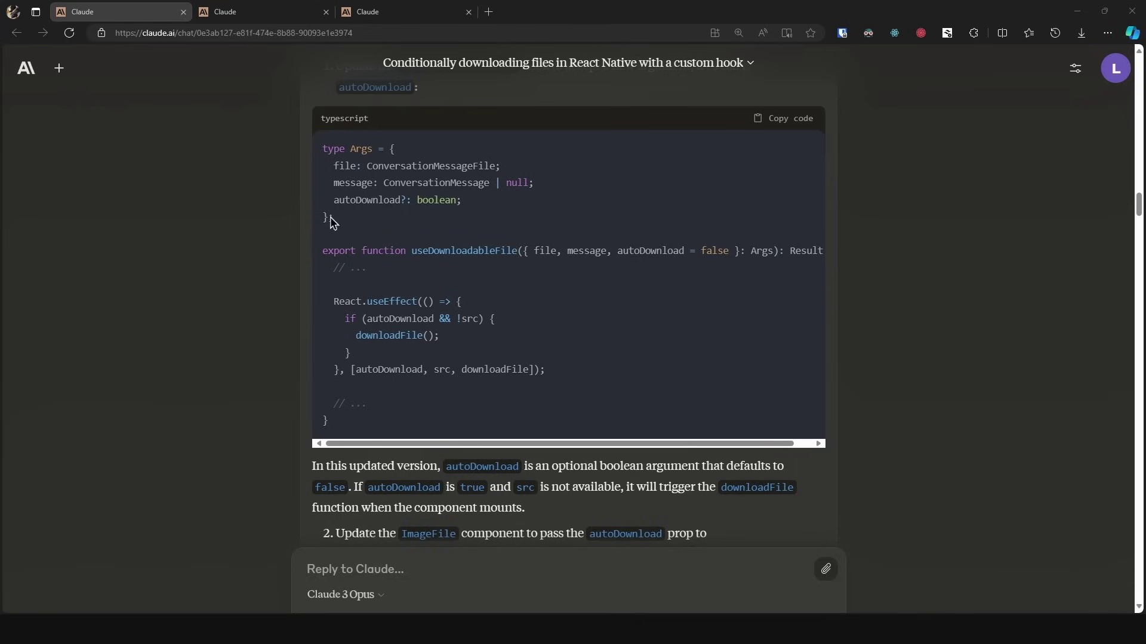
Step: Select Opus's Args type with optional autoDownload, the hook signature and the React.useEffect block
drag(333, 218, 322, 152)
drag(661, 251, 332, 239)
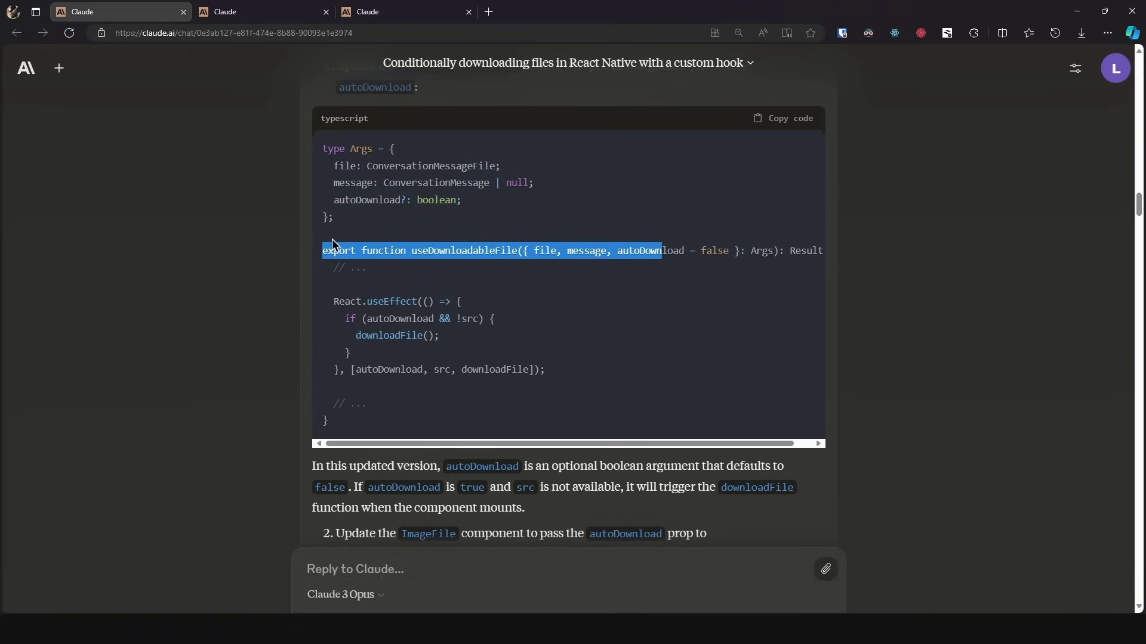
double_click(361, 148)
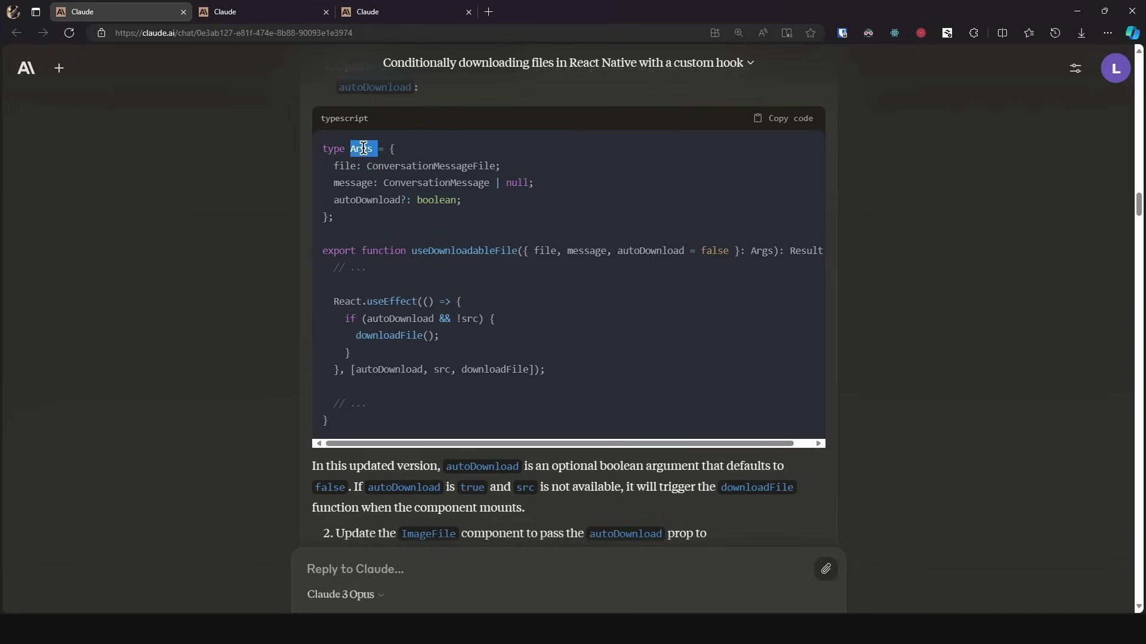
drag(493, 383, 315, 299)
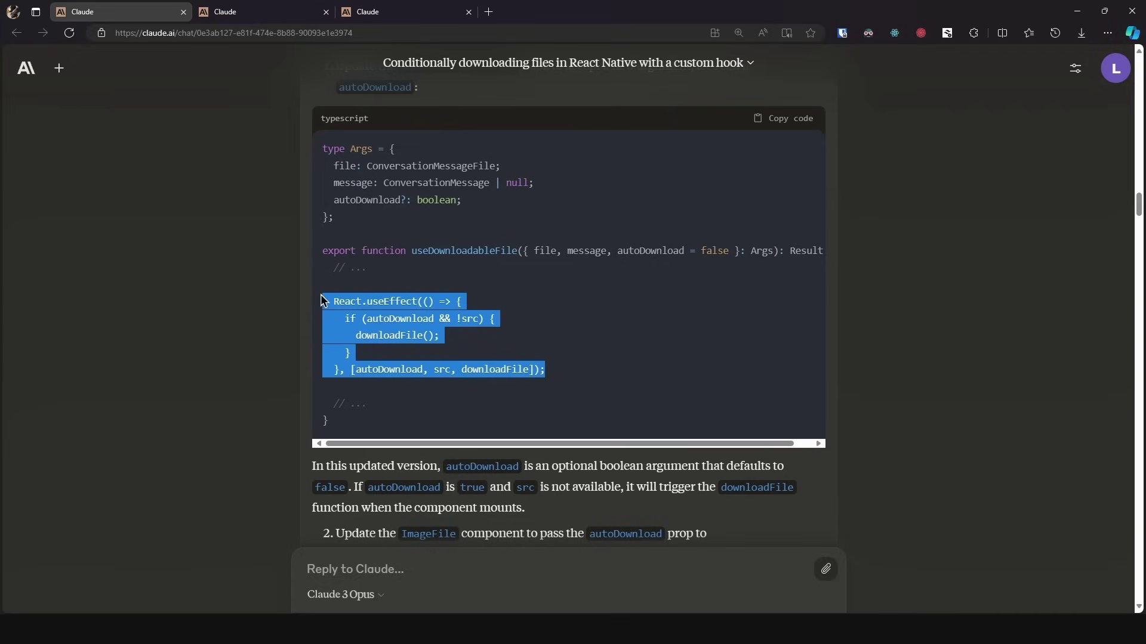
Step: In Cursor, follow the answer past openFile to ImageFile passing autoDownloadIfMissing: true
key(alt+Tab)
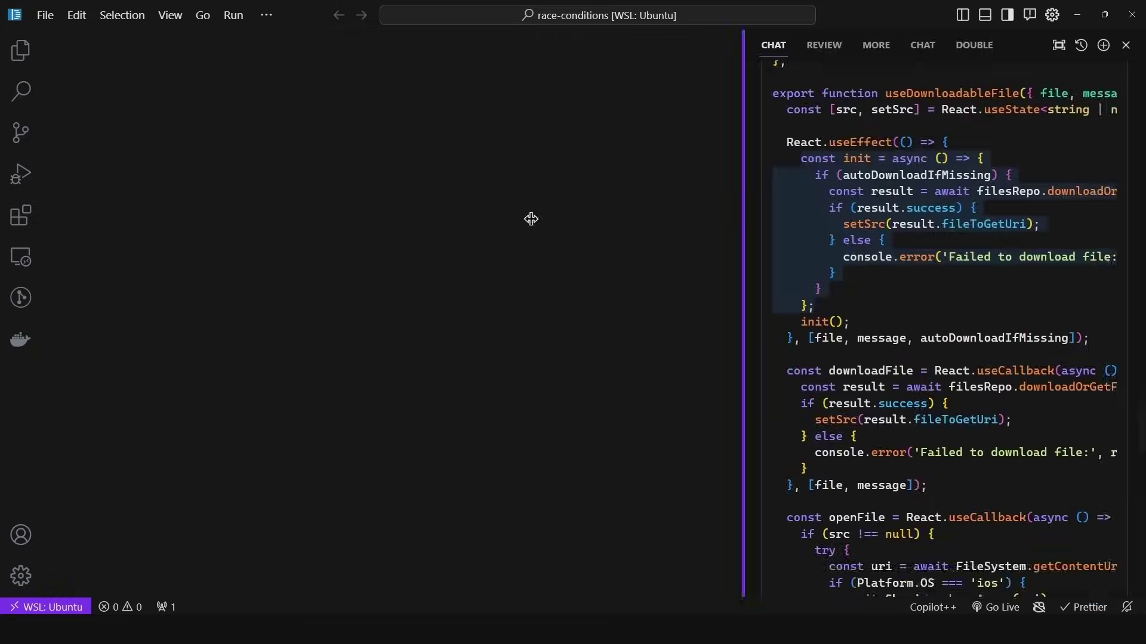
scroll(302, 234, down, 10)
scroll(302, 234, up, 12)
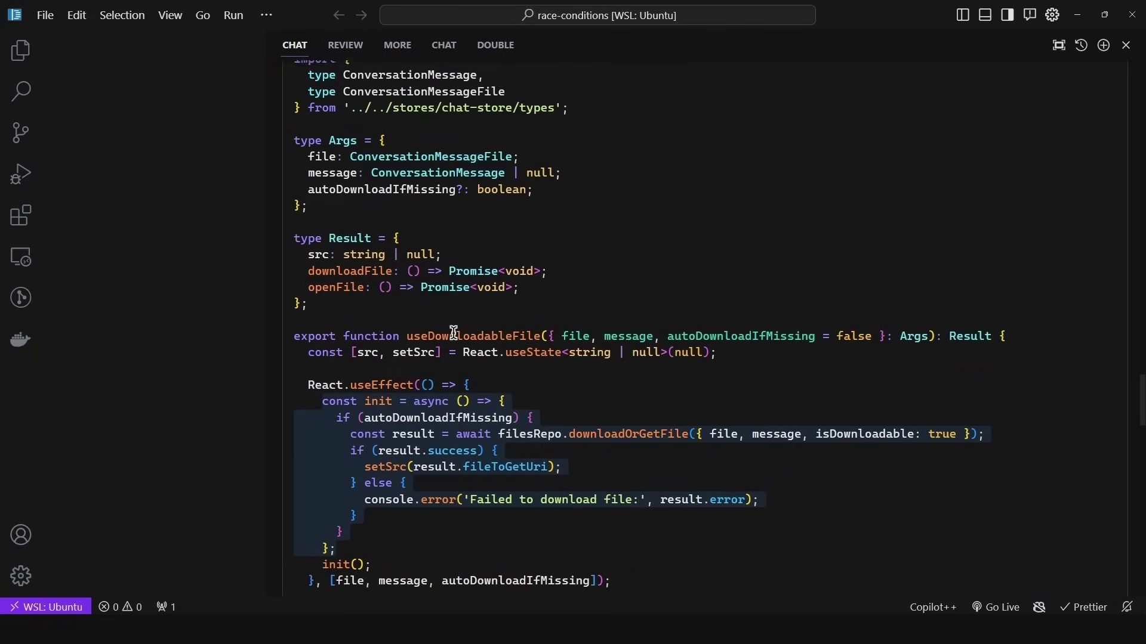
scroll(327, 126, up, 2)
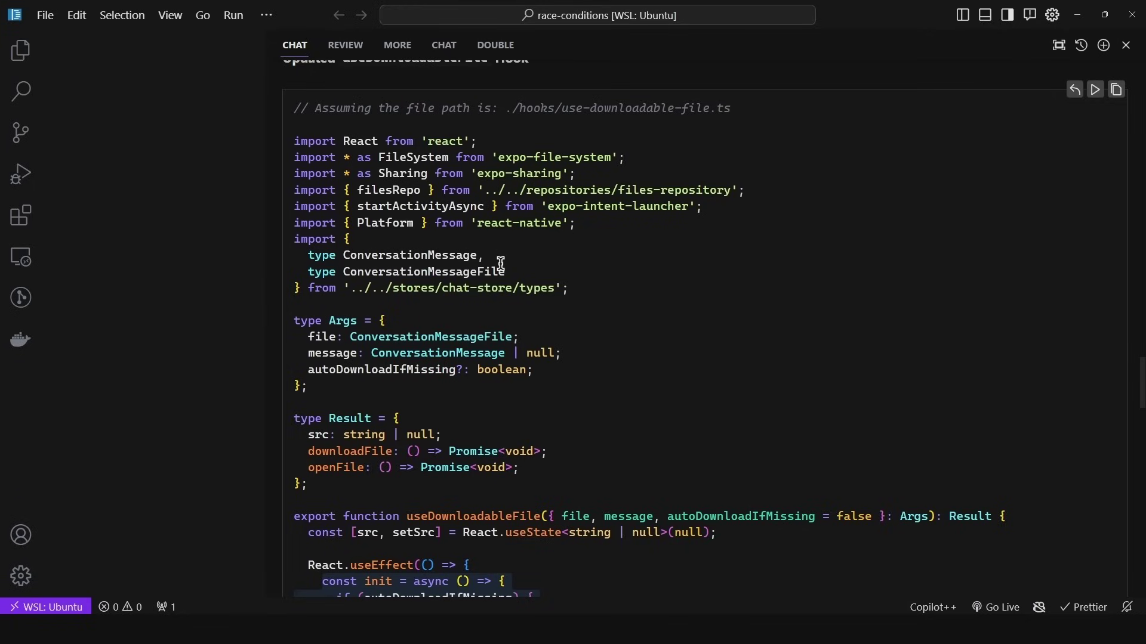
scroll(500, 263, down, 10)
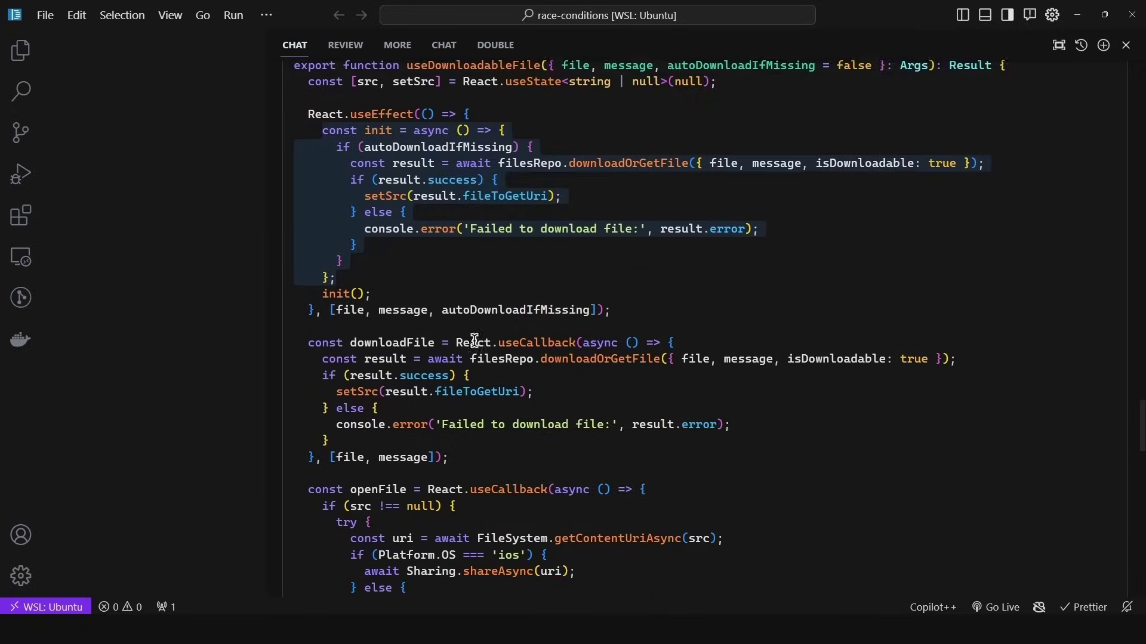
scroll(425, 472, down, 4)
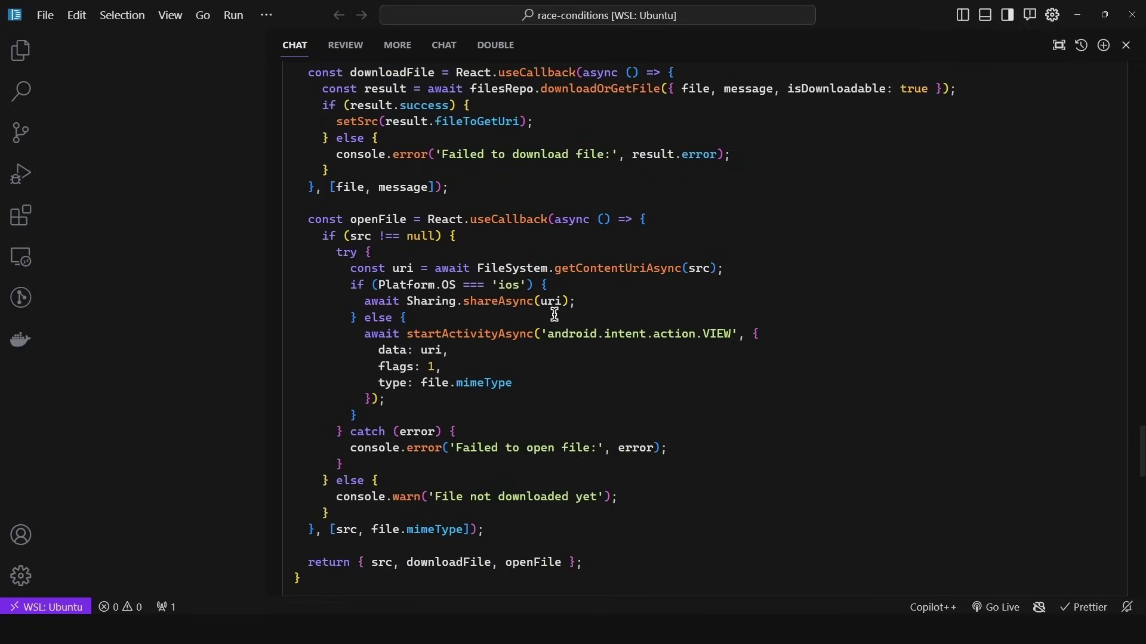
scroll(555, 314, down, 4)
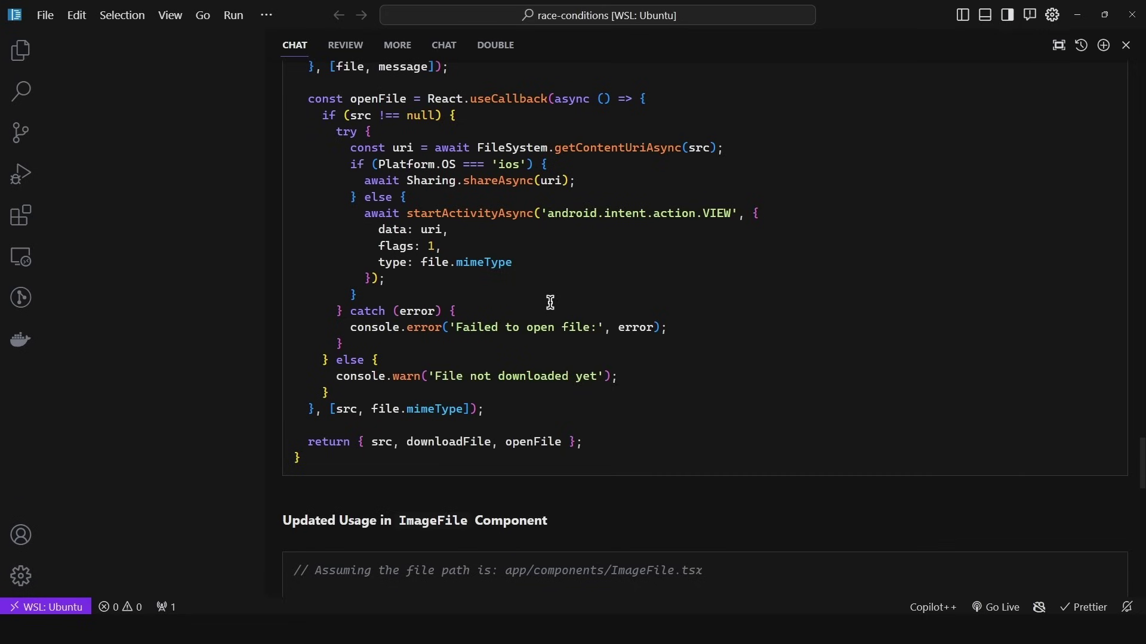
scroll(550, 303, down, 5)
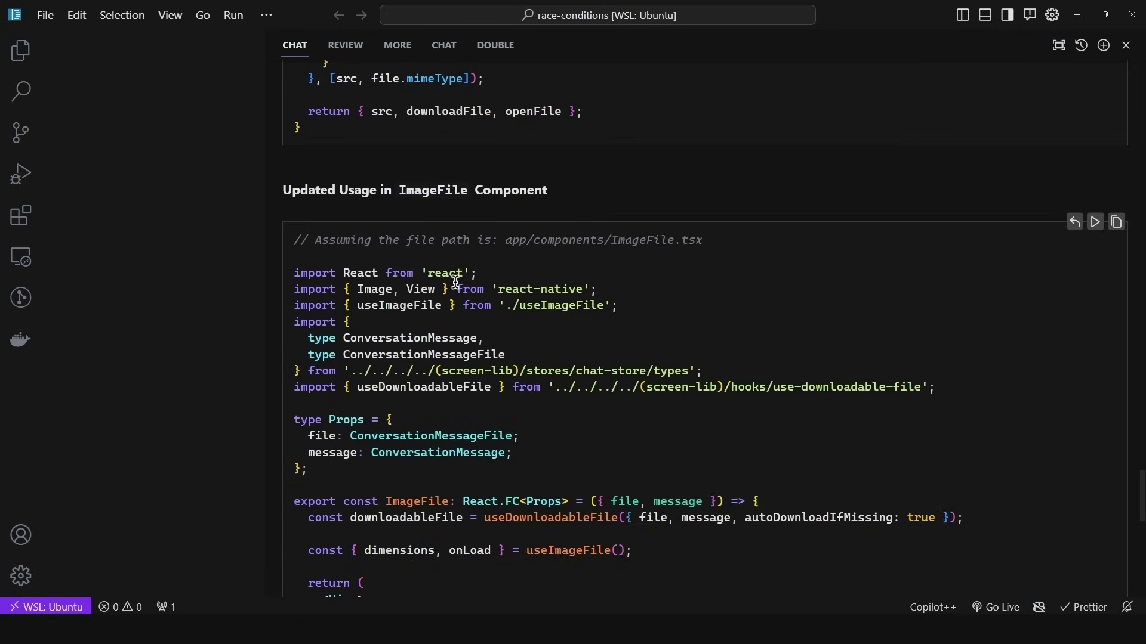
scroll(402, 174, down, 1)
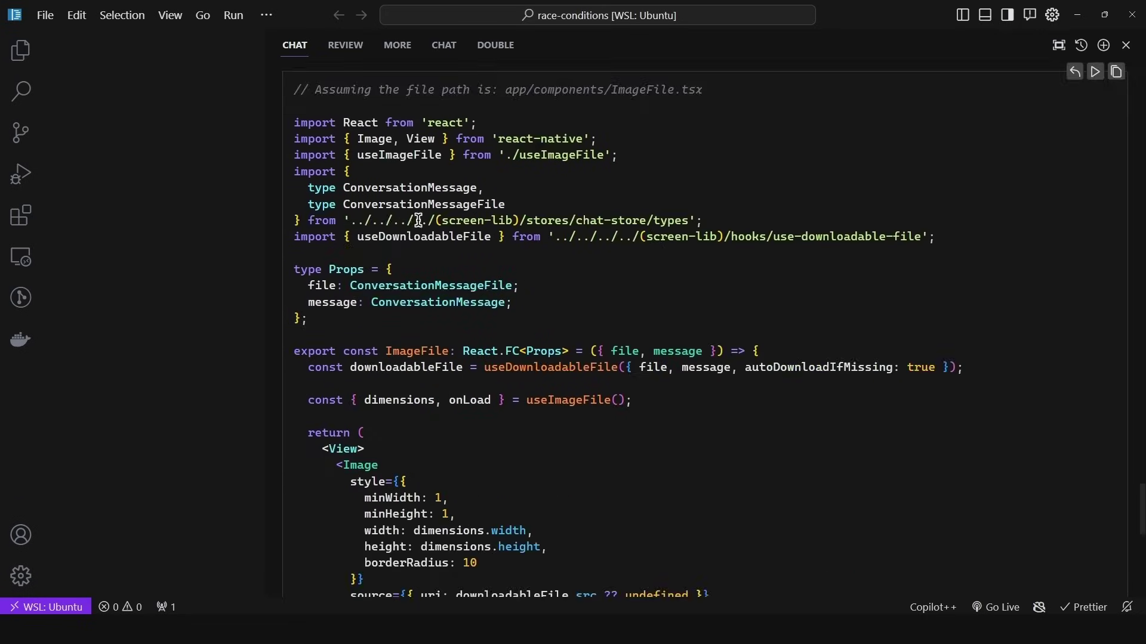
scroll(400, 221, down, 2)
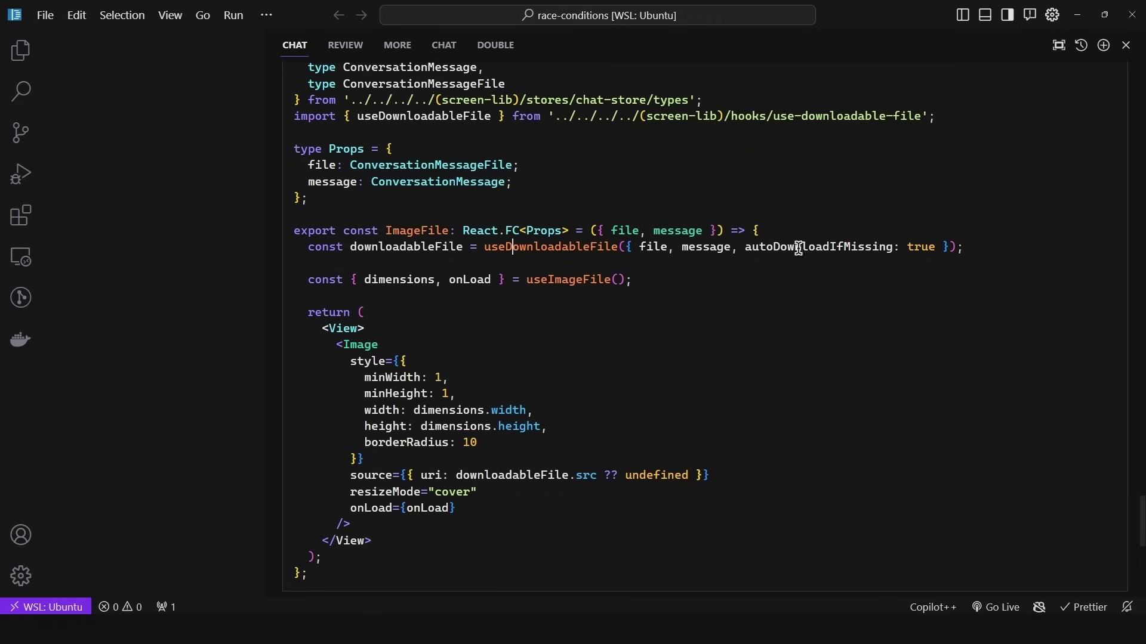
scroll(746, 247, down, 1)
Step: In Claude, view Opus's step-2 ImageFile code passing autoDownload: true
key(alt+Tab)
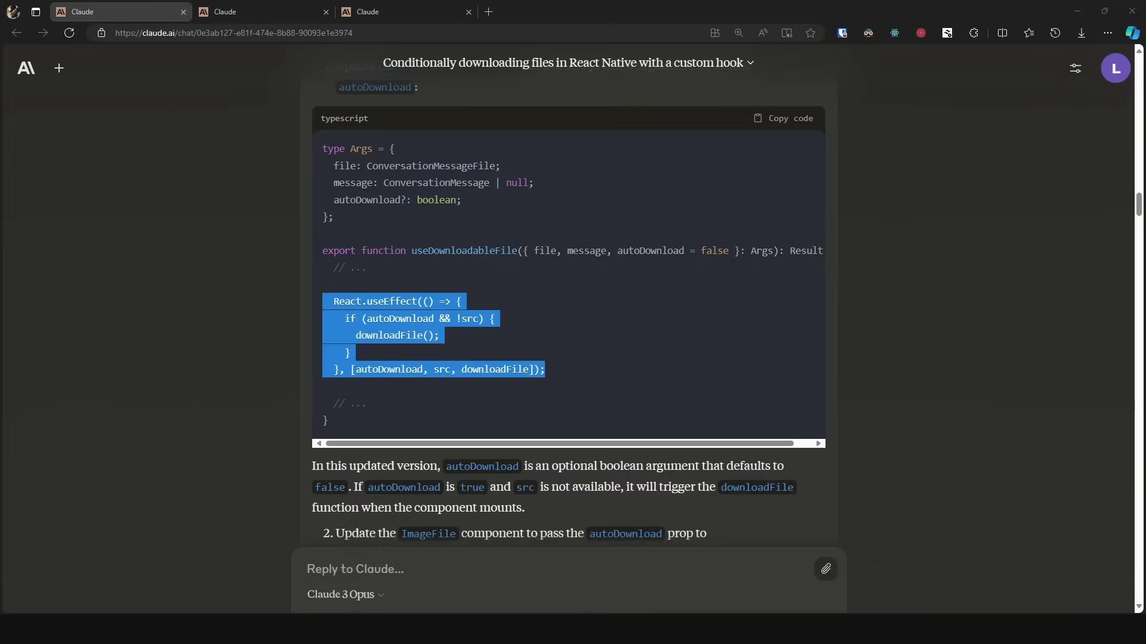
scroll(803, 318, down, 8)
scroll(765, 322, up, 2)
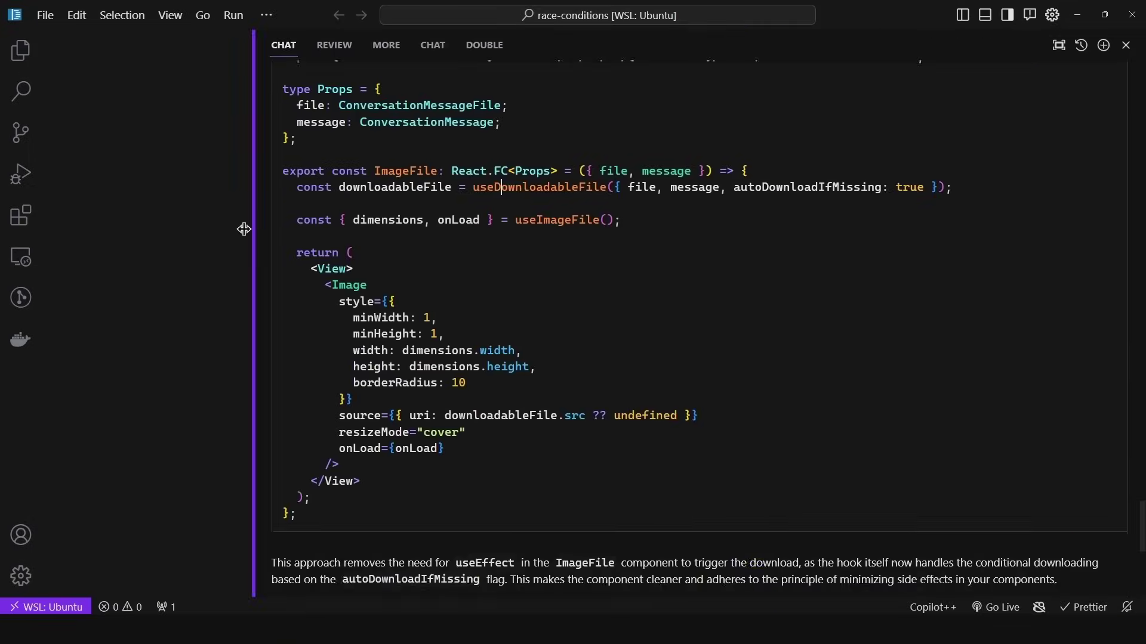
Step: Nudge Cursor's chat panel wider and scroll up to the ImageFile imports
drag(244, 229, 229, 230)
scroll(425, 310, up, 4)
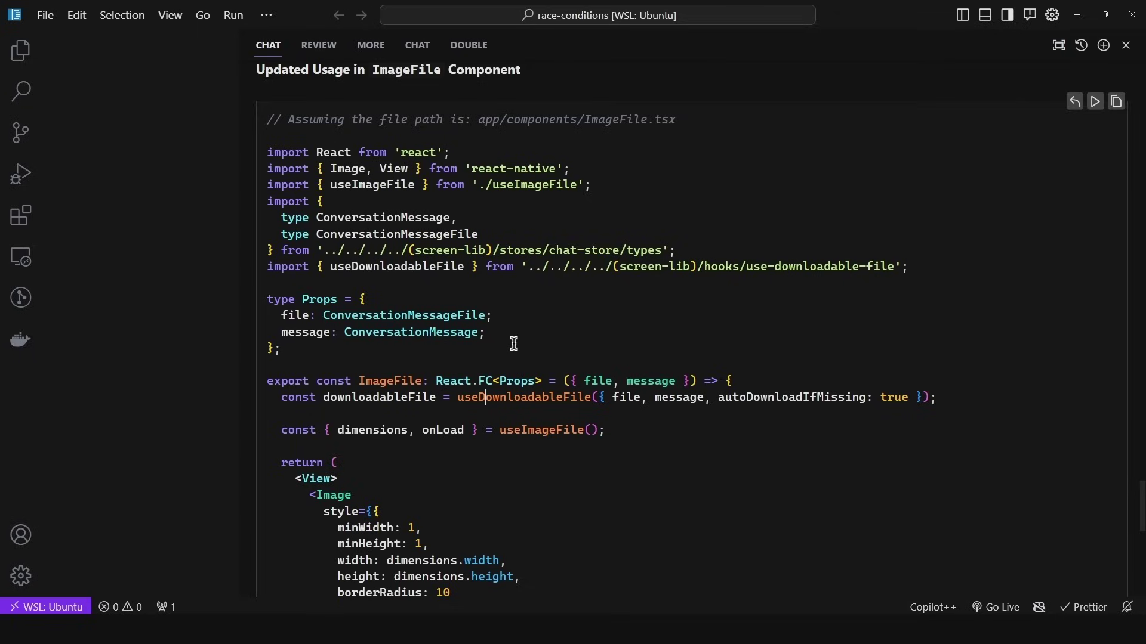
Step: In Claude's useEffect-free hook, highlight the if (autoDownload && !src) block and its downloadFile() call
key(alt+Tab)
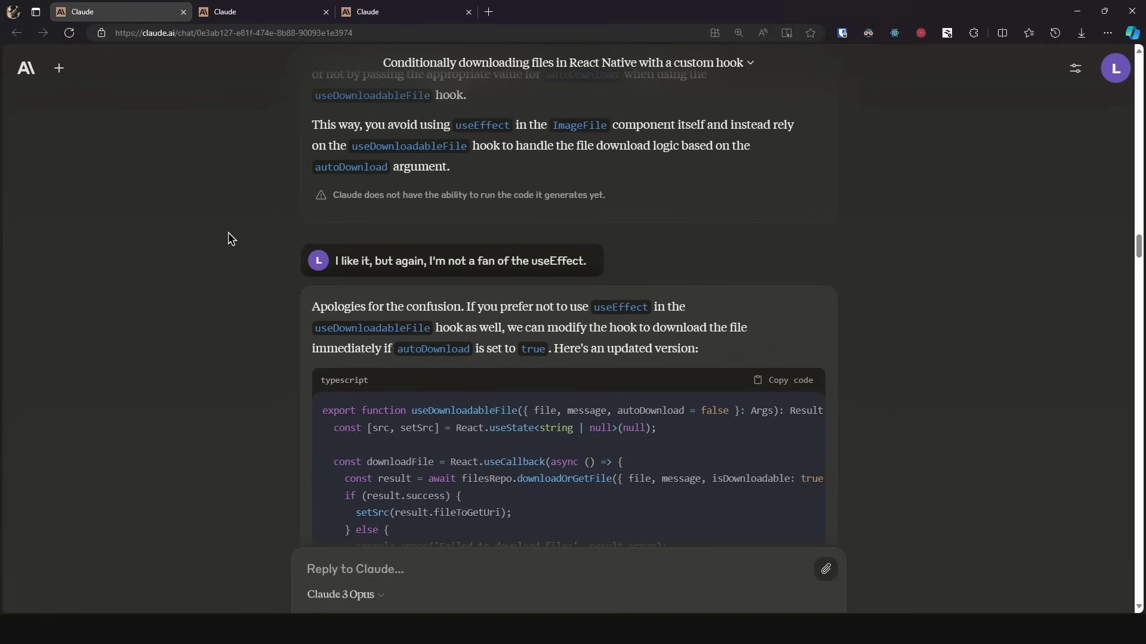
scroll(247, 297, down, 4)
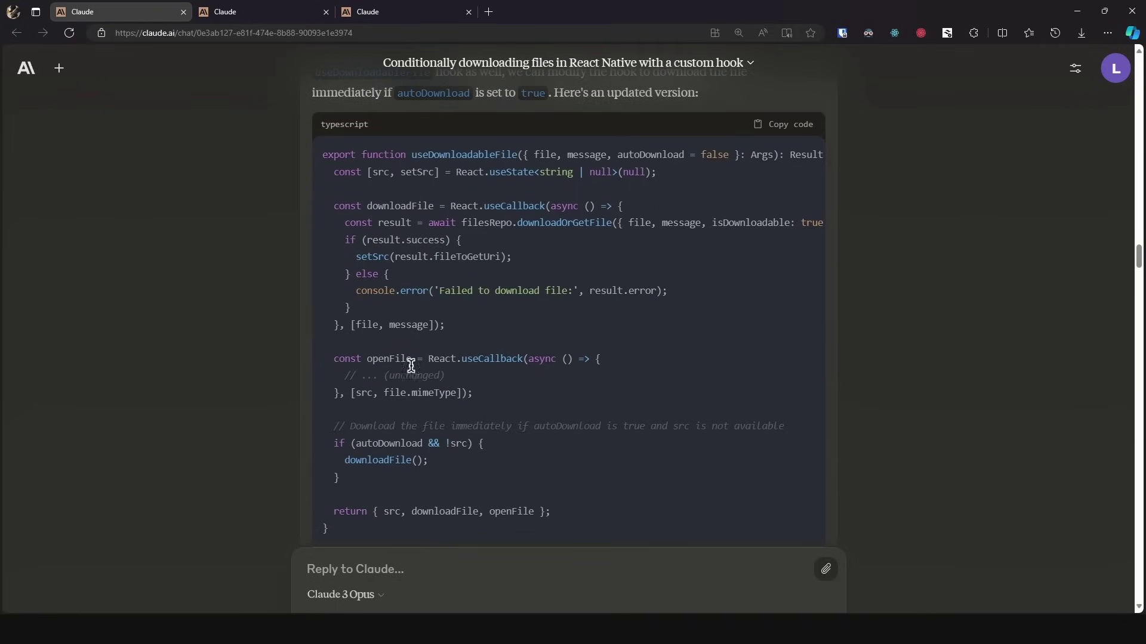
scroll(412, 370, down, 2)
scroll(388, 429, up, 2)
drag(365, 481, 321, 442)
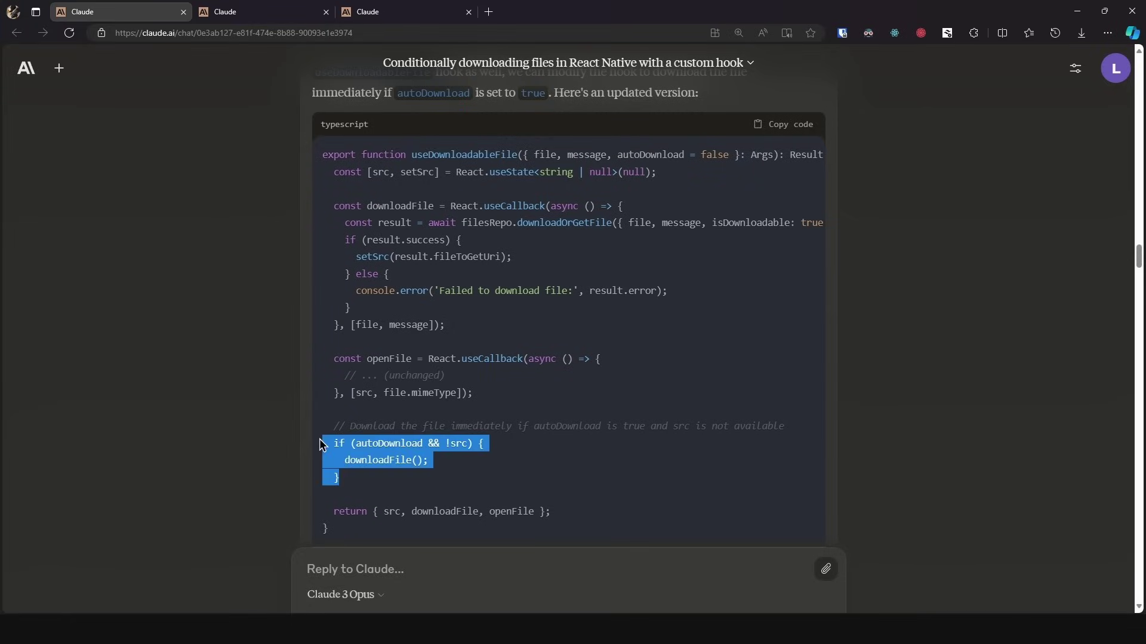
click(390, 455)
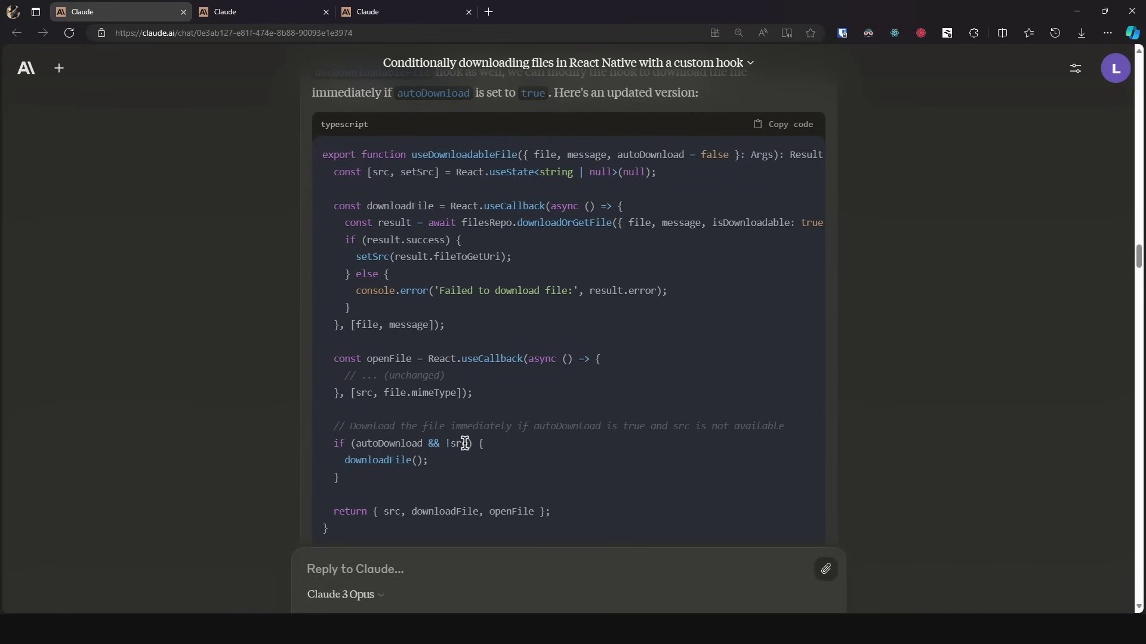
drag(429, 460, 345, 460)
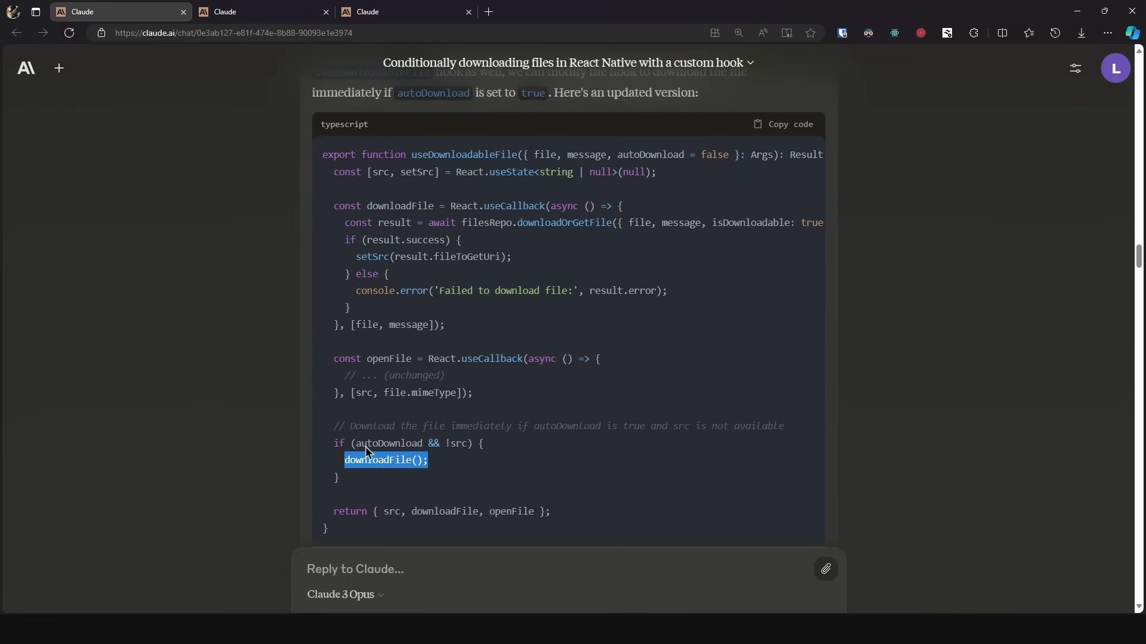
scroll(478, 275, down, 2)
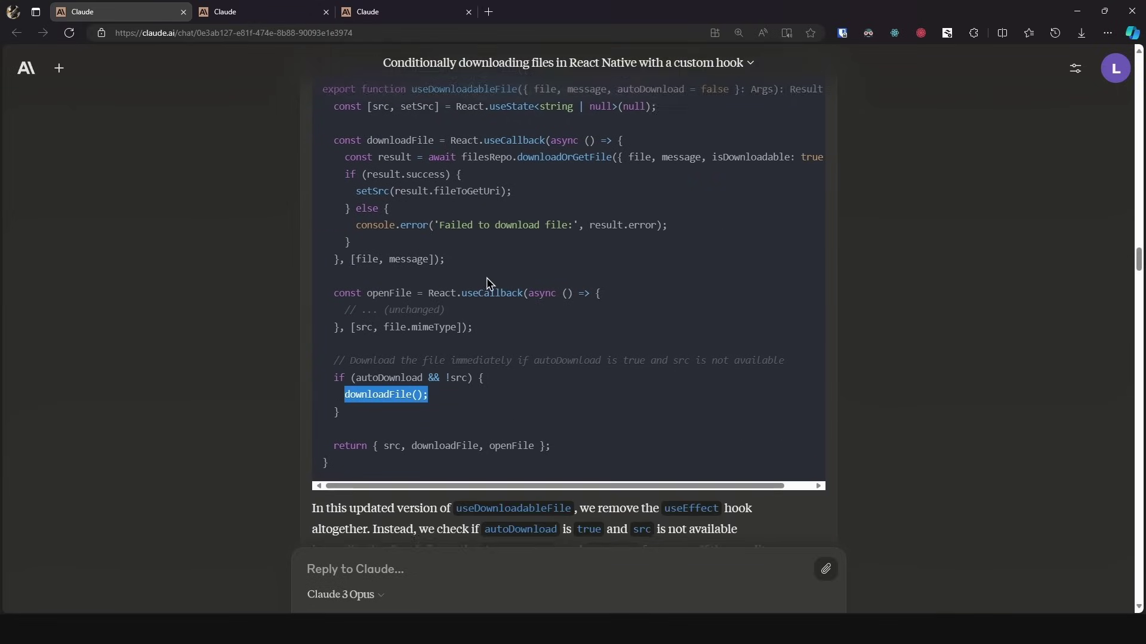
Step: Scroll Cursor's Modified useDownloadableFile Hook Without useEffect answer down to ImageFile and select that name
key(alt+Tab)
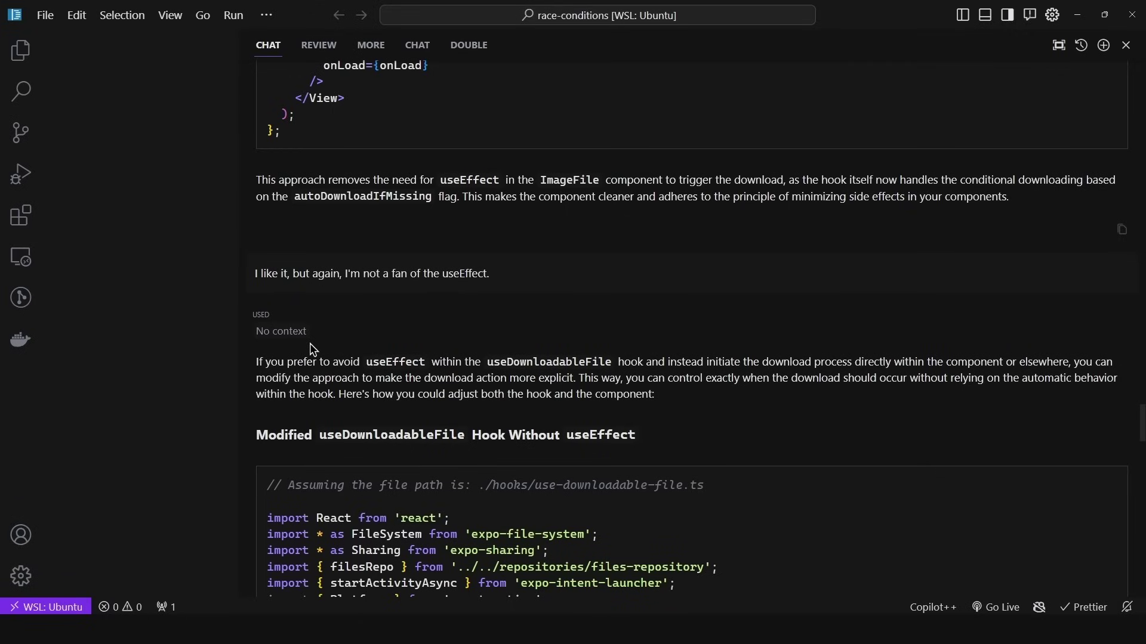
scroll(325, 358, down, 1)
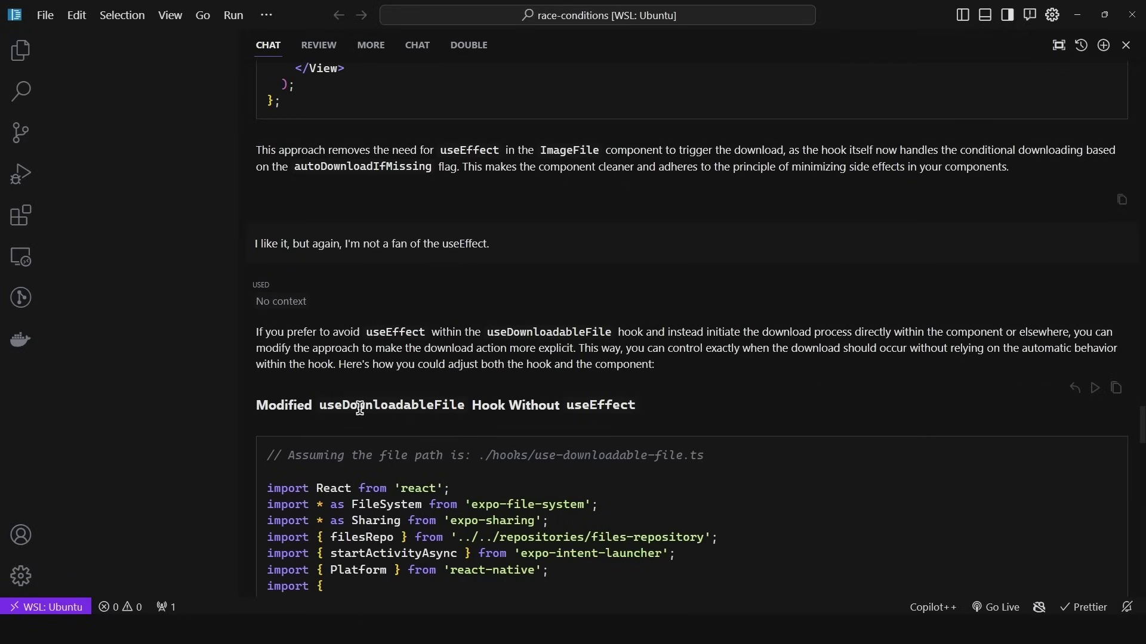
scroll(360, 408, down, 10)
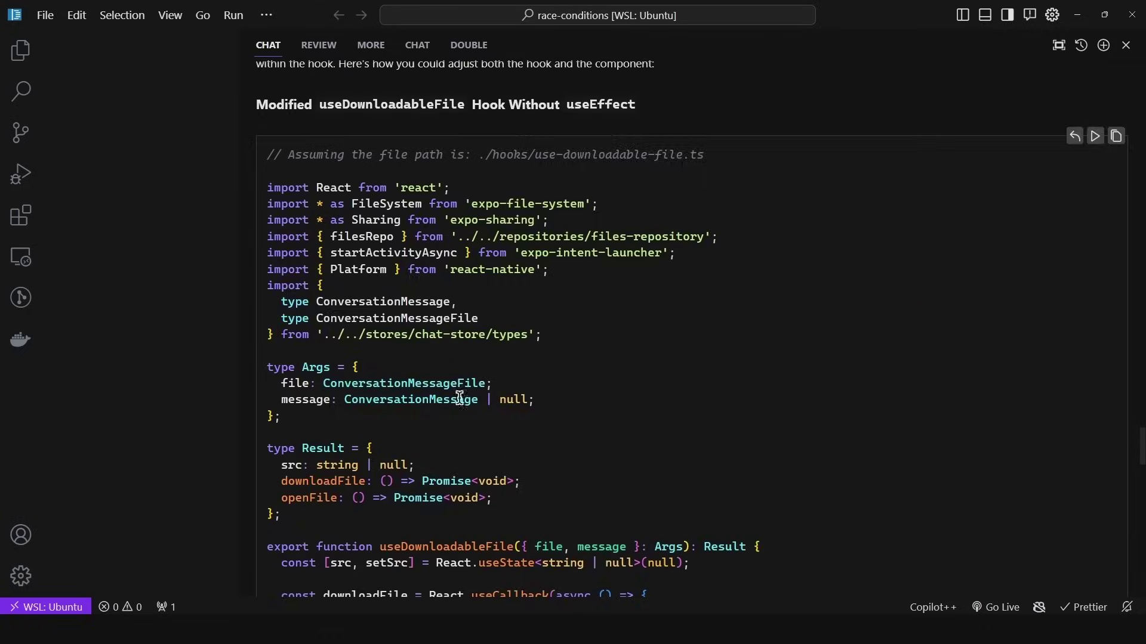
scroll(390, 300, down, 3)
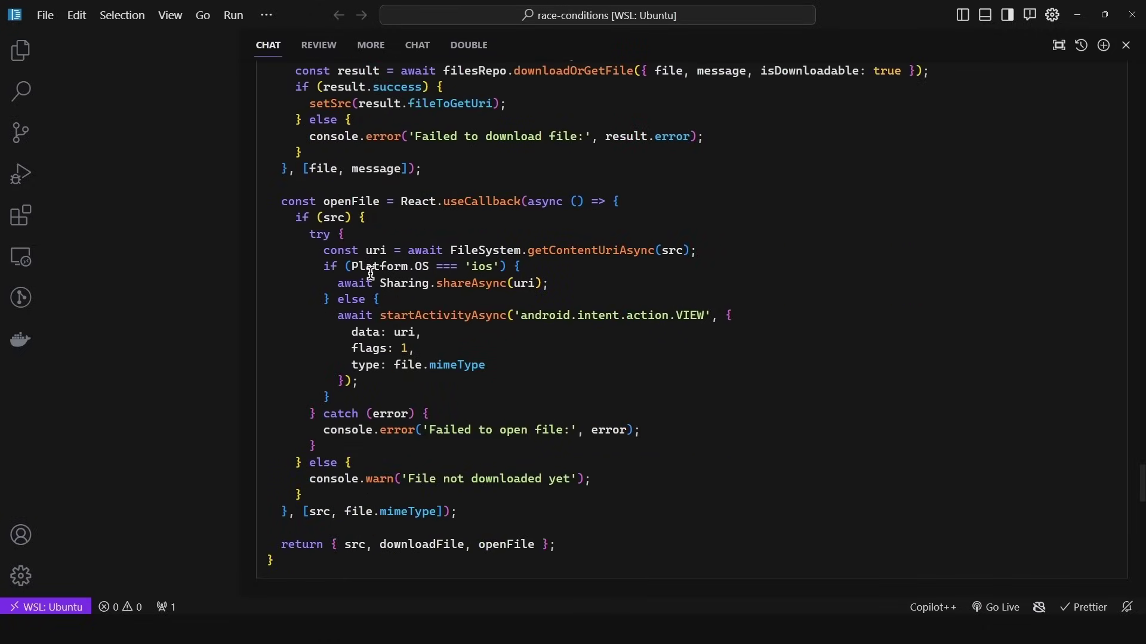
scroll(371, 274, down, 7)
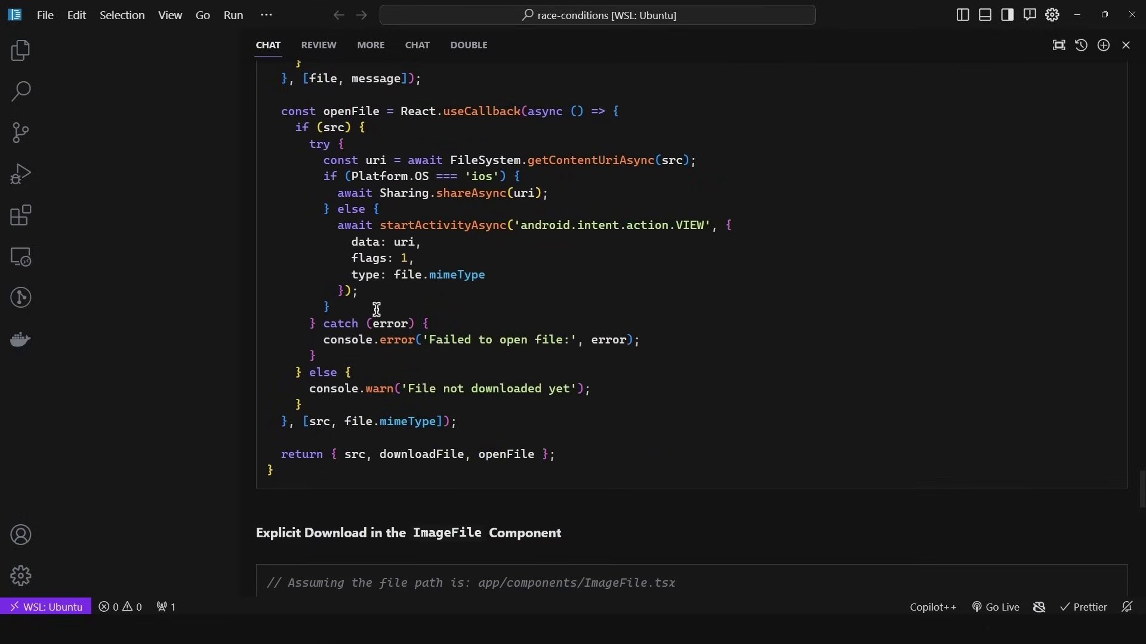
scroll(407, 290, down, 4)
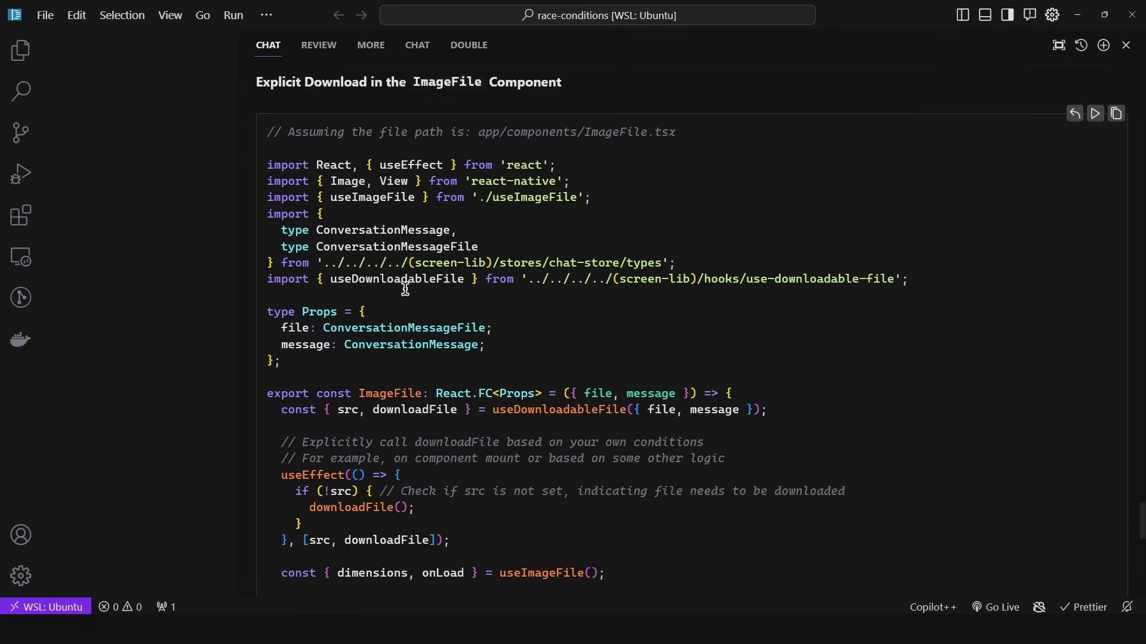
scroll(401, 280, down, 1)
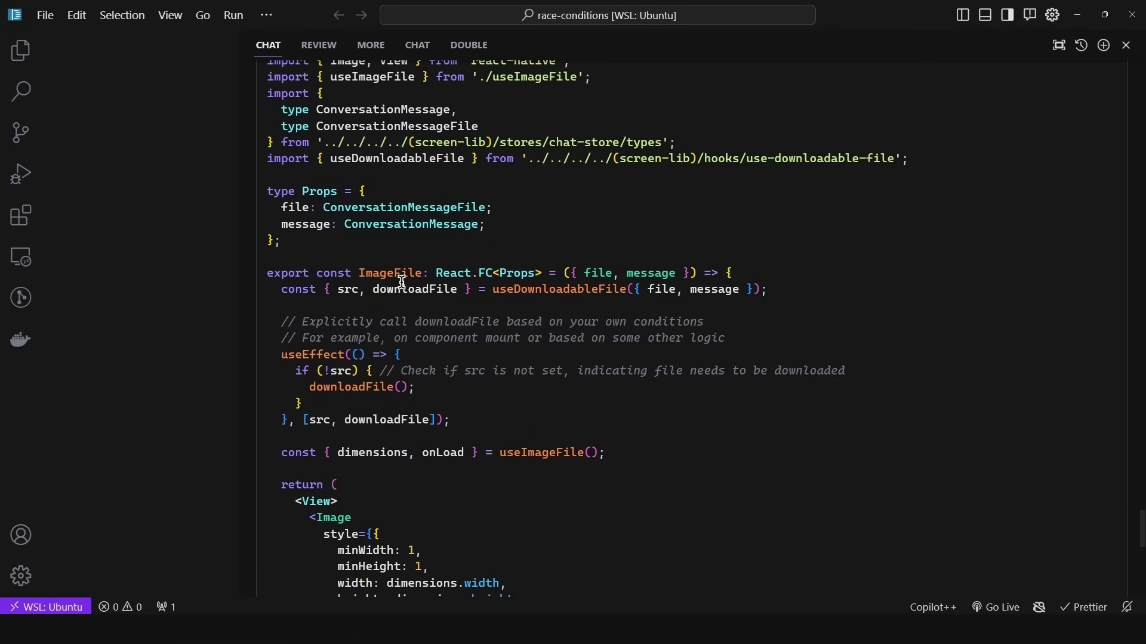
double_click(389, 272)
key(alt+Tab)
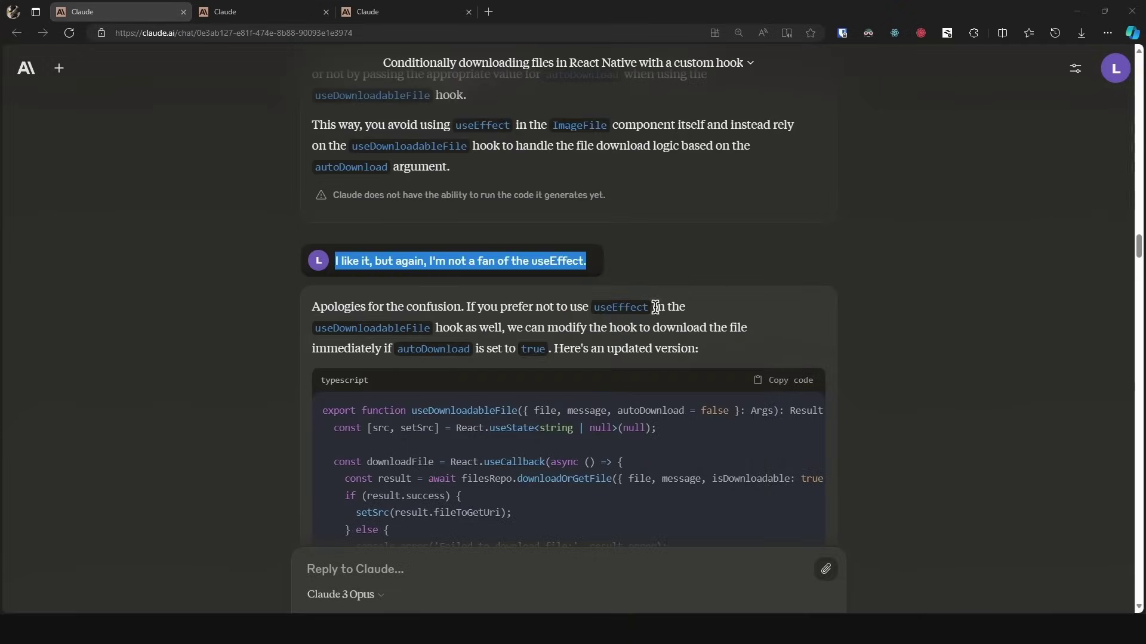
Step: Re-read Claude's updated hook and unchanged ImageFile, selecting the useDownloadableFile export name
scroll(654, 315, down, 5)
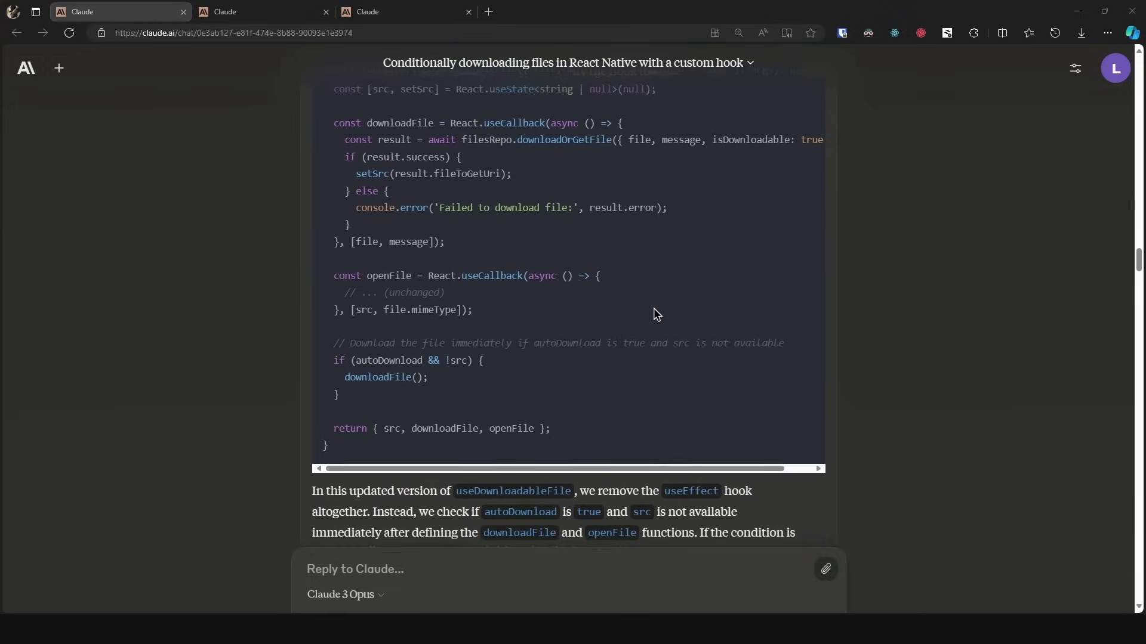
scroll(653, 308, up, 1)
double_click(422, 154)
scroll(471, 217, down, 4)
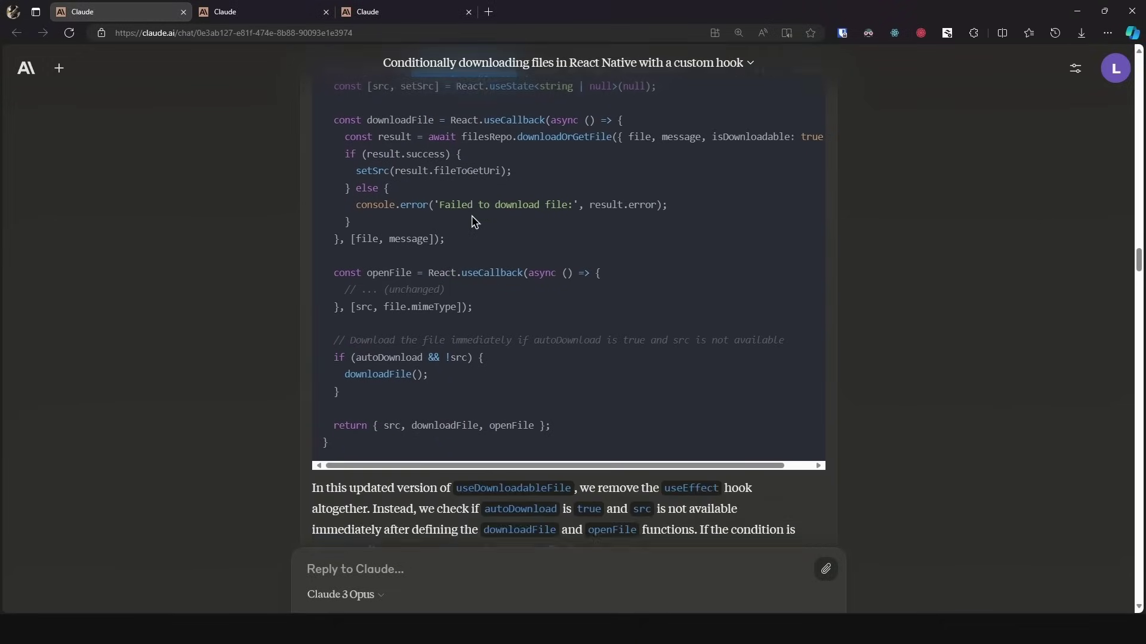
scroll(455, 231, down, 1)
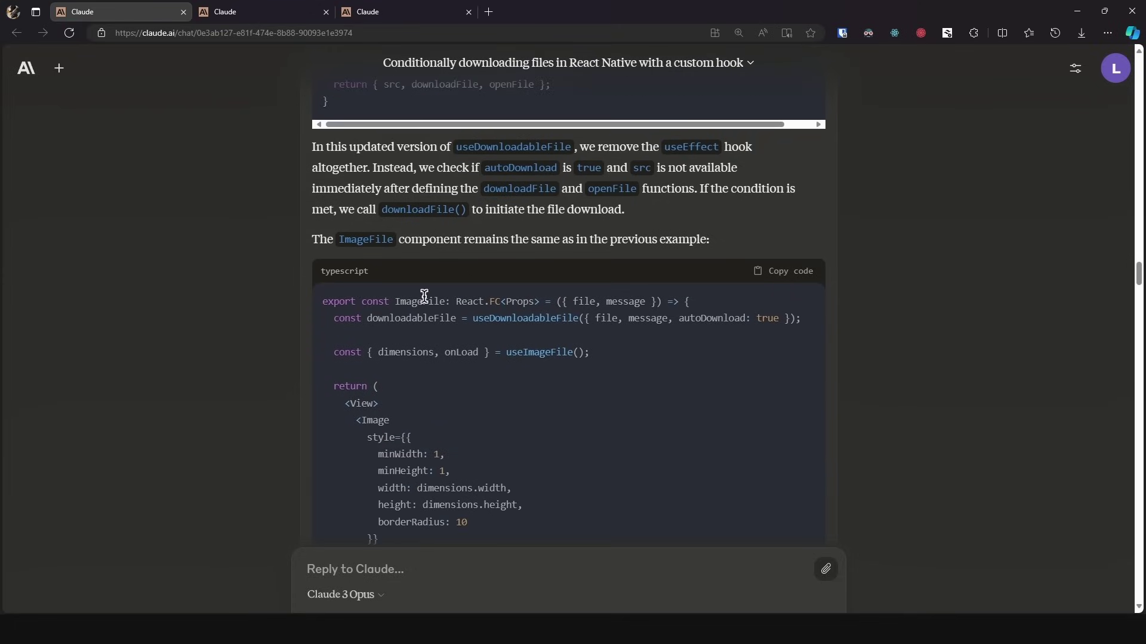
scroll(411, 300, up, 5)
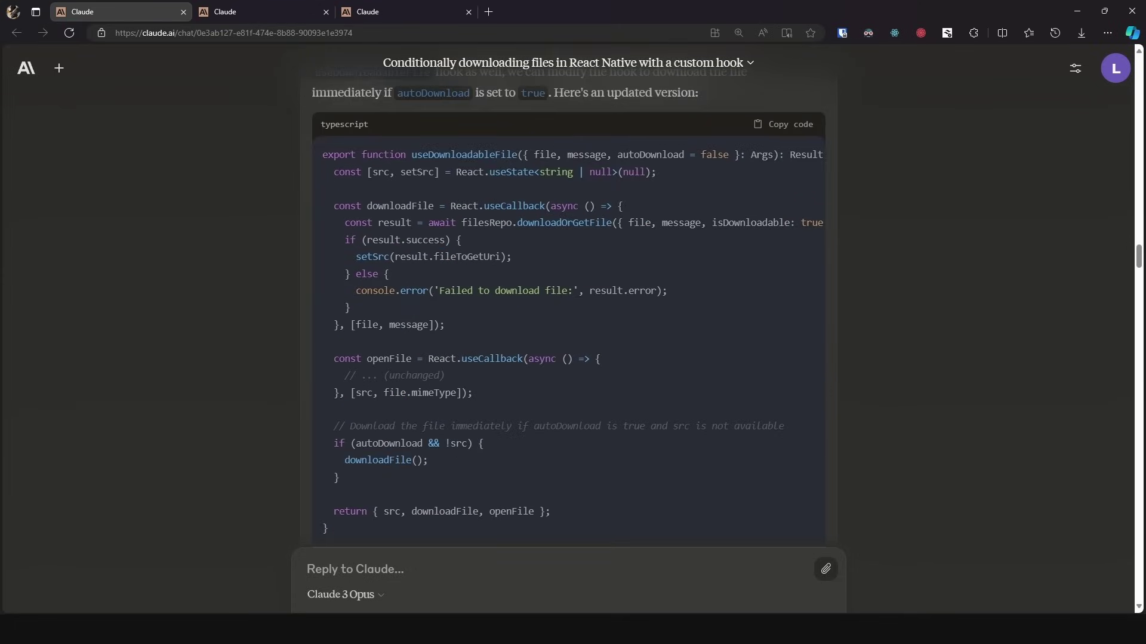
Step: Widen Cursor's chat panel so its hook code fits on screen
key(alt+Tab)
drag(759, 194, 192, 195)
scroll(409, 248, up, 10)
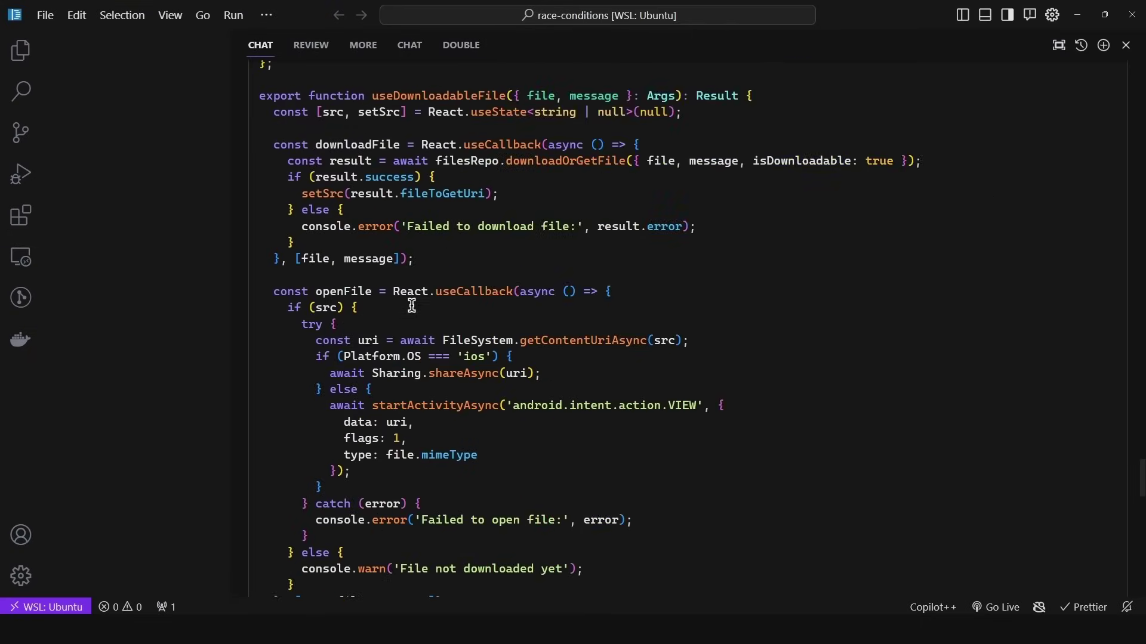
Step: Review Cursor's useDownloadableFile Args and Result types and openFile, then return to Claude
scroll(412, 306, up, 3)
scroll(370, 226, down, 1)
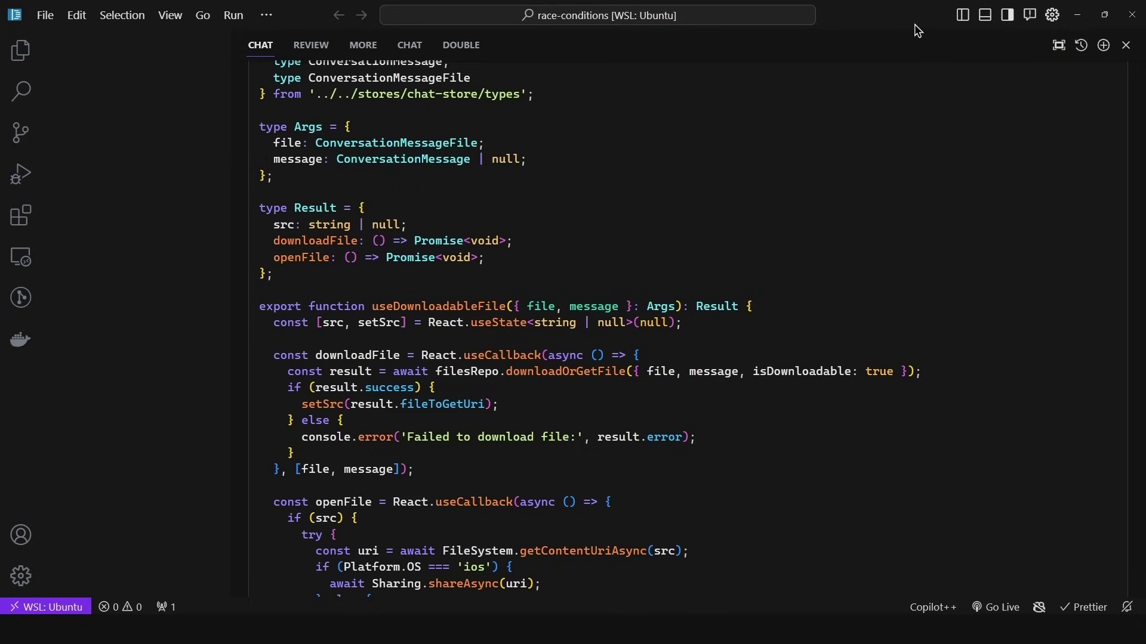
key(alt+Tab)
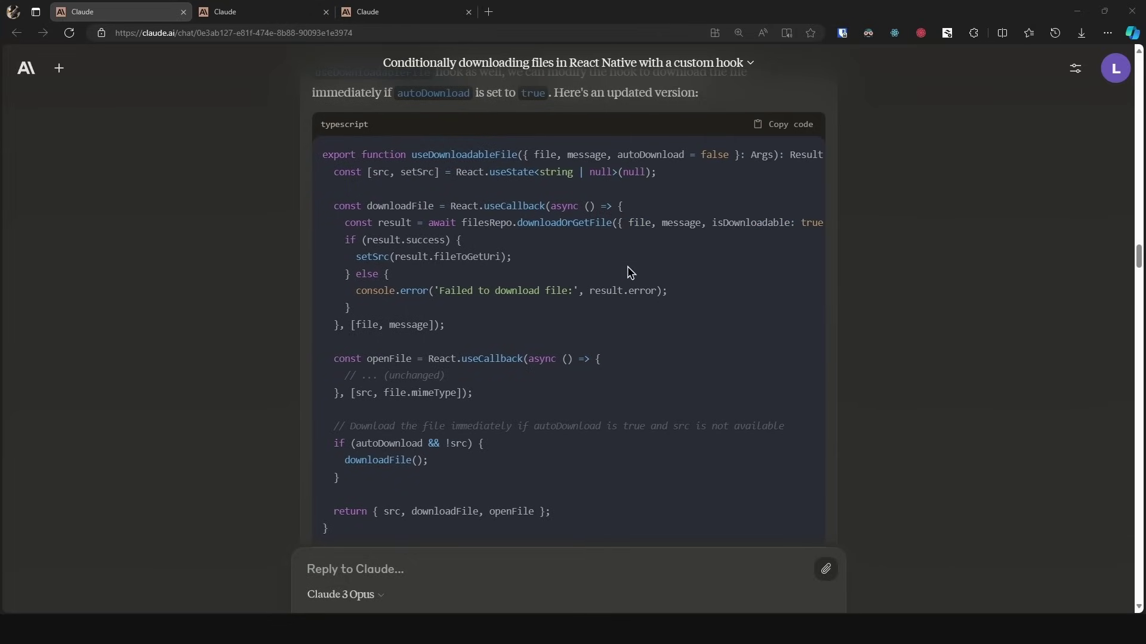
Step: Scroll to the 'Perfect. Although…' follow-up about src starting as null and select downloadOrGetFile
scroll(621, 267, down, 15)
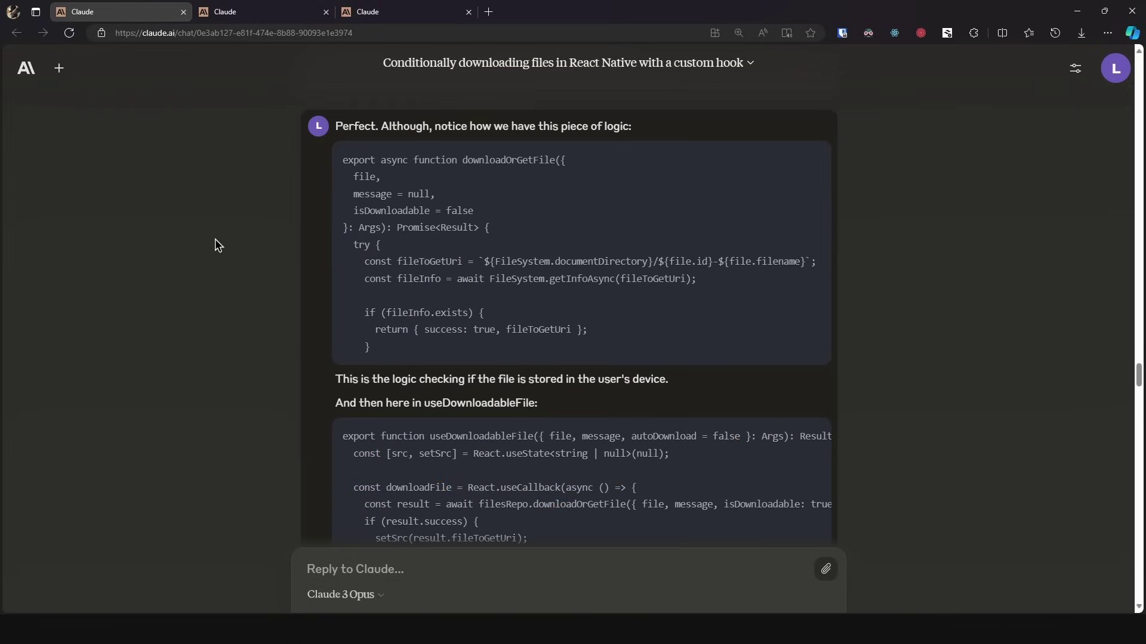
scroll(474, 136, down, 1)
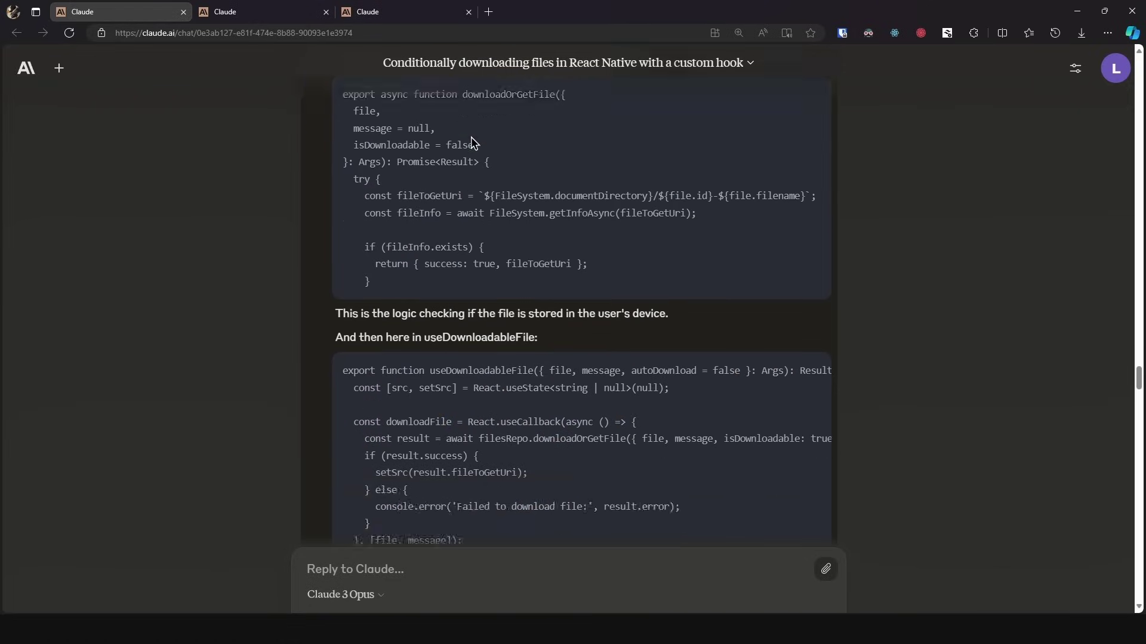
scroll(473, 143, up, 1)
double_click(501, 156)
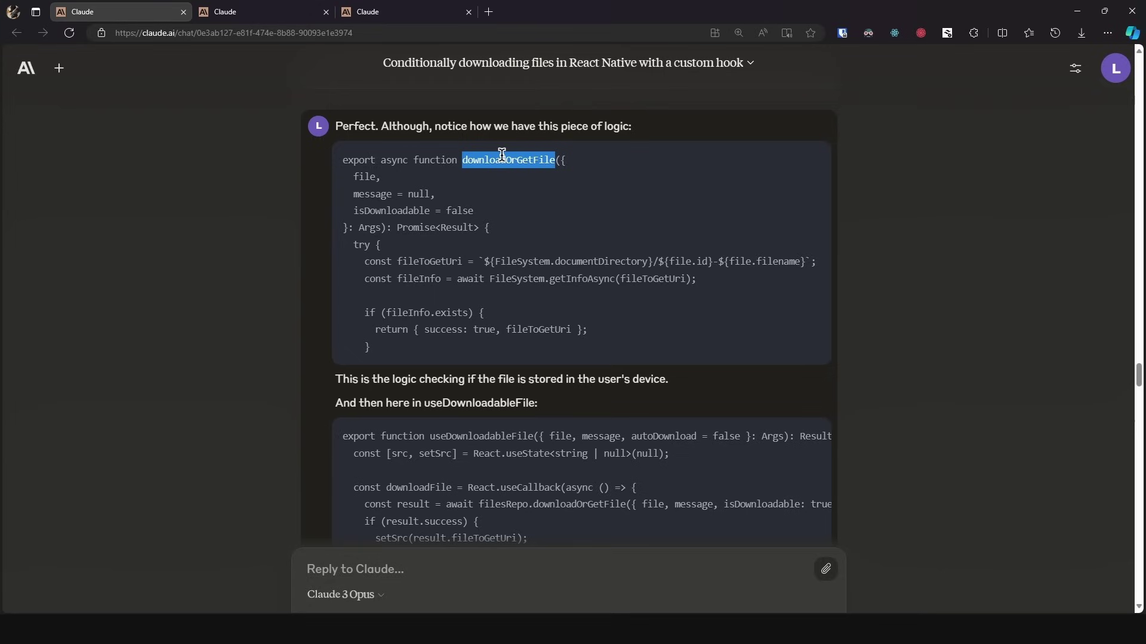
Step: Highlight the autoDownload && src === null if-block and scroll to Claude's agreeing reply
scroll(501, 155, down, 1)
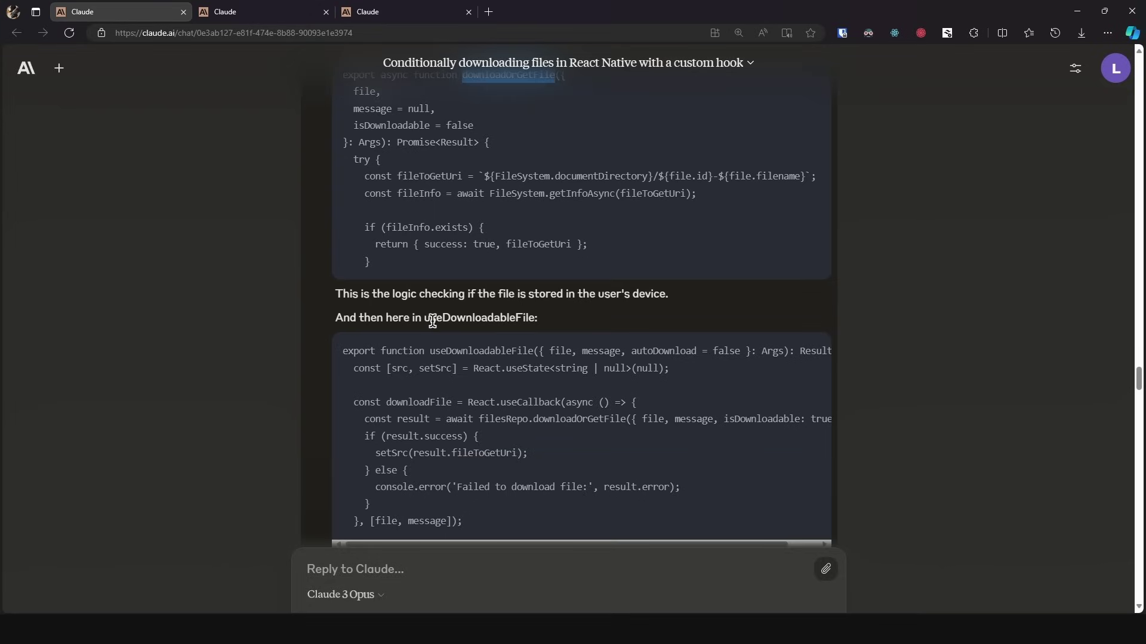
scroll(495, 308, down, 2)
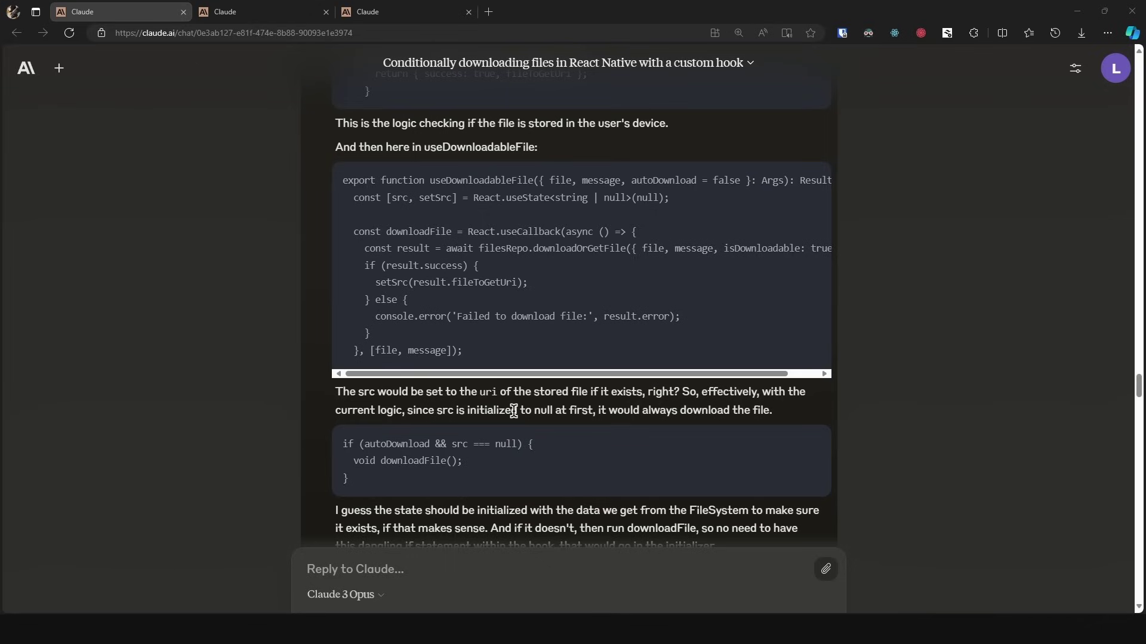
scroll(449, 401, down, 2)
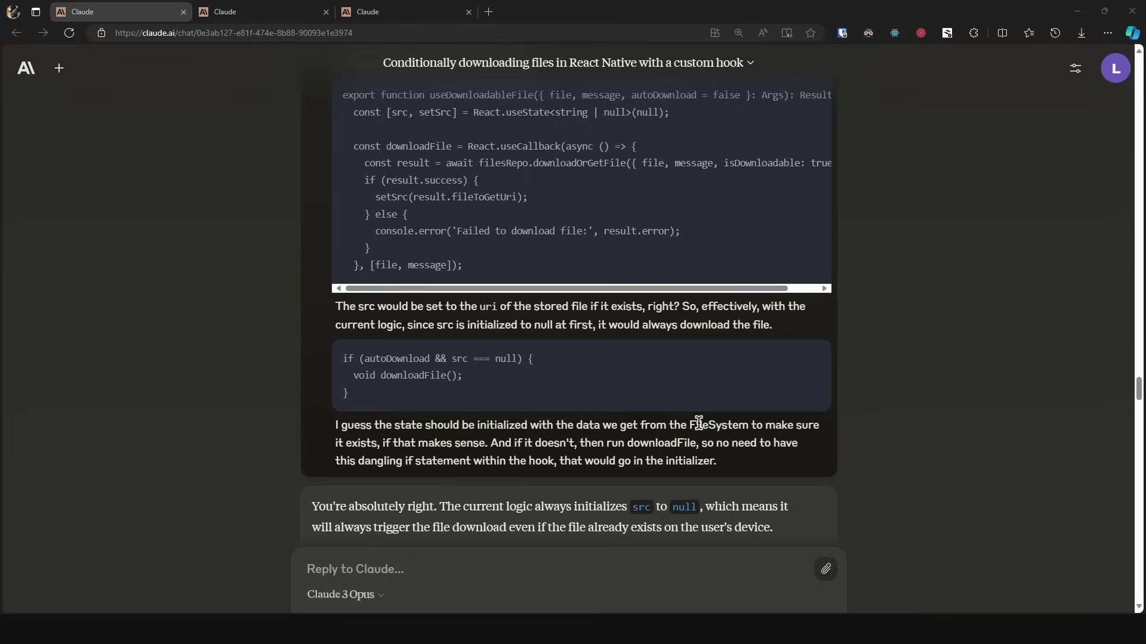
drag(383, 402, 338, 363)
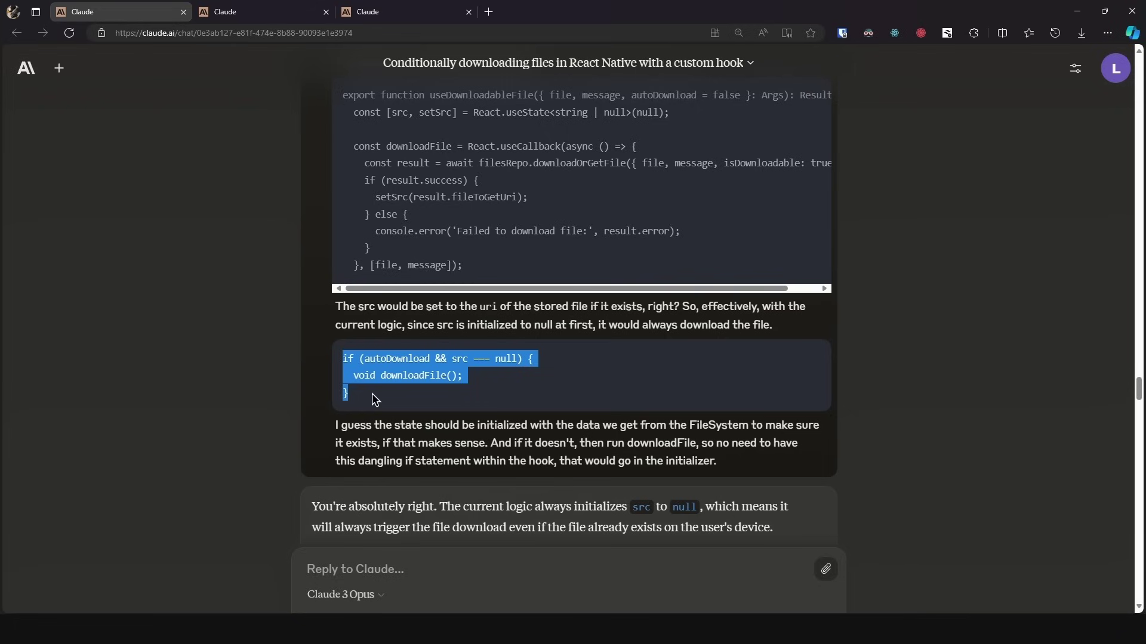
scroll(371, 392, up, 2)
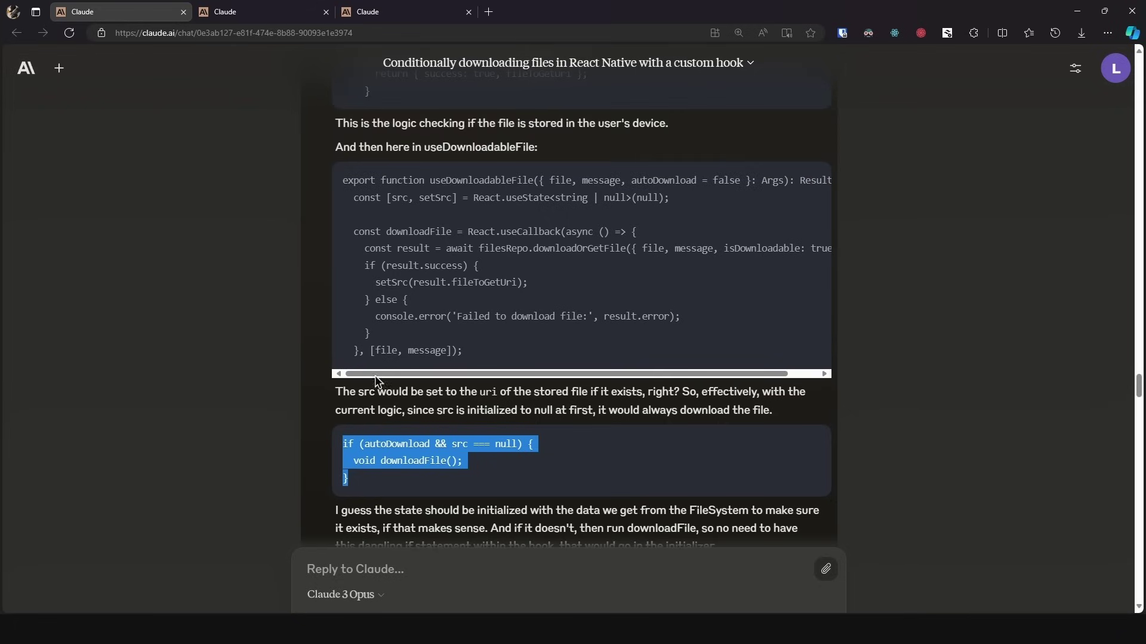
scroll(396, 328, up, 2)
scroll(374, 353, down, 4)
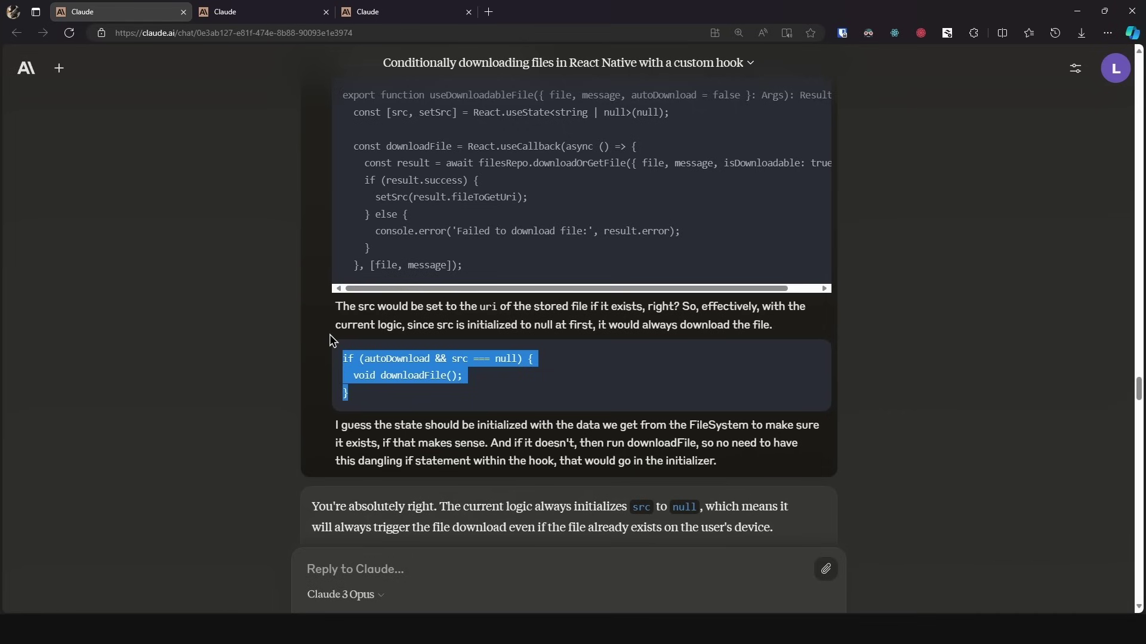
scroll(330, 338, down, 4)
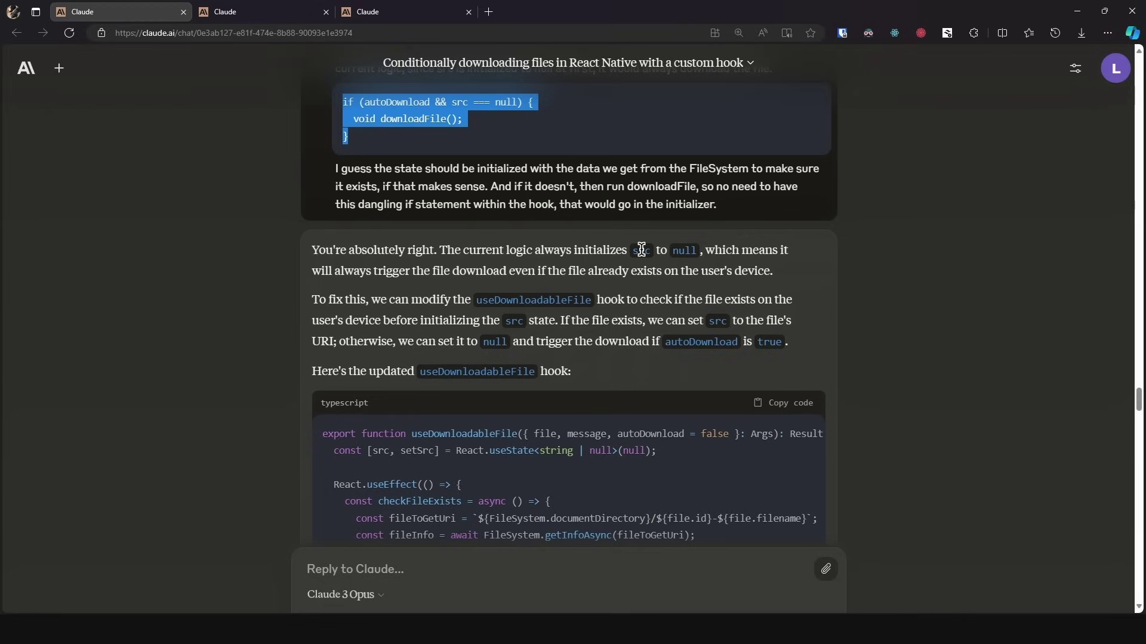
scroll(640, 250, down, 1)
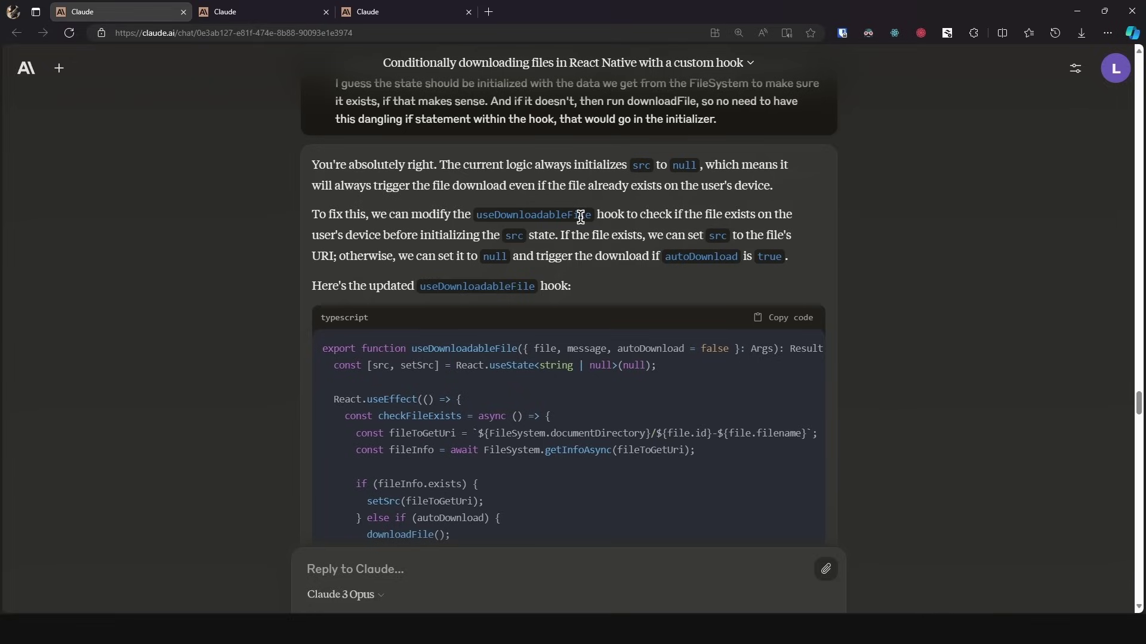
scroll(580, 216, down, 3)
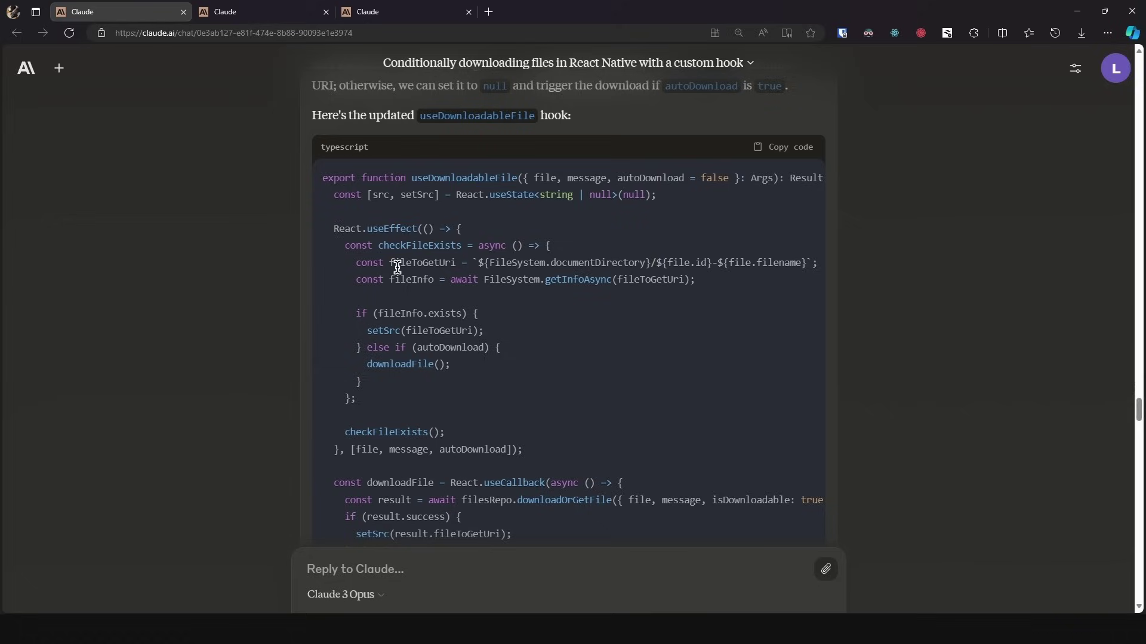
drag(710, 279, 320, 267)
scroll(321, 267, up, 8)
scroll(334, 293, up, 2)
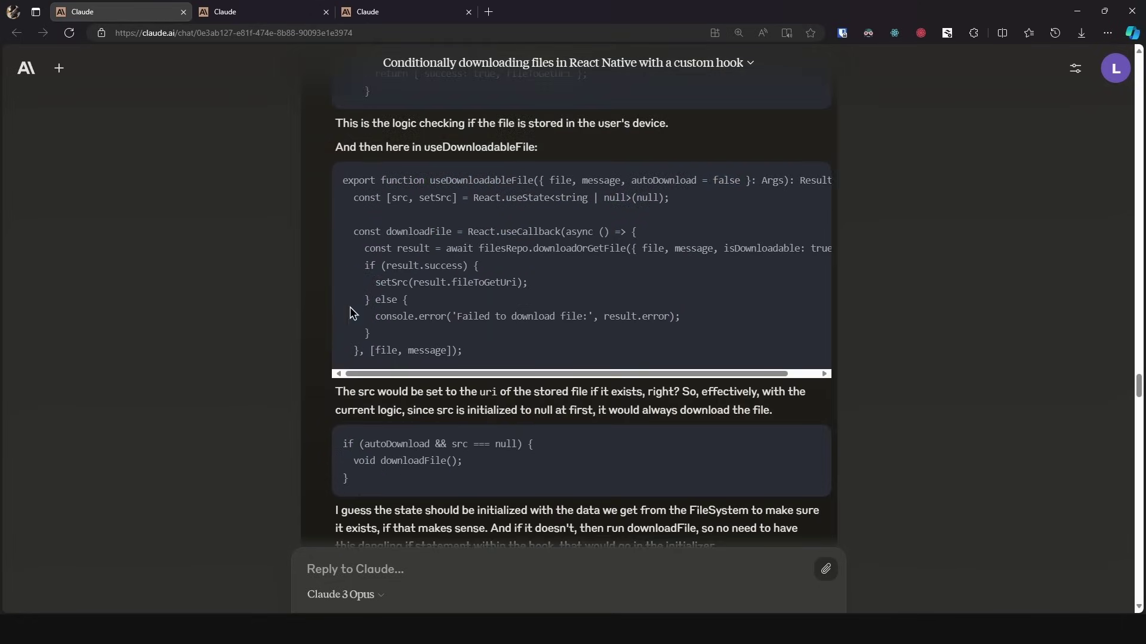
scroll(444, 263, up, 4)
drag(697, 279, 331, 260)
scroll(346, 269, down, 12)
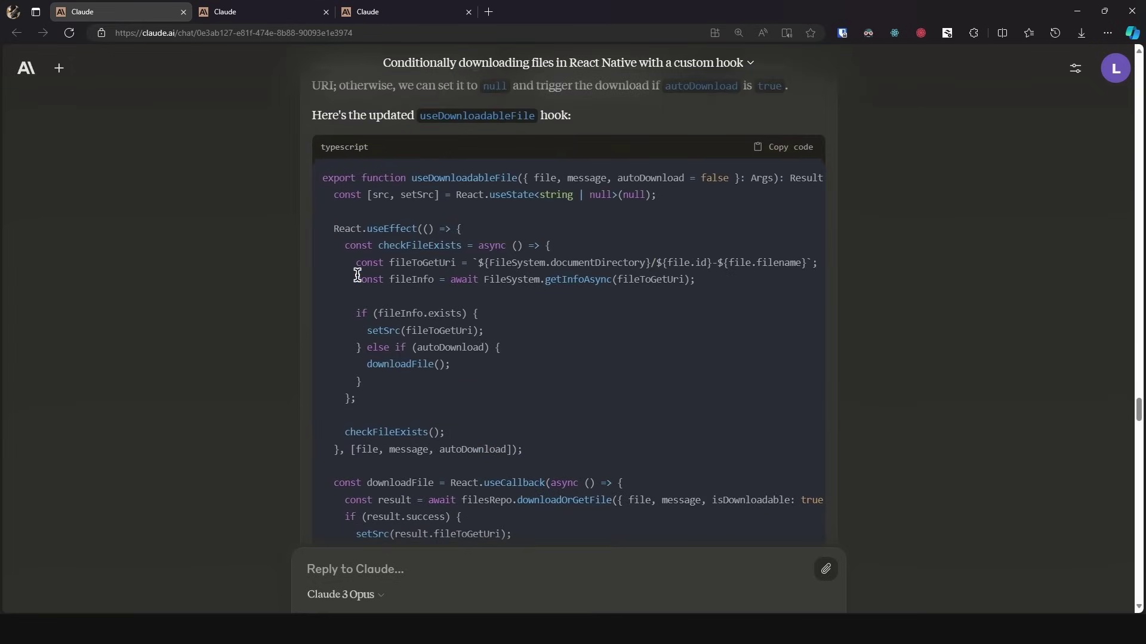
Step: In Cursor's updated useDownloadableFile answer, select the fields of the Args type
key(alt+Tab)
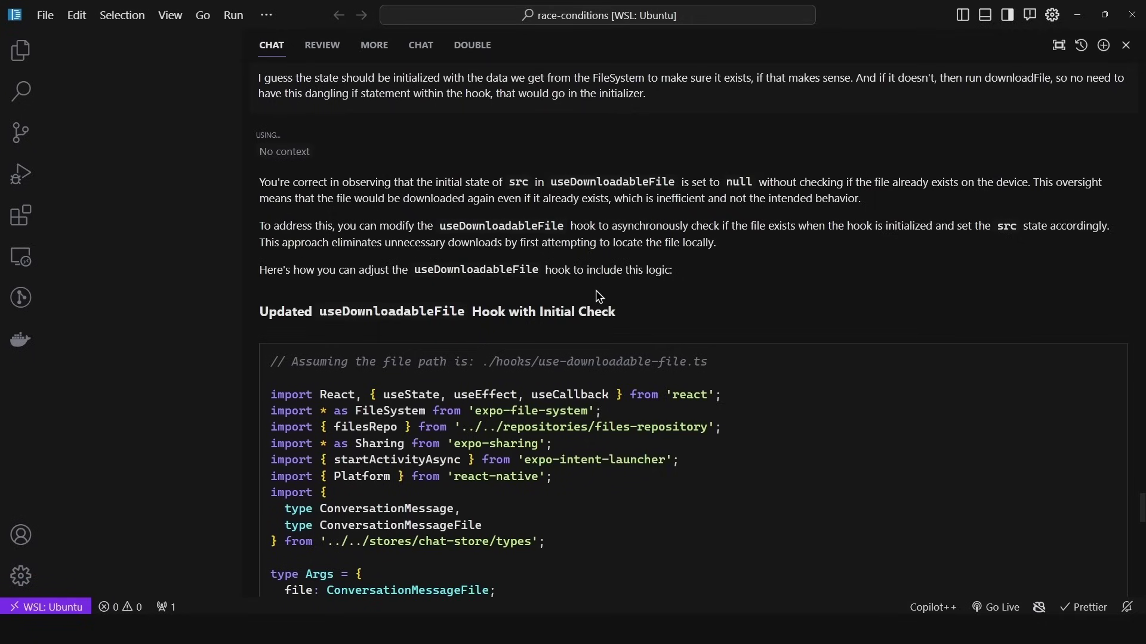
scroll(597, 292, down, 10)
scroll(573, 287, up, 9)
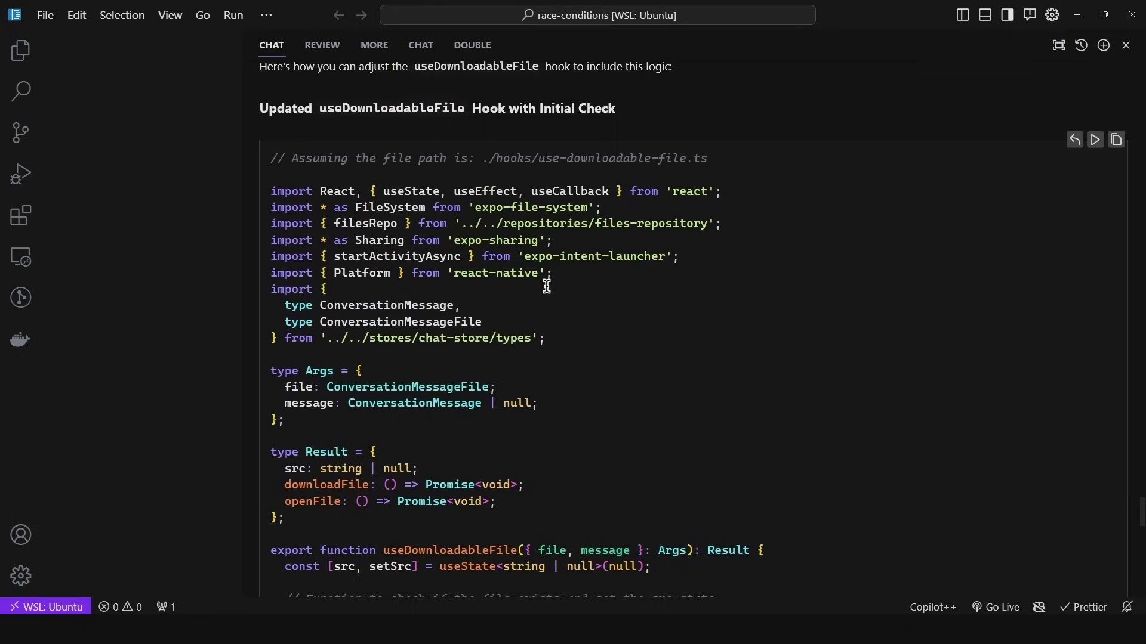
scroll(548, 296, down, 4)
scroll(540, 269, up, 5)
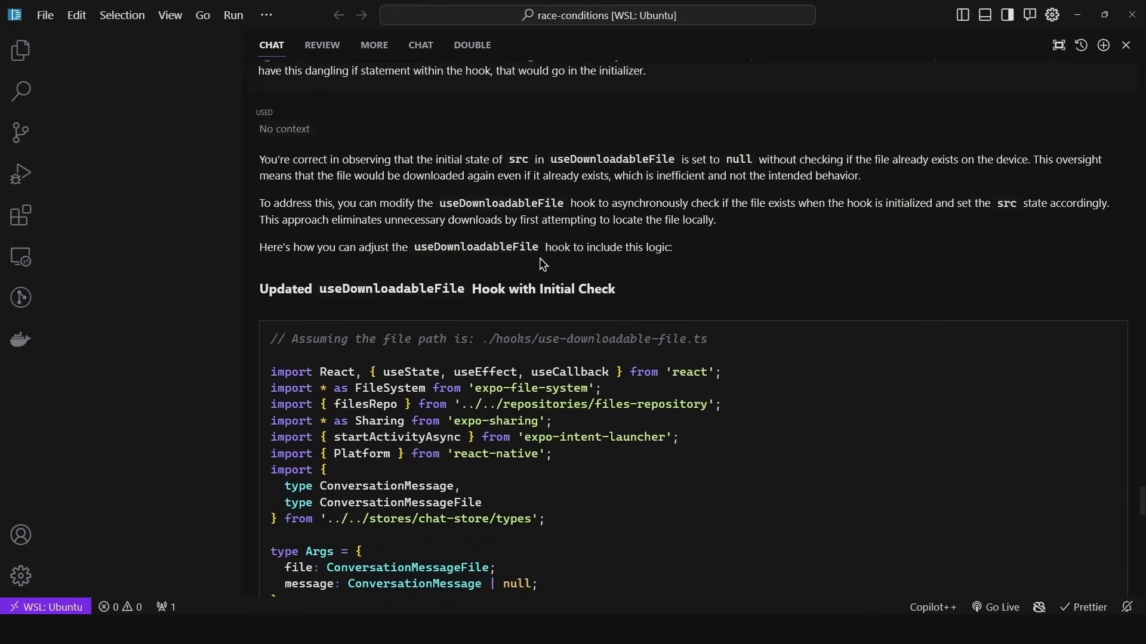
scroll(522, 244, down, 5)
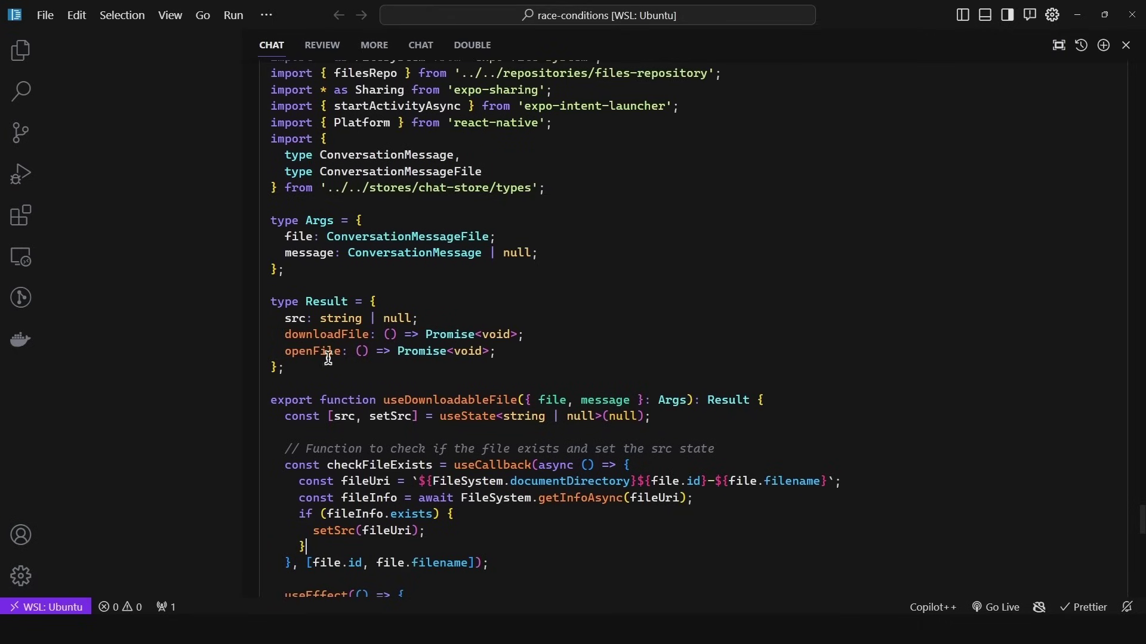
drag(286, 270, 271, 220)
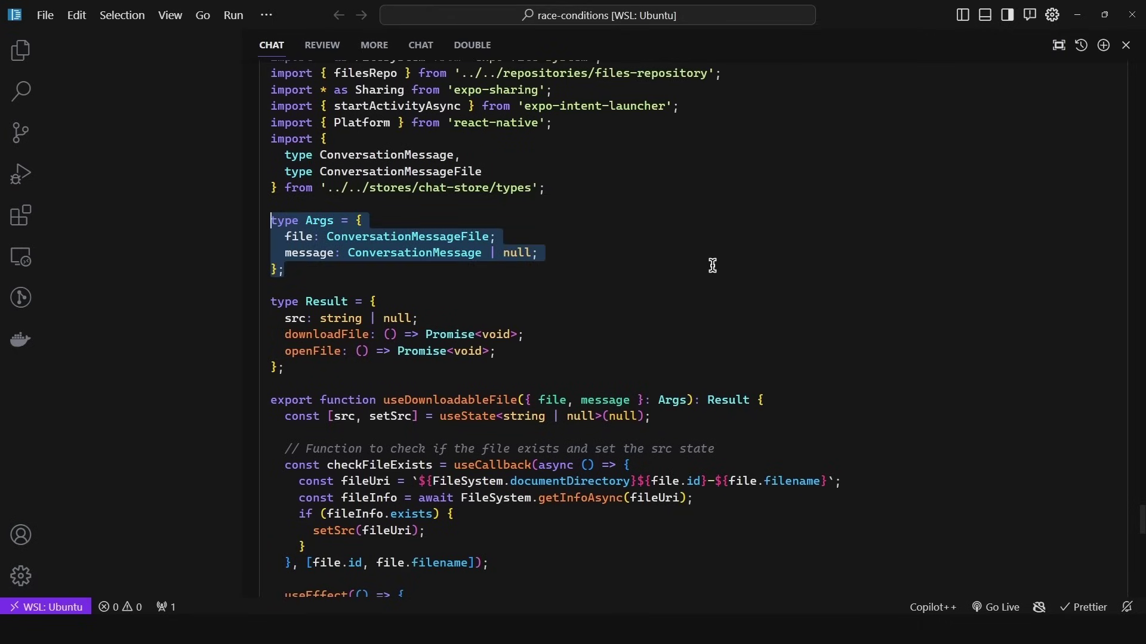
Step: Select the checkFileExists useCallback, its body, and the useEffect that calls it
scroll(713, 266, down, 3)
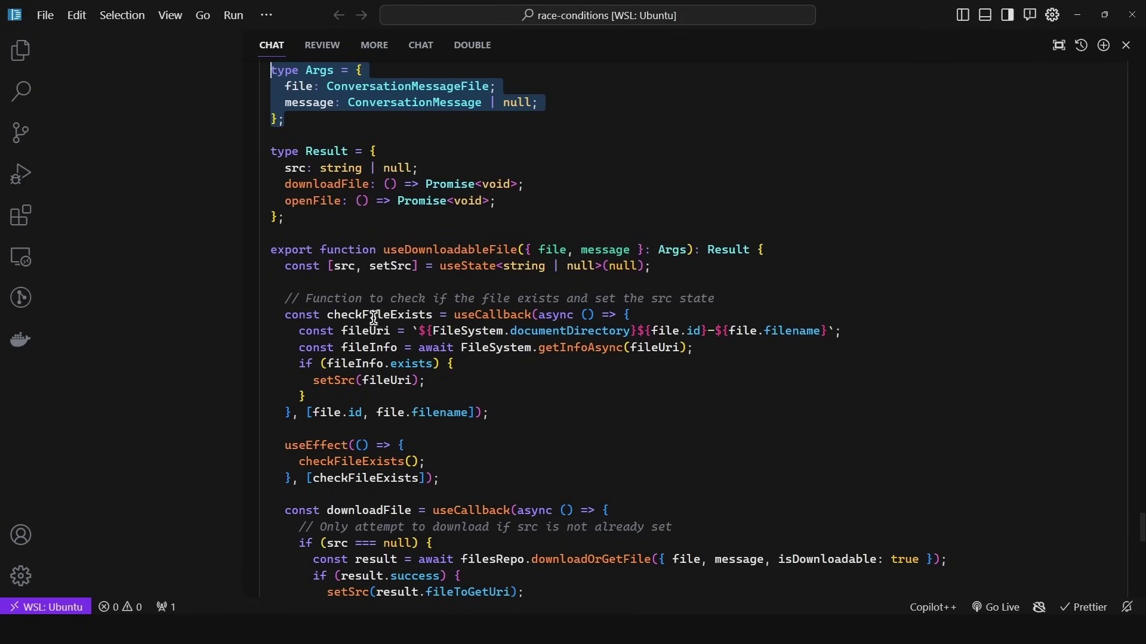
double_click(374, 318)
scroll(452, 297, down, 1)
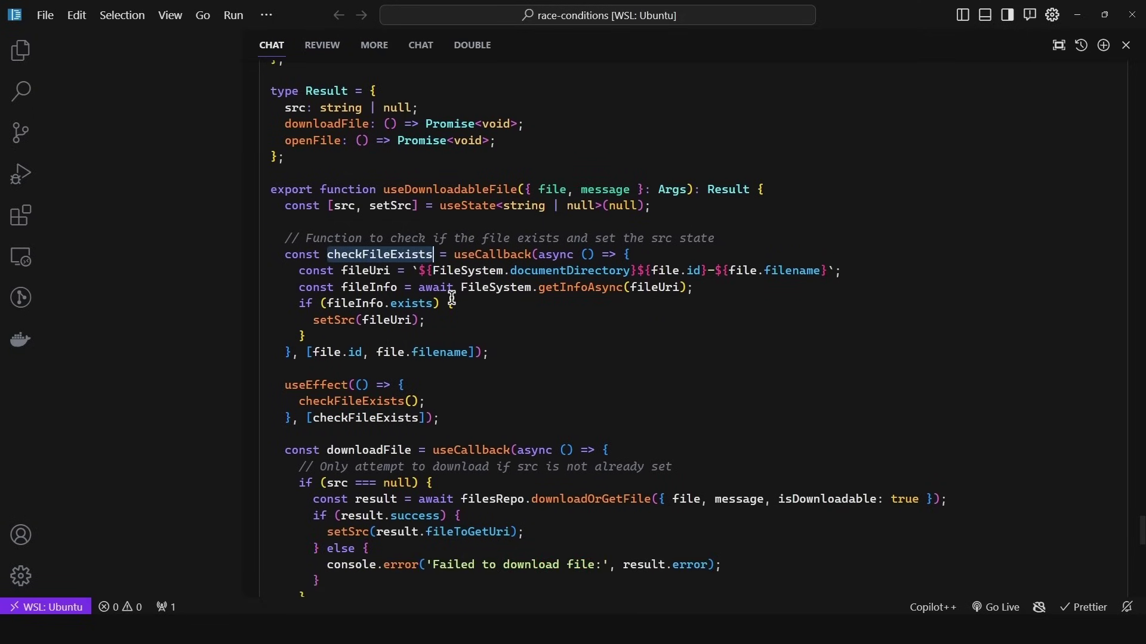
drag(326, 335, 277, 267)
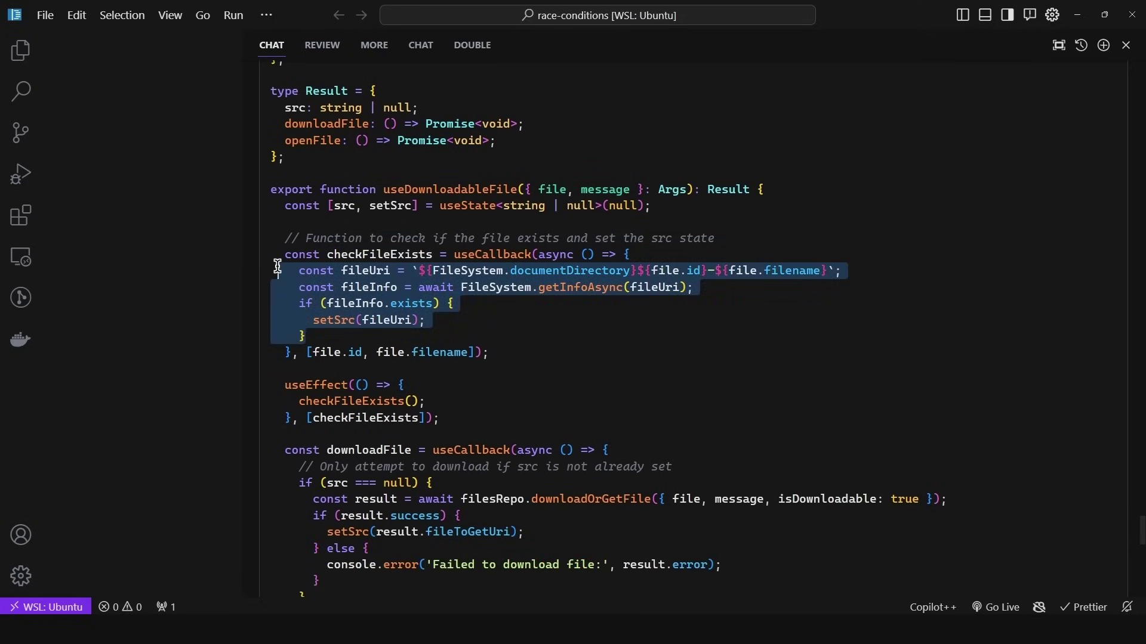
drag(459, 416, 281, 375)
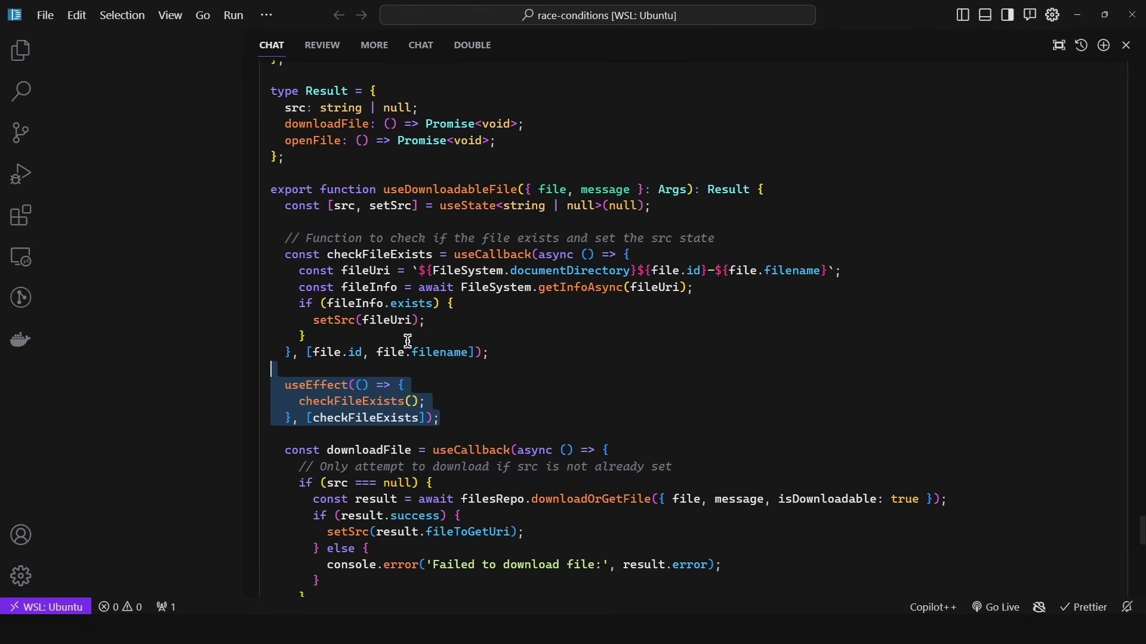
double_click(492, 255)
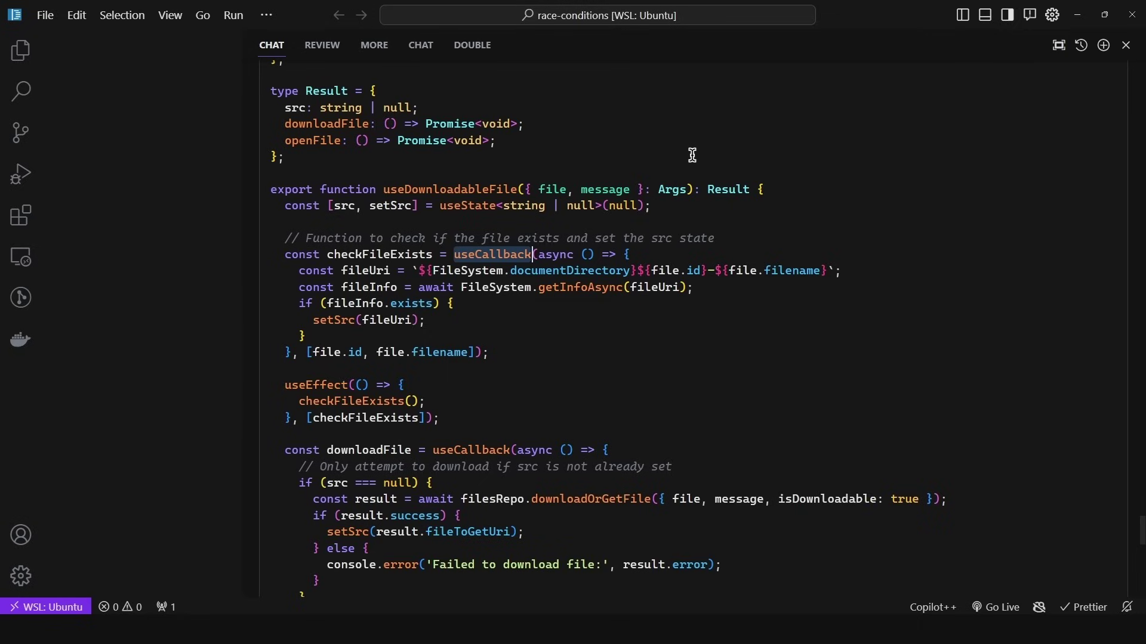
Step: Select the if (src === null) line guarding the download in downloadFile
scroll(692, 155, down, 3)
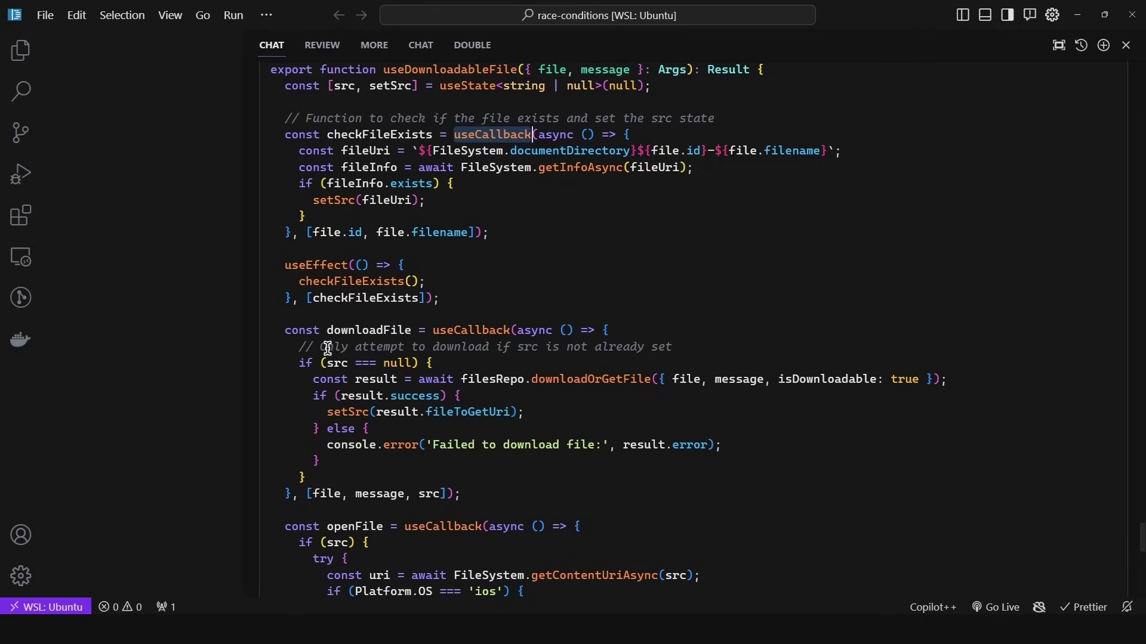
drag(299, 363, 333, 471)
click(419, 389)
drag(456, 359, 274, 356)
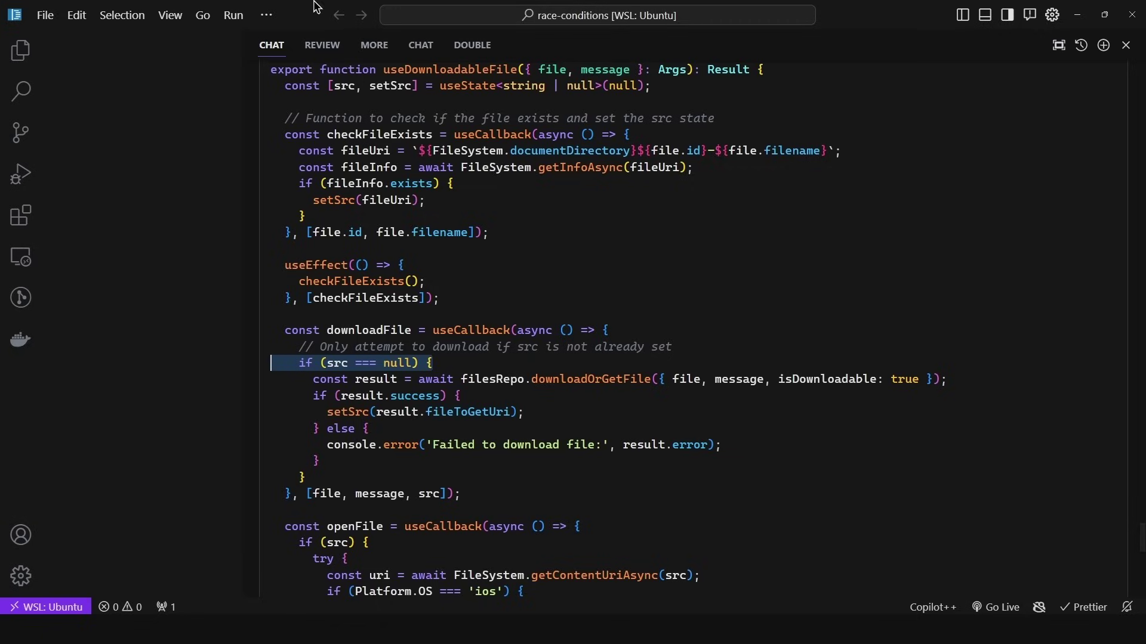
Step: Back in Claude's updated hook, highlight the unchanged placeholder comment in openFile
key(alt+Tab)
scroll(555, 252, down, 3)
click(421, 253)
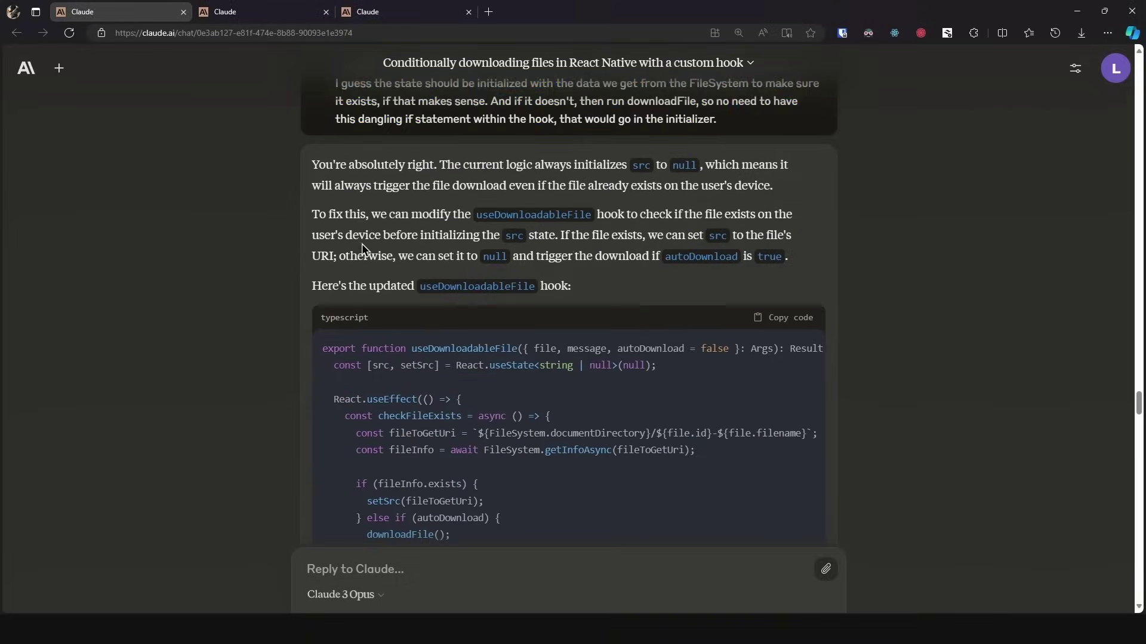
scroll(513, 364, down, 2)
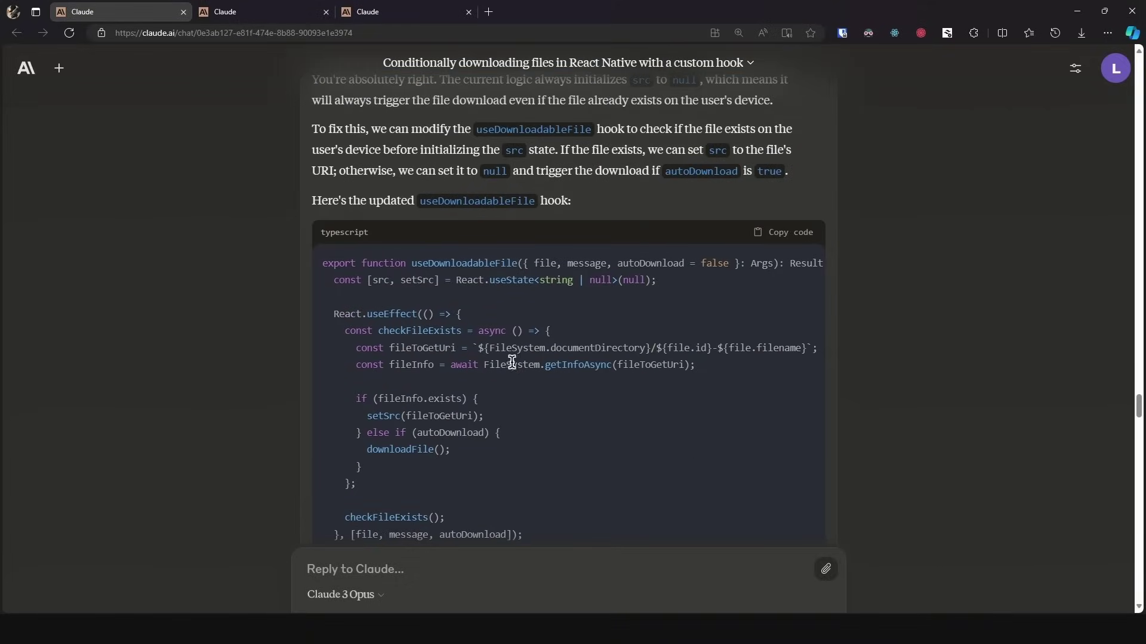
scroll(506, 361, down, 5)
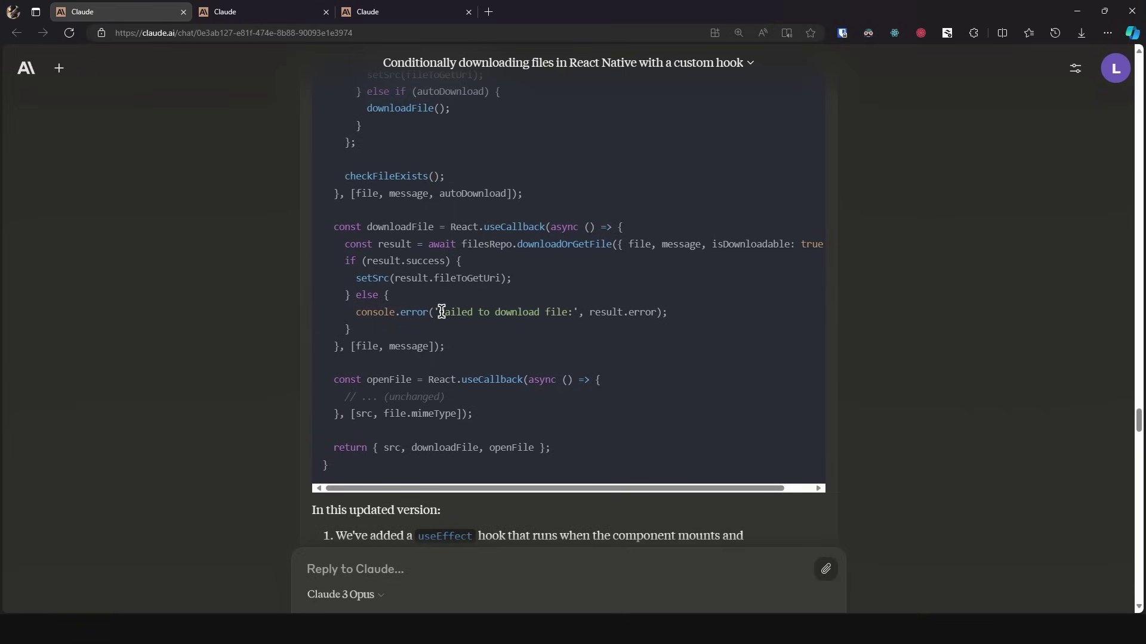
drag(444, 395, 351, 391)
scroll(358, 391, up, 1)
click(381, 388)
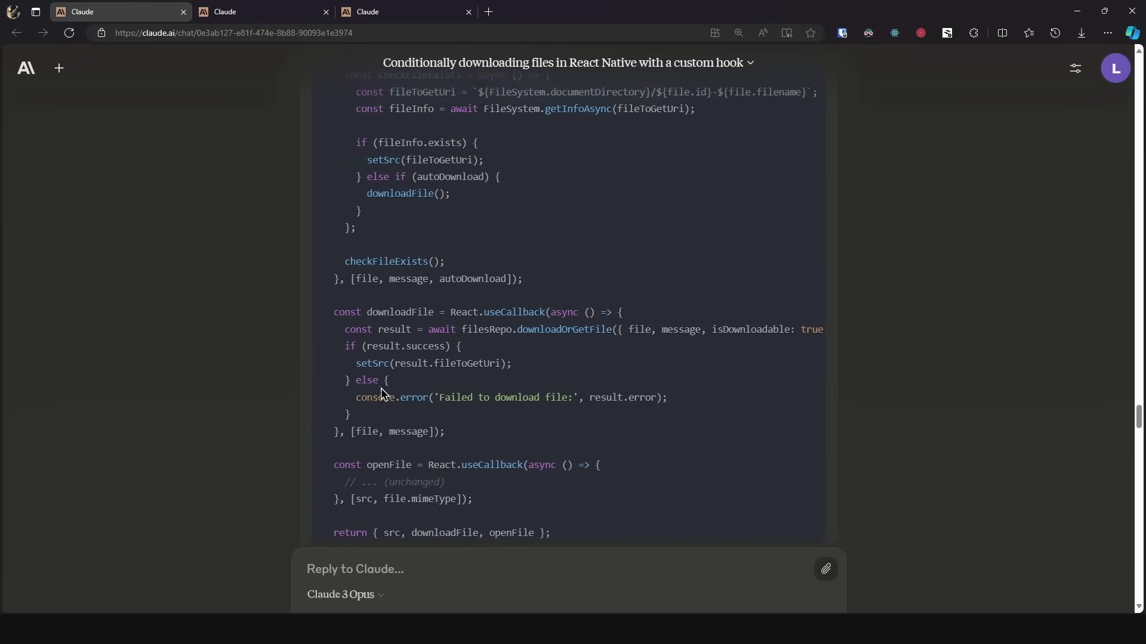
Step: Select the downloadFile code calling filesRepo.downloadOrGetFile, then scroll back up
drag(461, 432, 313, 308)
click(509, 276)
scroll(510, 277, up, 3)
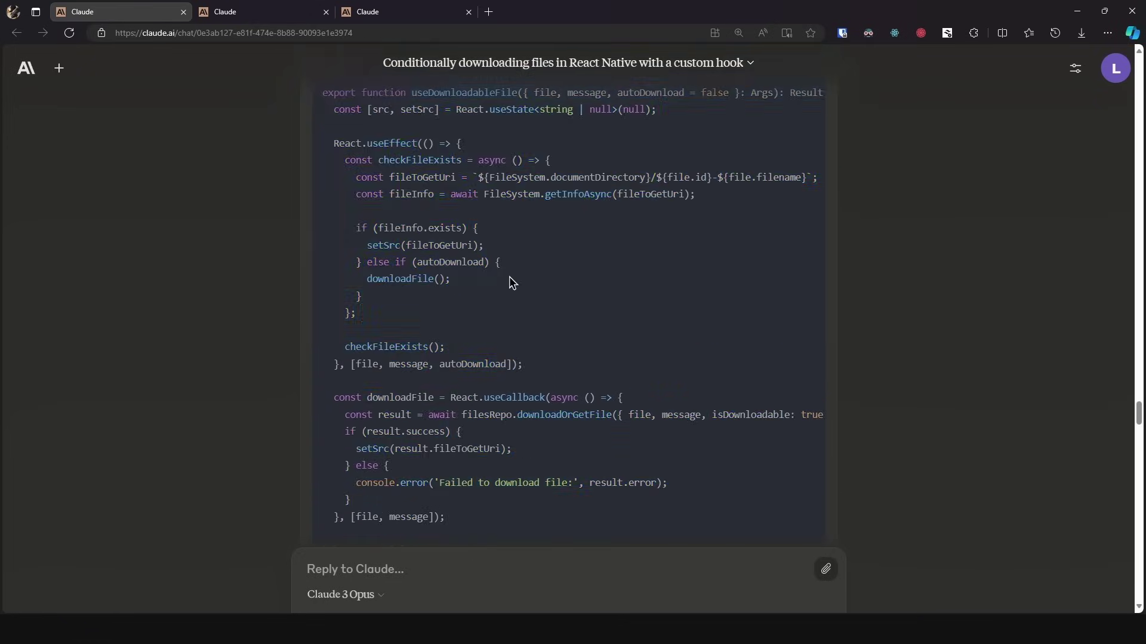
scroll(510, 277, up, 3)
scroll(418, 251, down, 1)
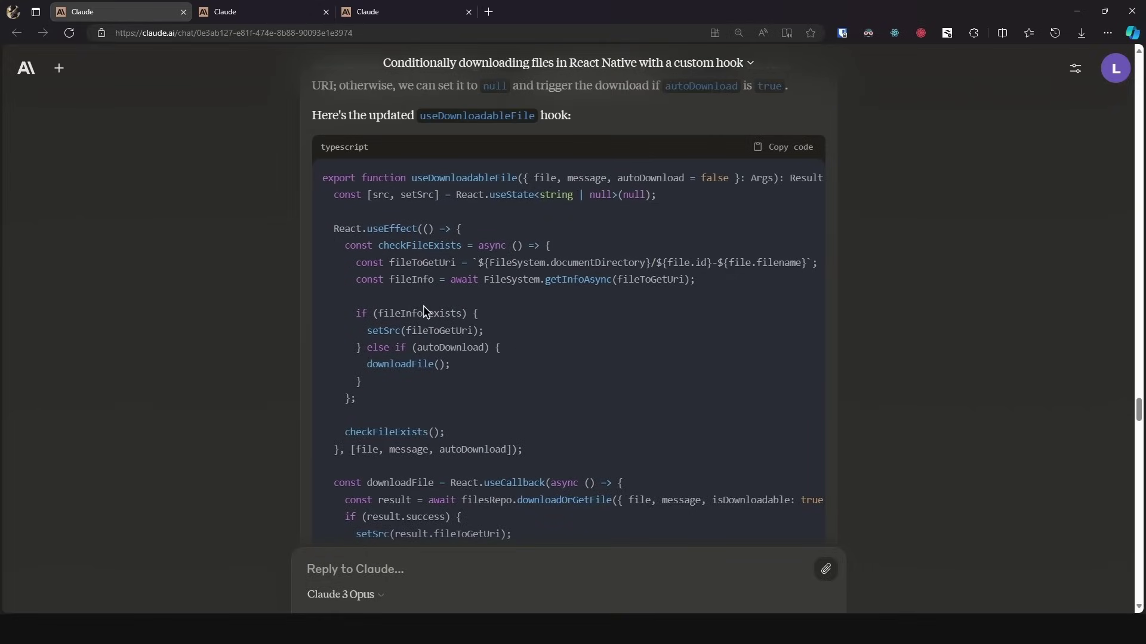
Step: Point out autoDownload, setSrc, fileToGetUri and the else-branch downloadFile call in the hook
double_click(662, 178)
double_click(383, 330)
double_click(449, 327)
click(434, 347)
double_click(444, 345)
scroll(424, 332, down, 1)
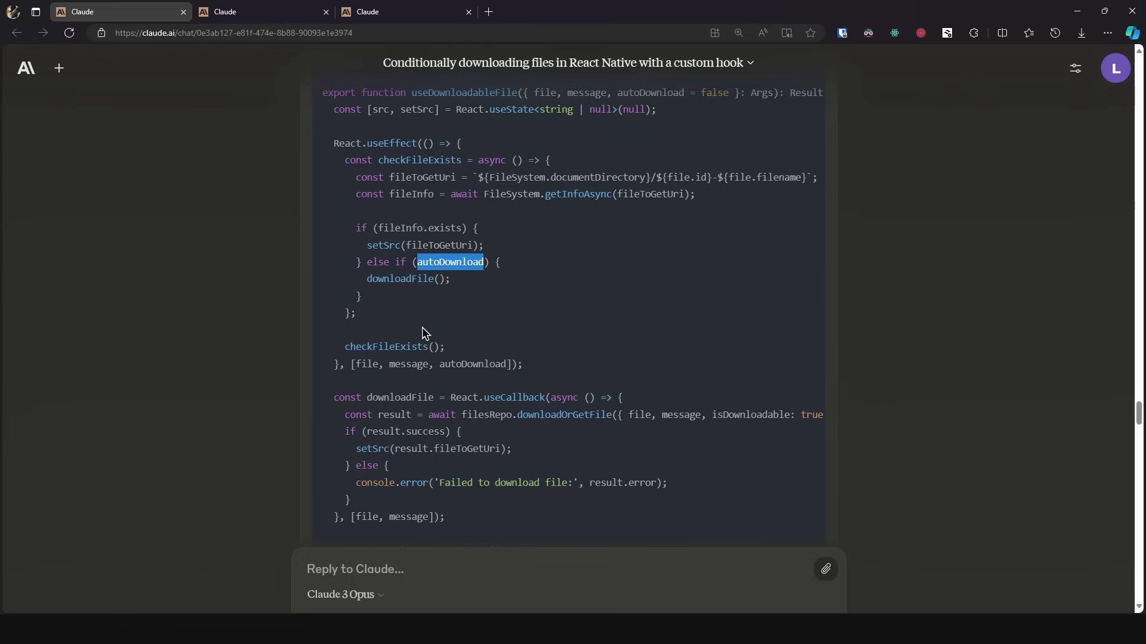
double_click(401, 281)
scroll(401, 281, down, 1)
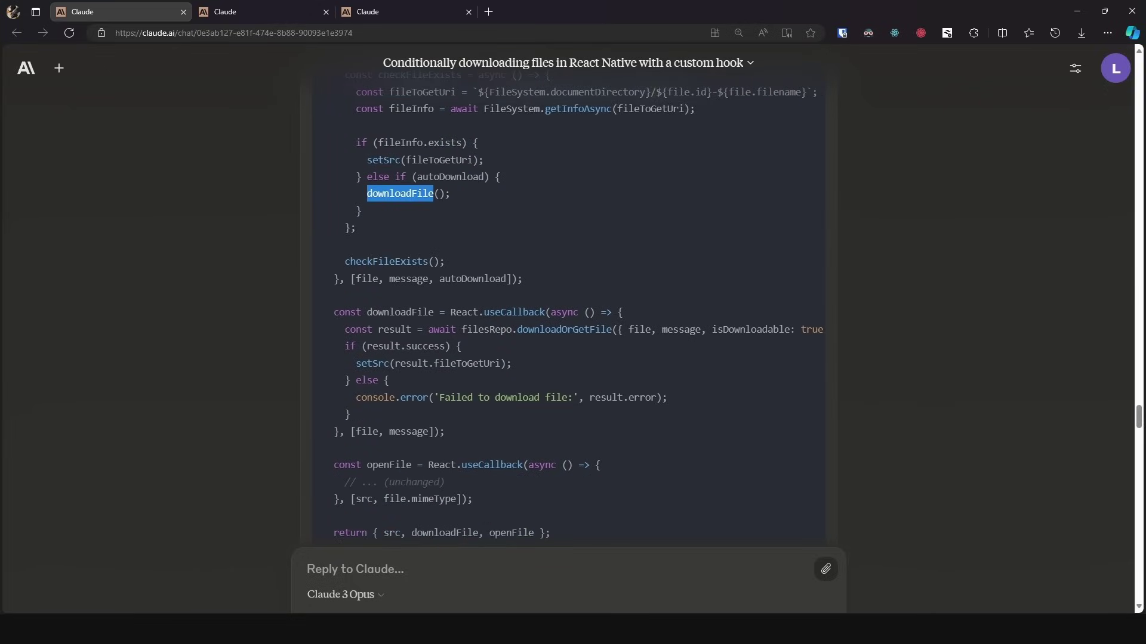
Step: Compare Cursor's src === null-guarded downloadFile in the widened chat panel, then return to Claude
key(alt+Tab)
scroll(770, 269, down, 2)
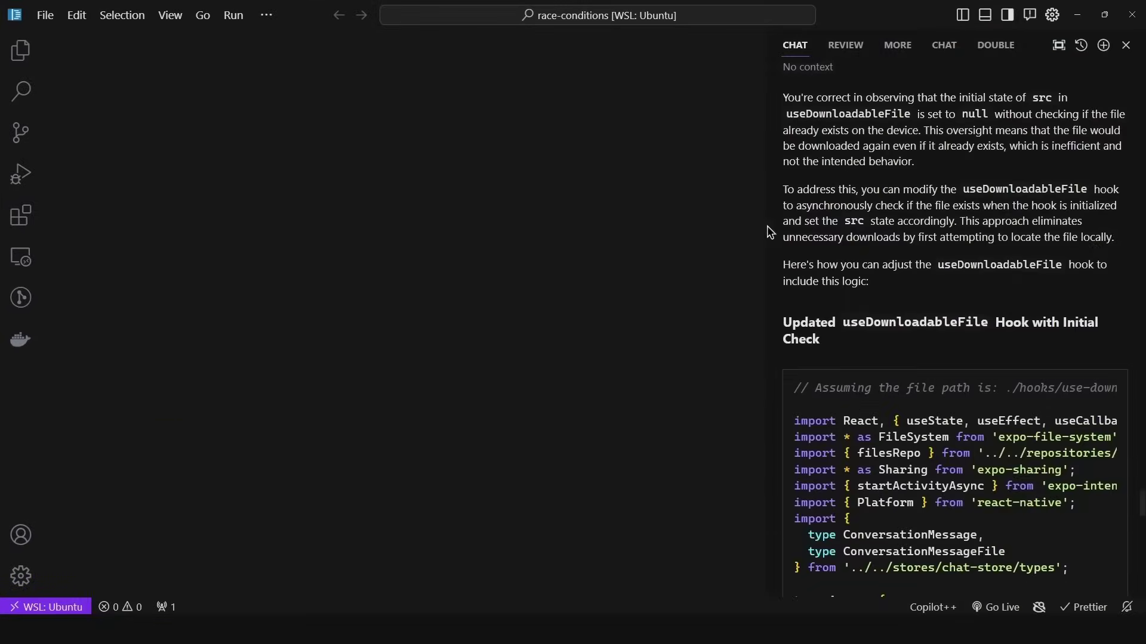
drag(768, 225, 202, 208)
scroll(495, 251, up, 4)
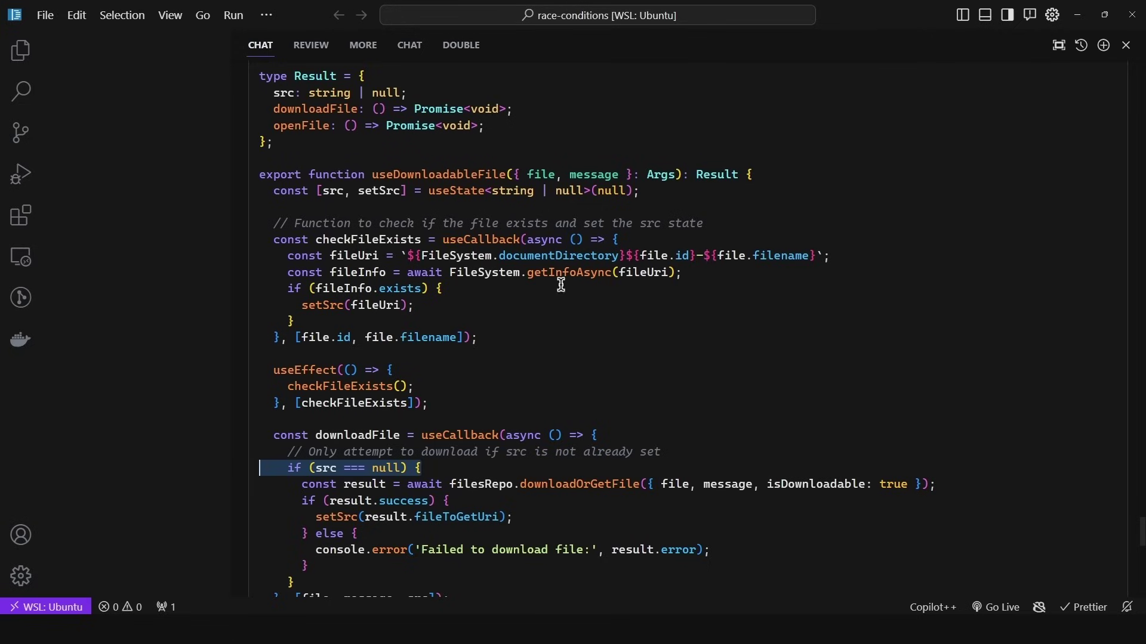
scroll(560, 281, up, 1)
scroll(656, 238, down, 15)
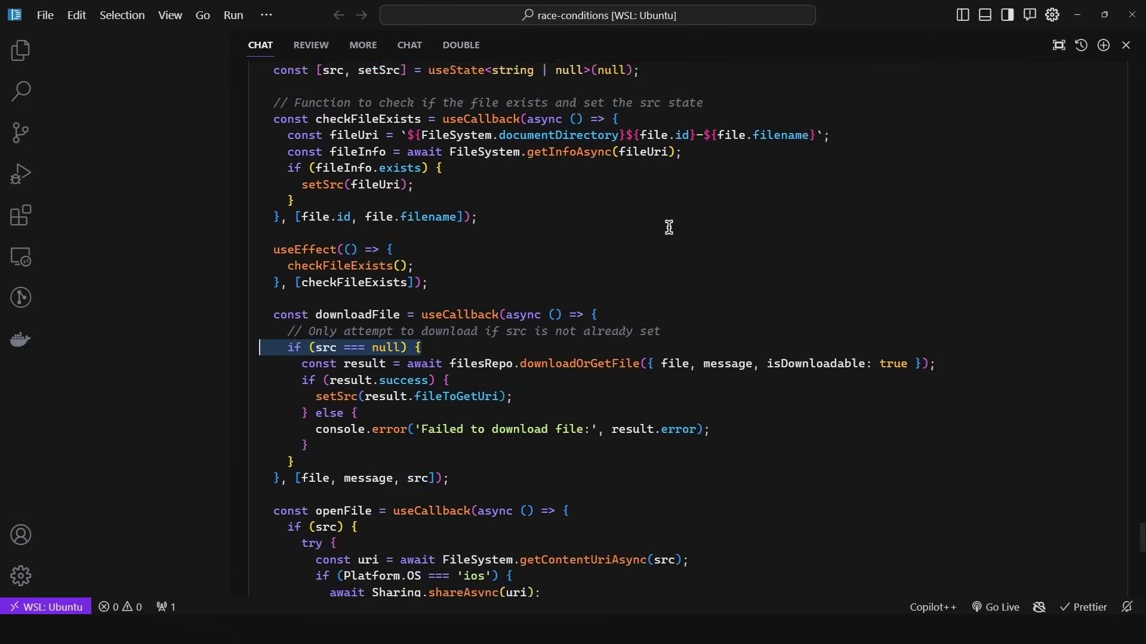
key(alt+Tab)
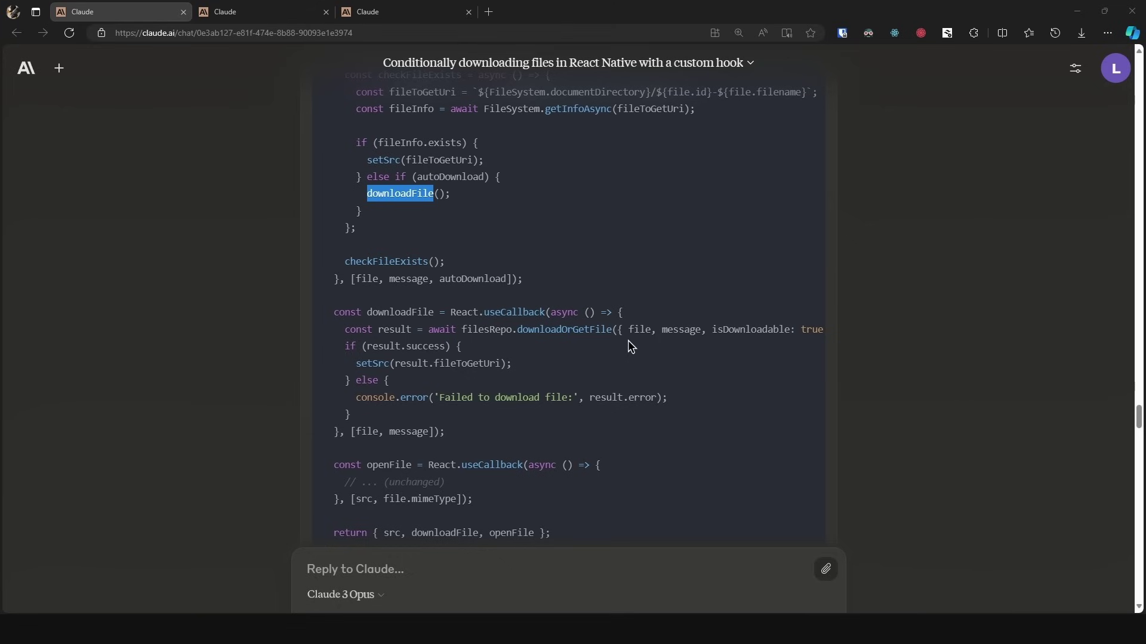
scroll(628, 340, up, 3)
drag(695, 195, 322, 183)
scroll(739, 317, up, 3)
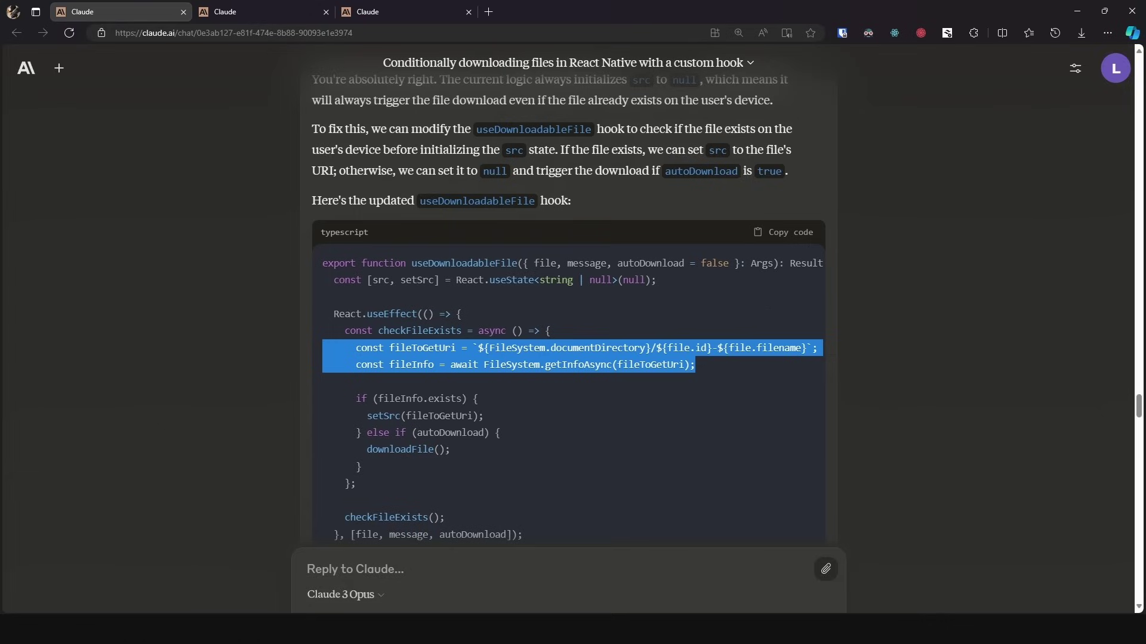
key(alt+Tab)
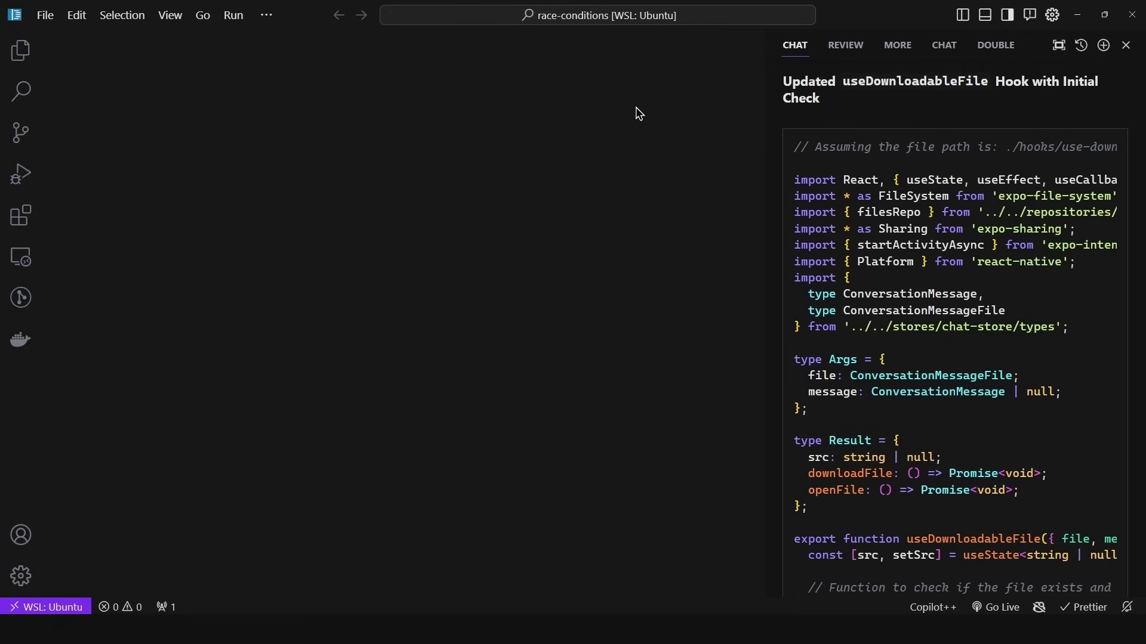
key(alt+Tab)
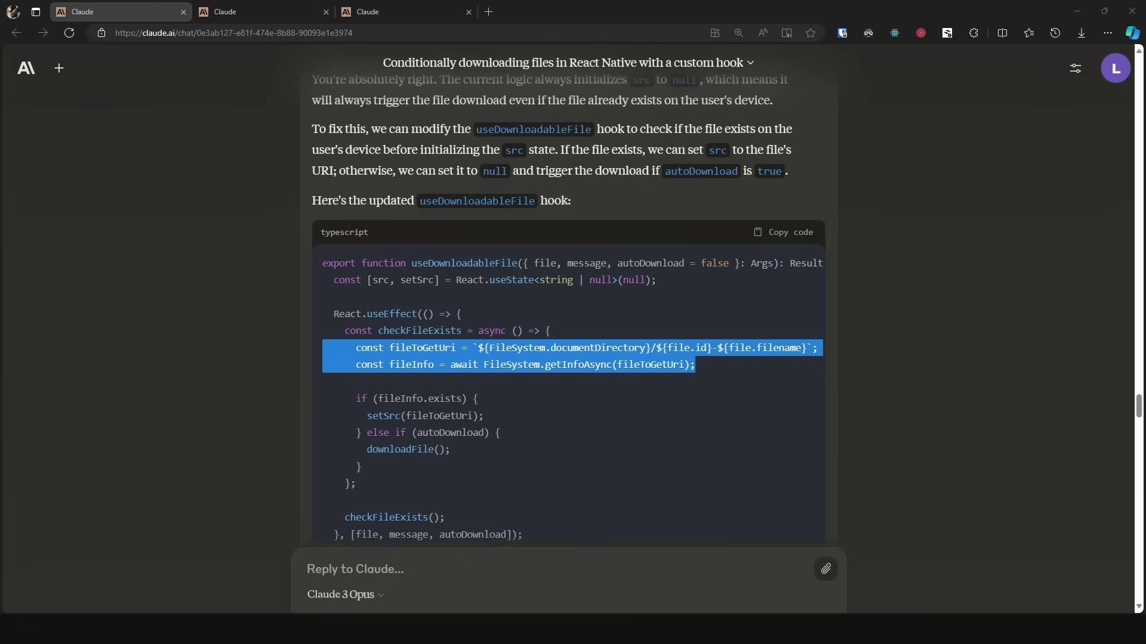
key(alt+Tab)
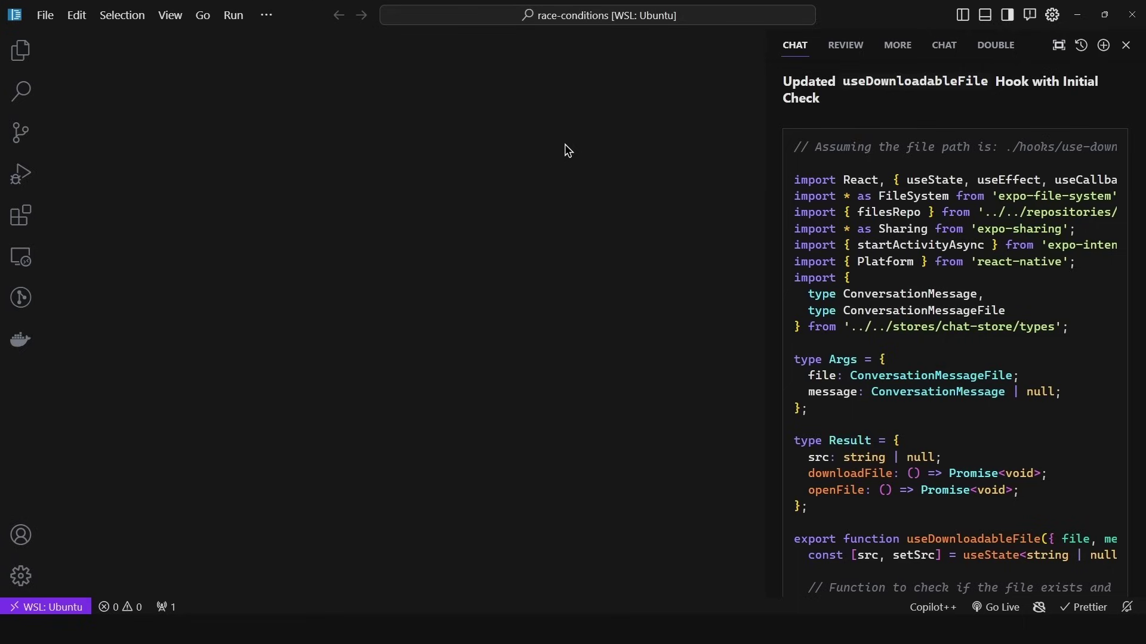
key(alt+Tab)
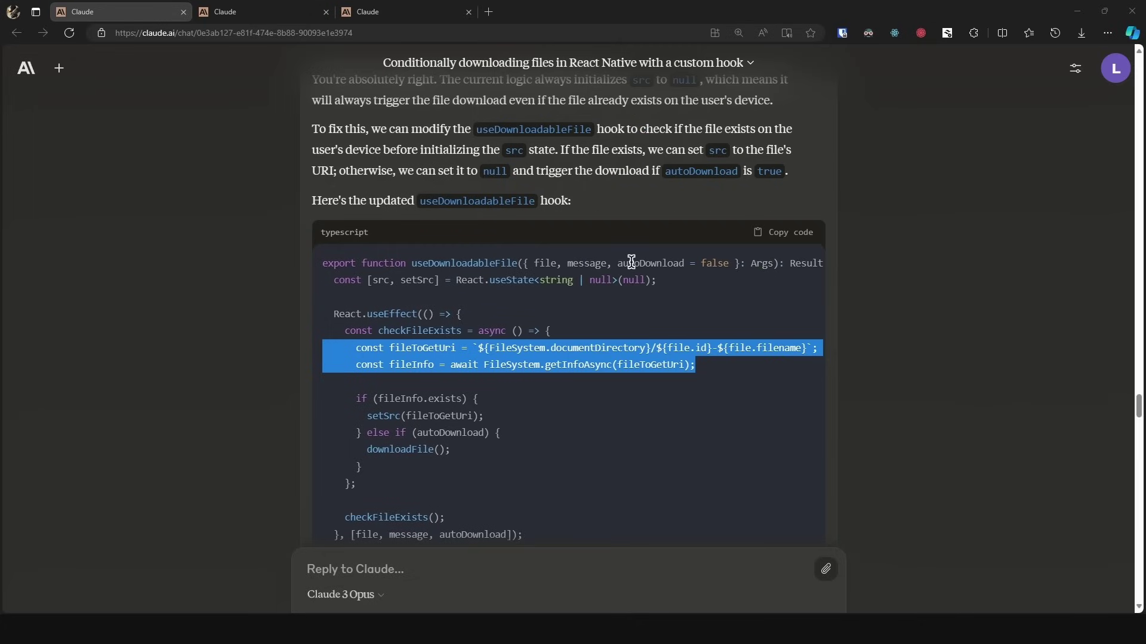